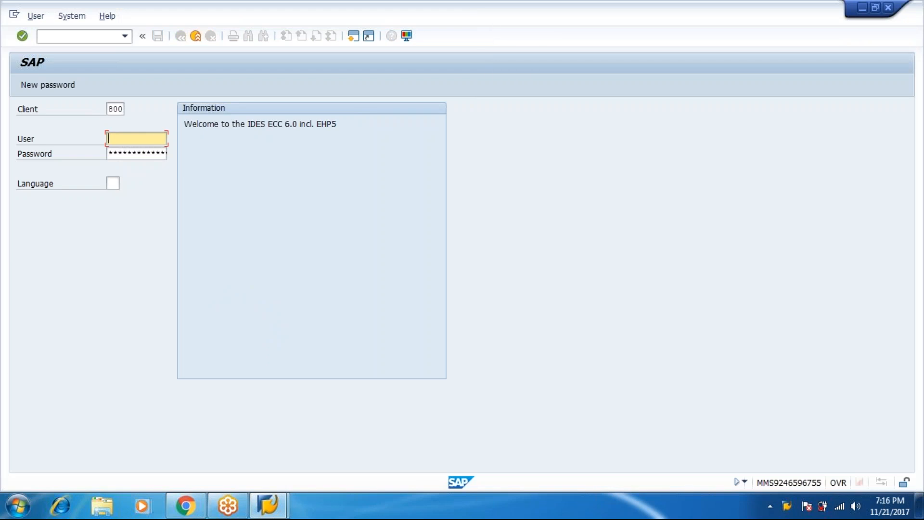
# Step: Log on to client 800 with the user name and password
pyautogui.write('aba')
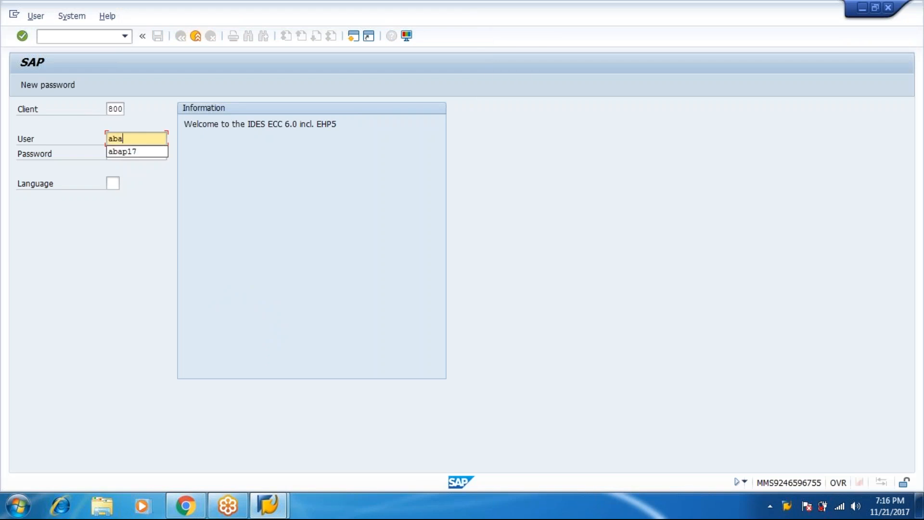
pyautogui.press('Return')
pyautogui.press('Tab')
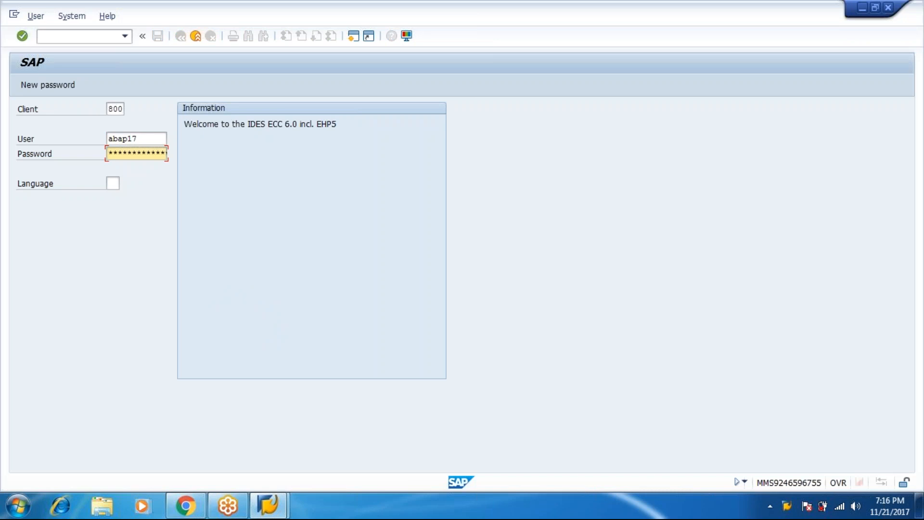
pyautogui.write('**********')
pyautogui.press('Return')
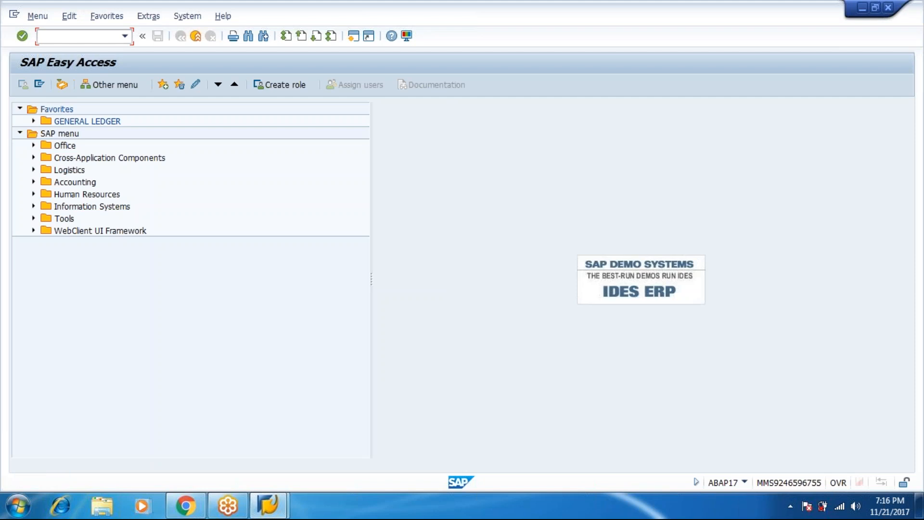
# Step: Start F-43 with document date 10.11.2017, company code m123 and currency INR
pyautogui.write('f-43')
pyautogui.press('Return')
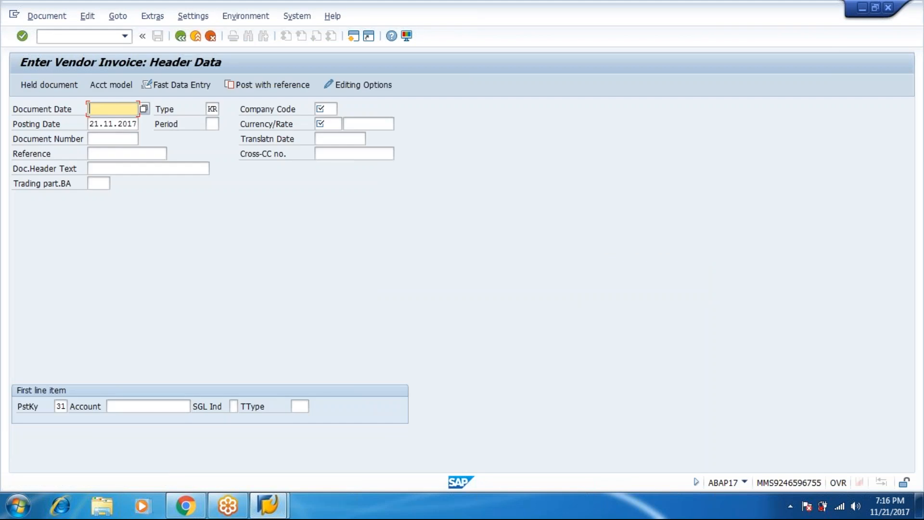
pyautogui.write('10.11.2017')
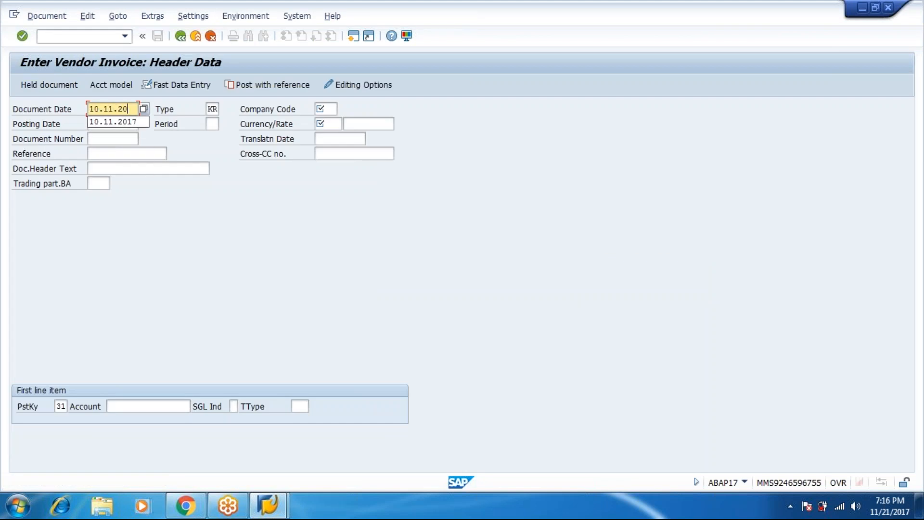
pyautogui.press('Tab')
pyautogui.press('Tab')
pyautogui.write('m123')
pyautogui.press('Tab')
pyautogui.press('Tab')
pyautogui.press('Tab')
pyautogui.write('inr')
pyautogui.press('Tab')
pyautogui.press('Tab')
pyautogui.press('Tab')
pyautogui.press('Tab')
pyautogui.press('Tab')
pyautogui.press('Tab')
pyautogui.press('Tab')
pyautogui.press('Tab')
pyautogui.press('Tab')
pyautogui.hotkey('shift', 'Tab')
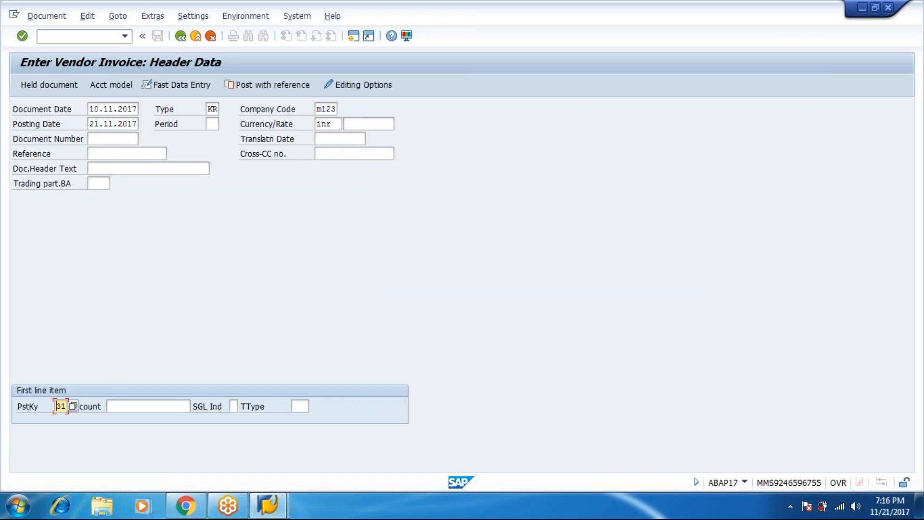
# Step: Set the first line to posting key 31 for vendor RADHA CHEMICALS (7000000) and confirm the header
pyautogui.click(71, 409)
pyautogui.press('F4')
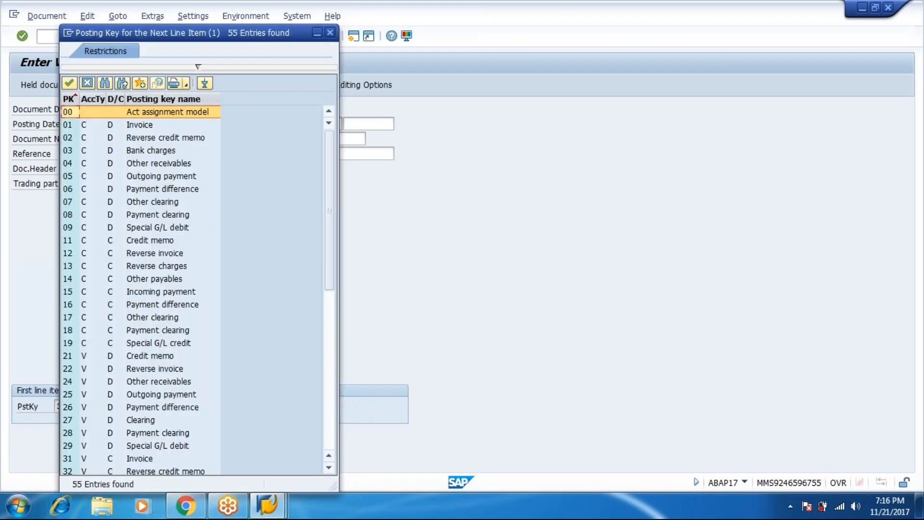
pyautogui.click(85, 457)
pyautogui.click(110, 458)
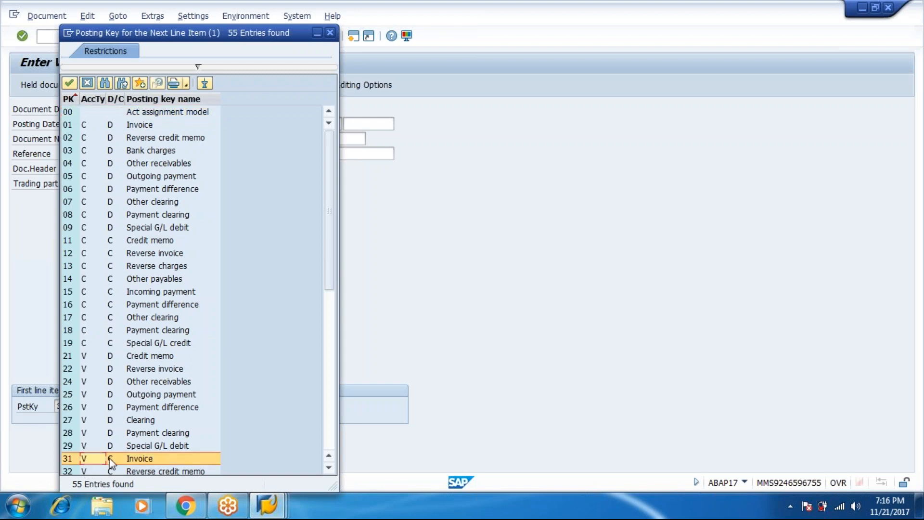
pyautogui.doubleClick(138, 458)
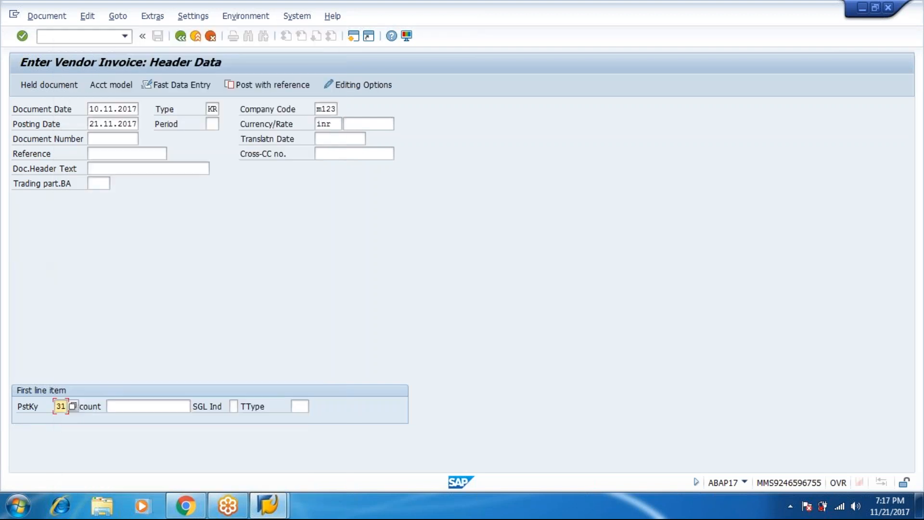
pyautogui.click(169, 406)
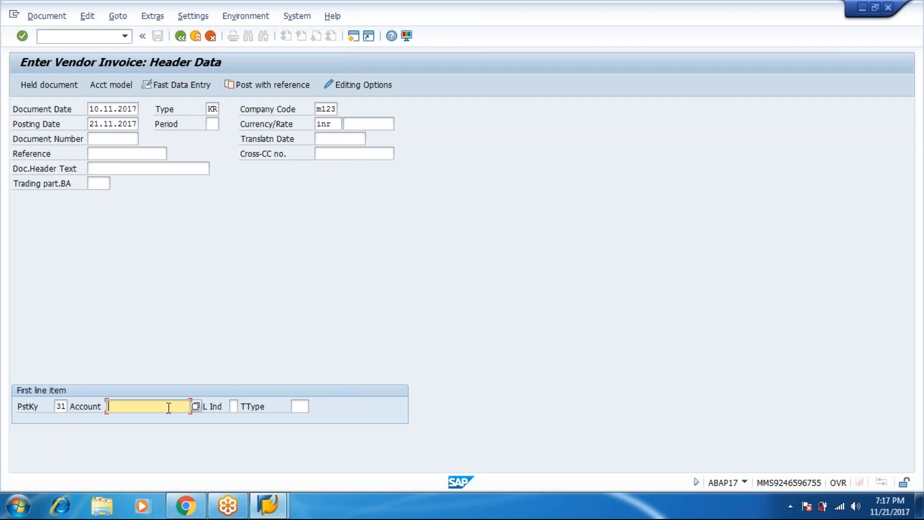
pyautogui.click(196, 406)
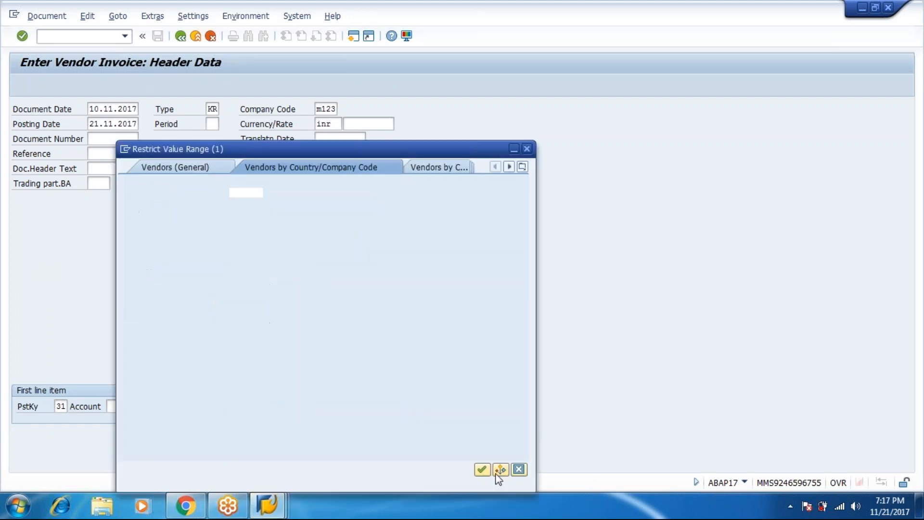
pyautogui.press('Return')
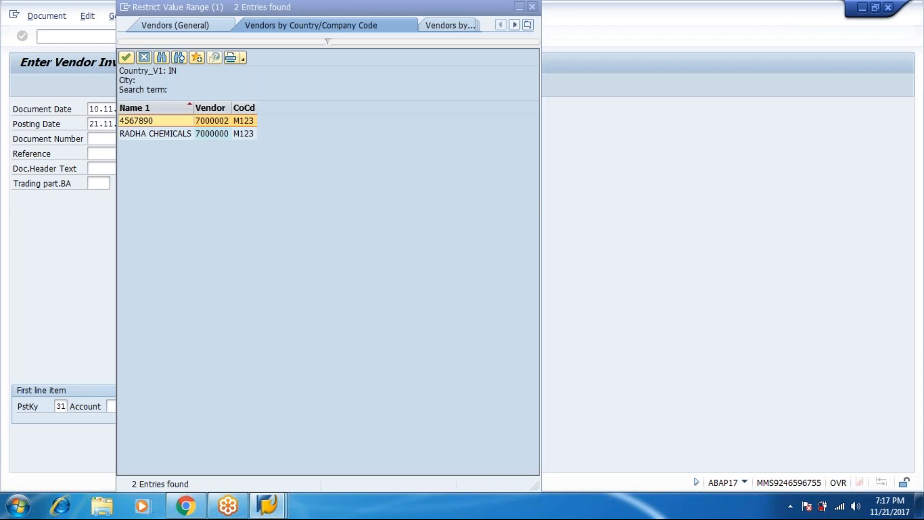
pyautogui.doubleClick(194, 130)
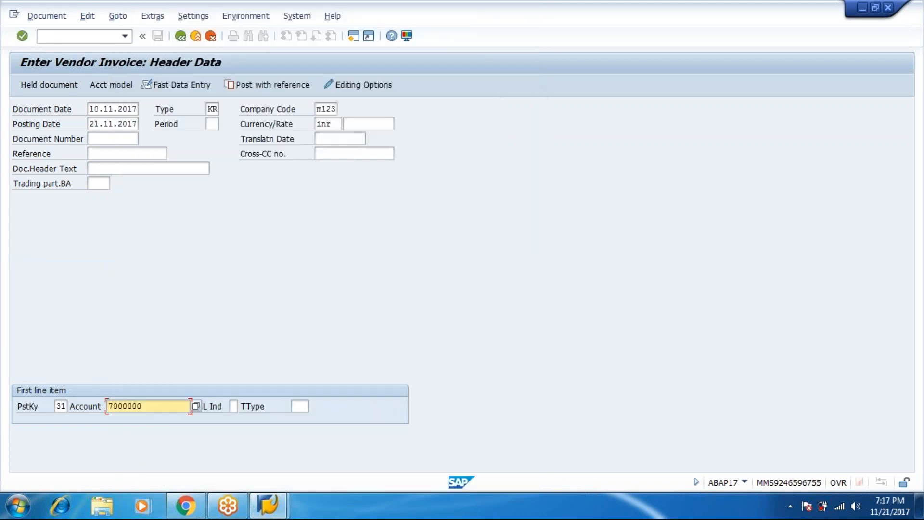
pyautogui.press('Return')
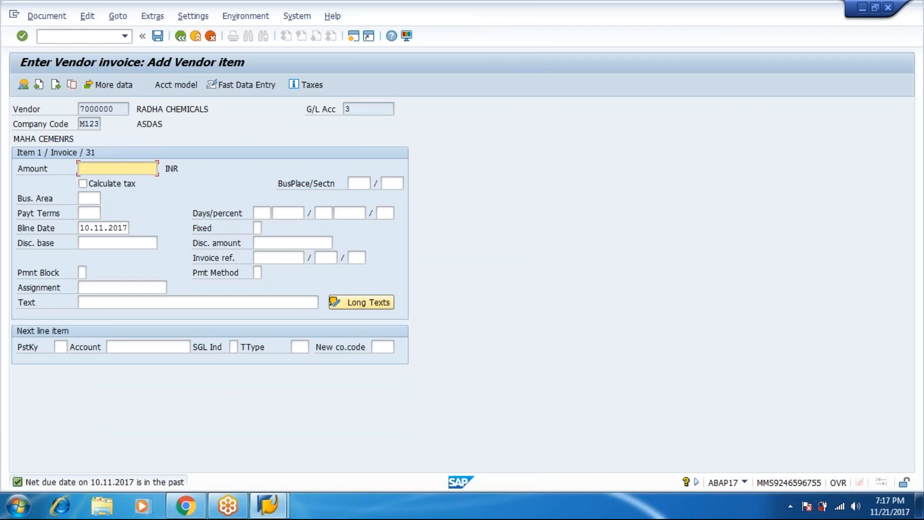
# Step: Enter vendor amount 30000 with text 'being purcahse of raw materil', and posting key 40 for the next line
pyautogui.write('30000')
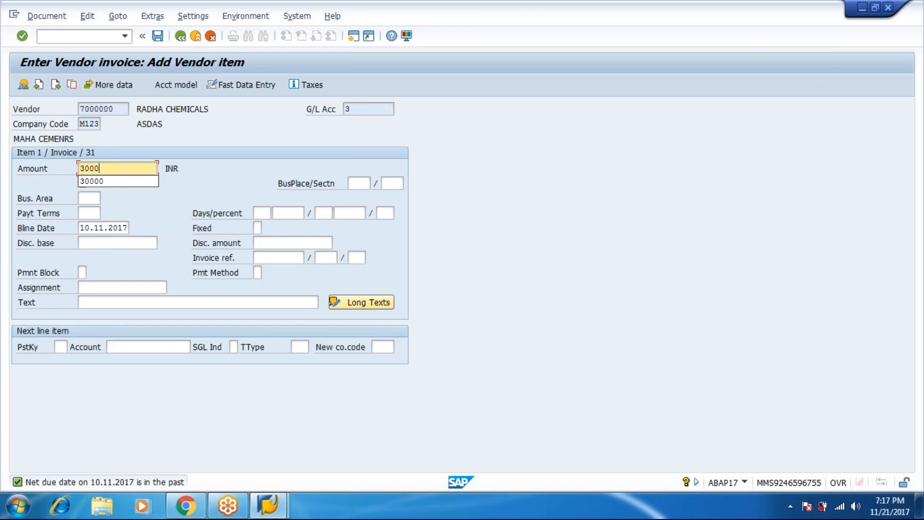
pyautogui.press('Tab')
pyautogui.press('Tab')
pyautogui.press('Tab')
pyautogui.press('Tab')
pyautogui.press('Tab')
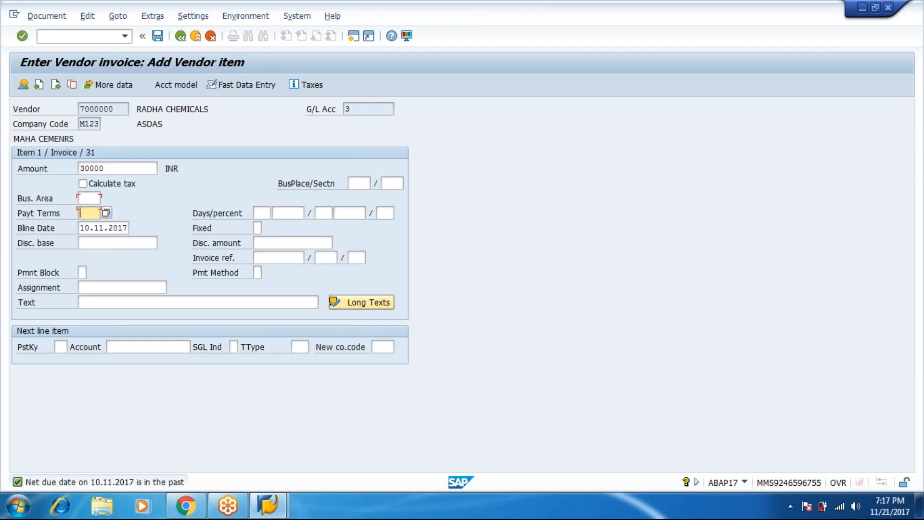
pyautogui.press('Tab')
pyautogui.press('Tab')
pyautogui.press('Tab')
pyautogui.press('Tab')
pyautogui.press('Tab')
pyautogui.press('Tab')
pyautogui.press('Tab')
pyautogui.press('Tab')
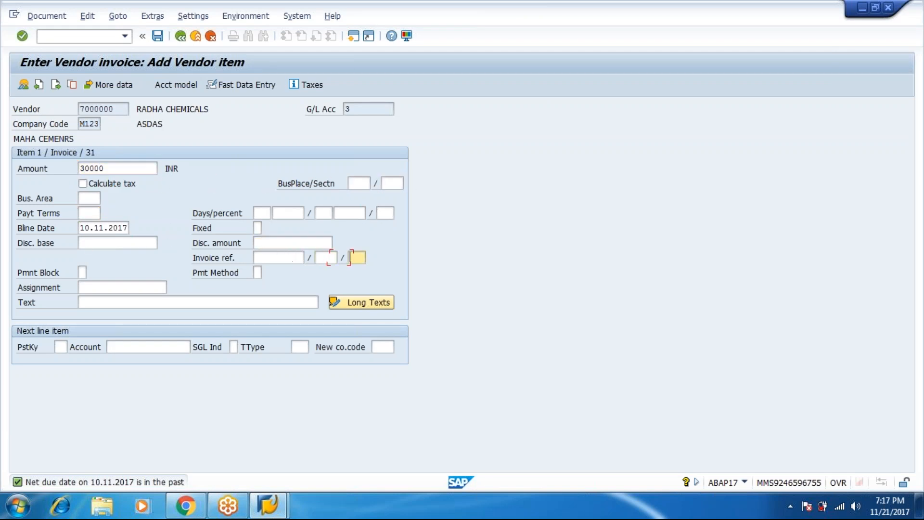
pyautogui.press('Tab')
pyautogui.write('being')
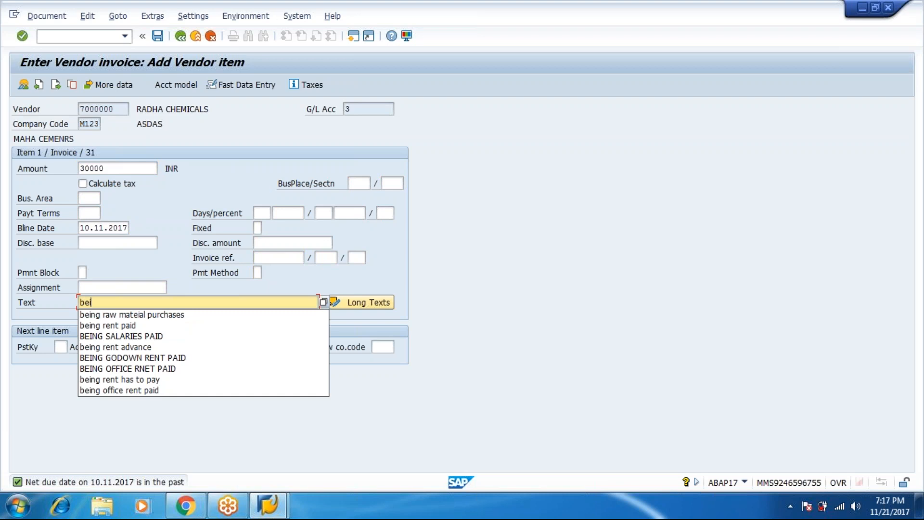
pyautogui.write(' purca')
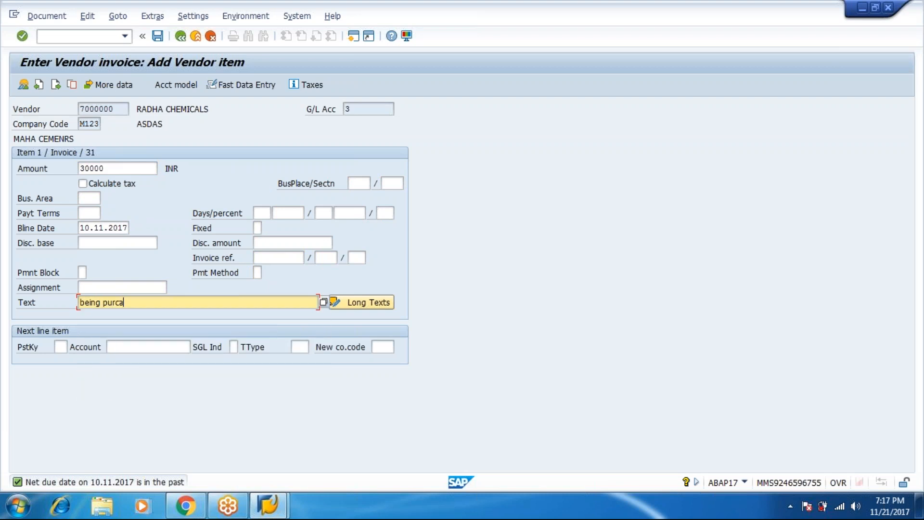
pyautogui.write('hse of raw materil')
pyautogui.press('Tab')
pyautogui.write('40')
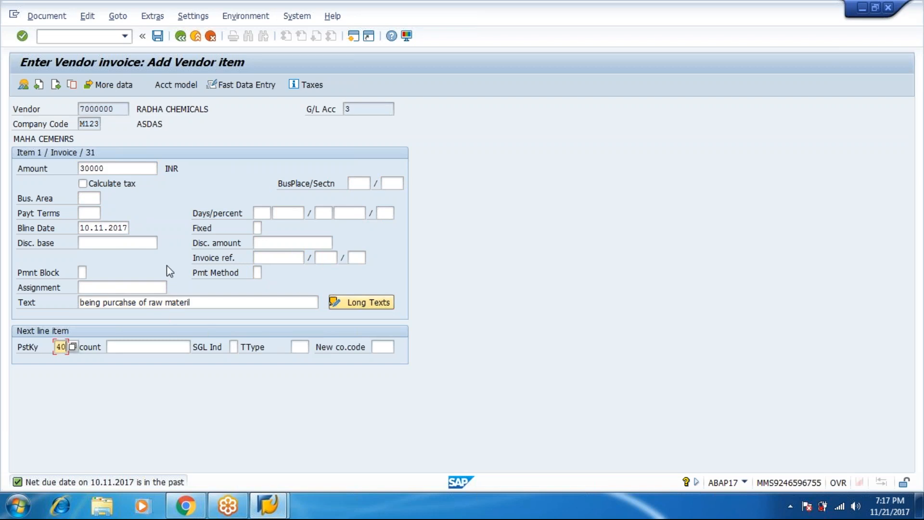
pyautogui.click(148, 345)
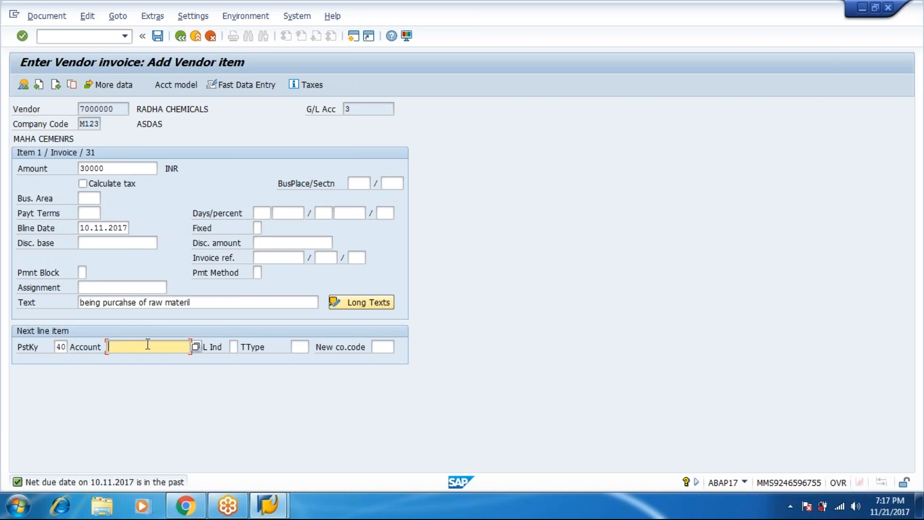
# Step: Post the debit line to G/L account 200 RAW MATERIAL PURCHASES with amount '*' and text '+'
pyautogui.click(196, 347)
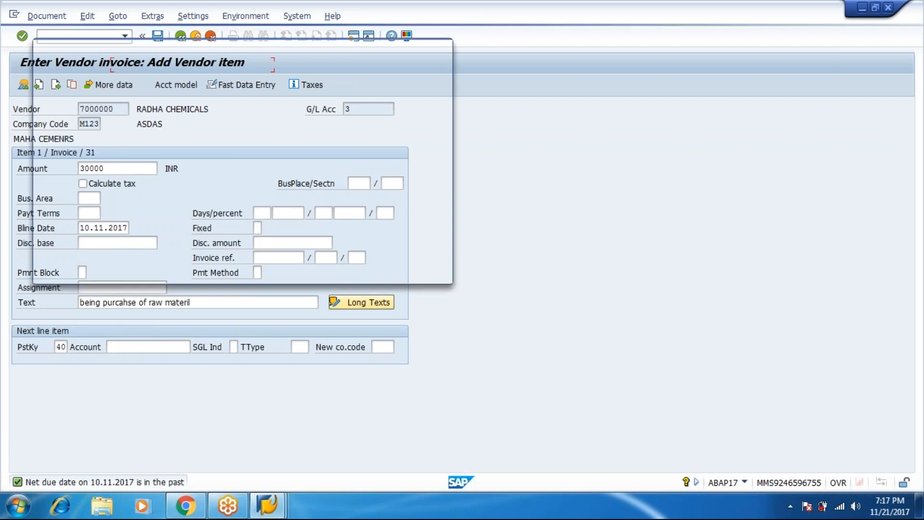
pyautogui.click(398, 261)
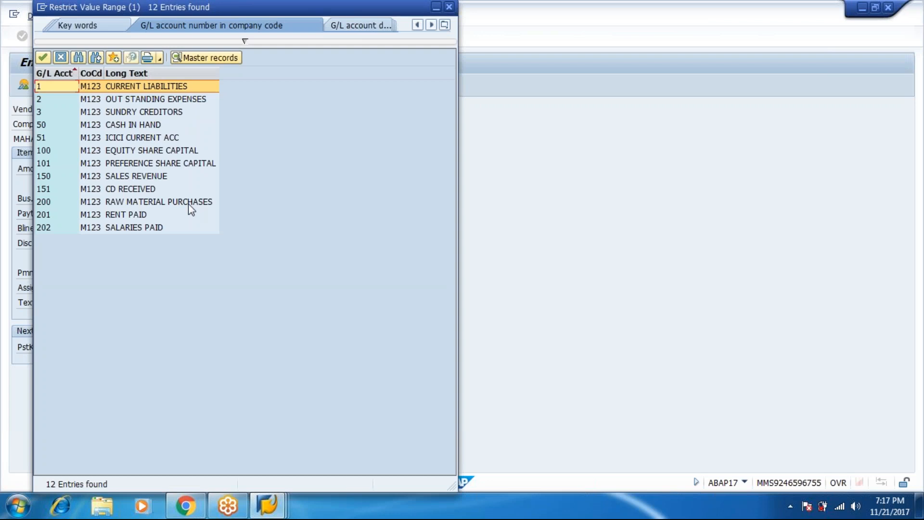
pyautogui.doubleClick(188, 202)
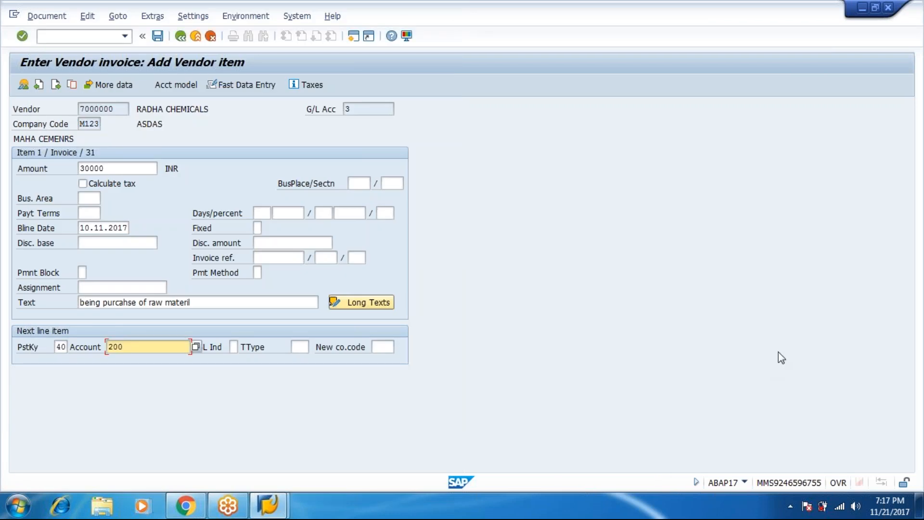
pyautogui.press('Return')
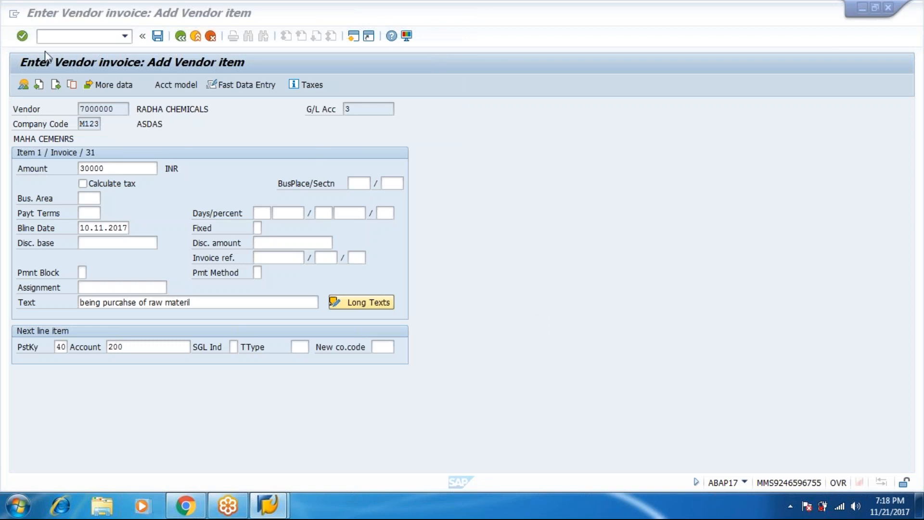
pyautogui.click(22, 37)
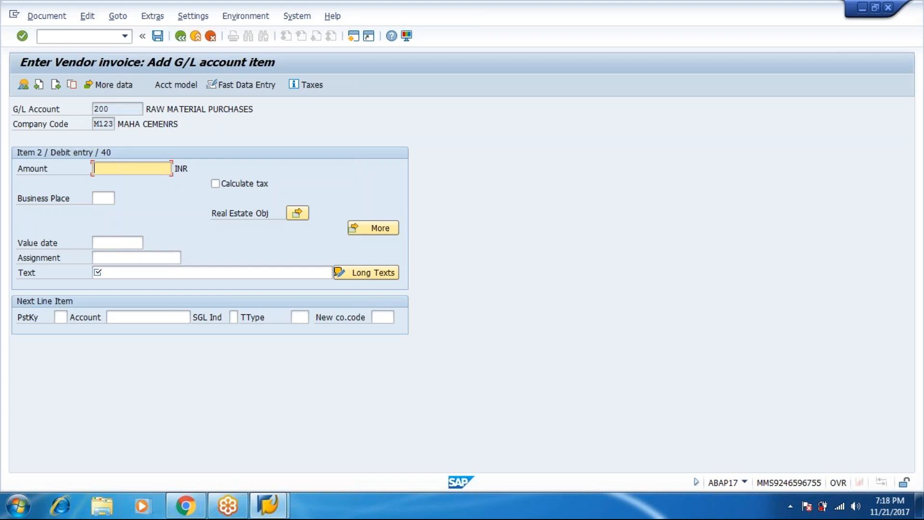
pyautogui.write('*')
pyautogui.press('Tab')
pyautogui.press('Tab')
pyautogui.press('Tab')
pyautogui.press('Tab')
pyautogui.press('Tab')
pyautogui.press('Tab')
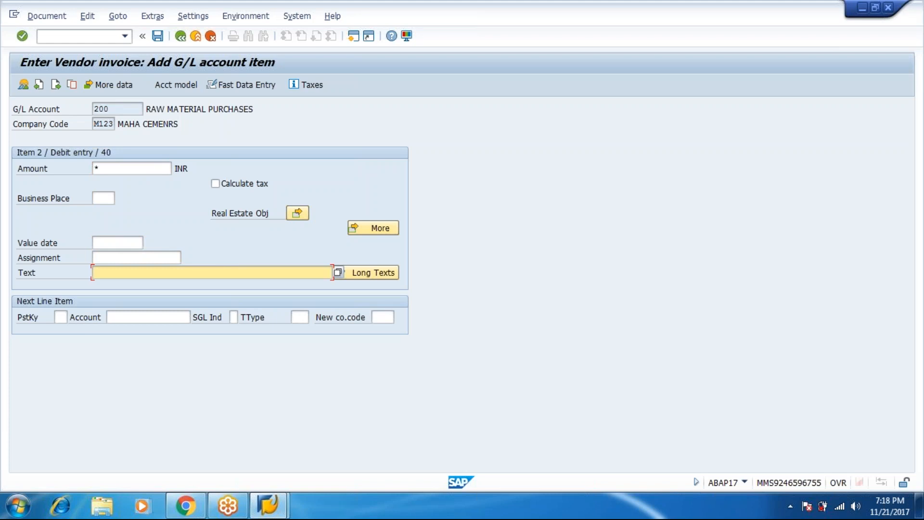
pyautogui.write('+')
# Step: Simulate the invoice to check its line items, then post it as document 3004
pyautogui.click(54, 21)
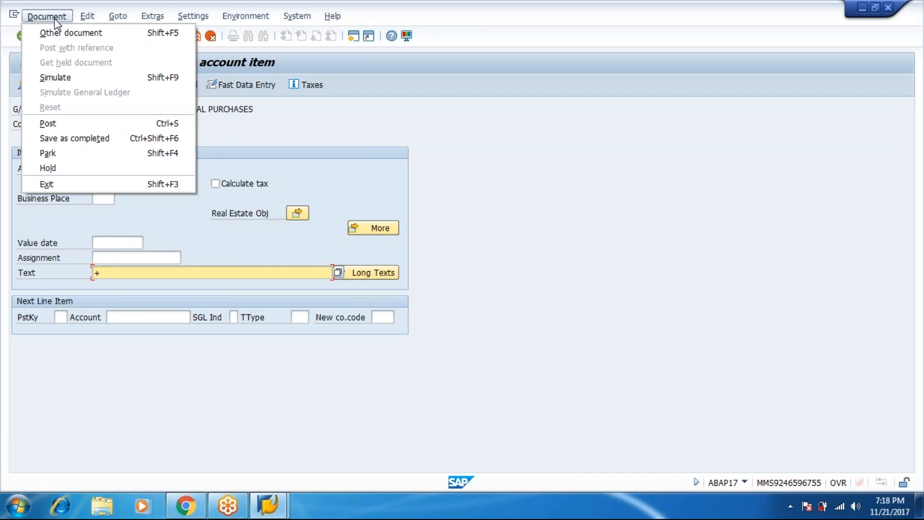
pyautogui.click(64, 79)
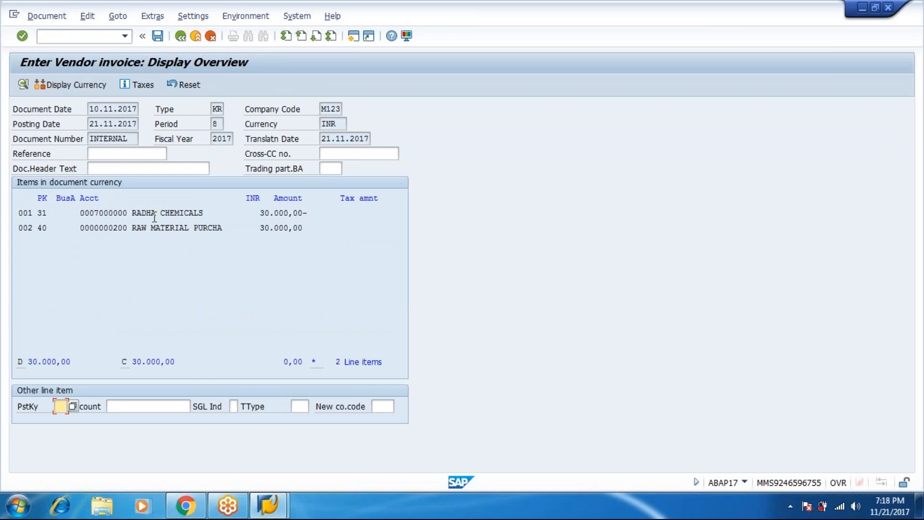
pyautogui.click(160, 41)
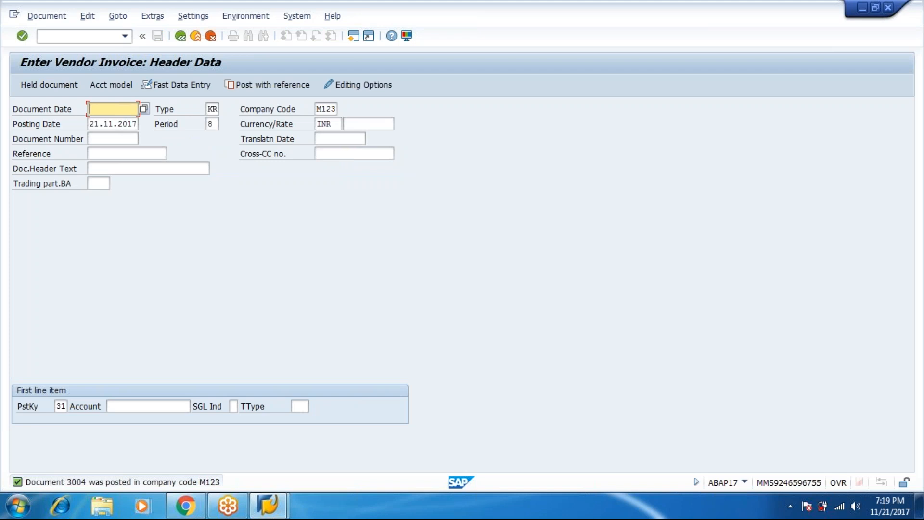
# Step: Exit invoice entry and open FK10N Display Balances under Accounting > Financial Accounting > Accounts Payable > Account
pyautogui.click(186, 39)
pyautogui.click(204, 275)
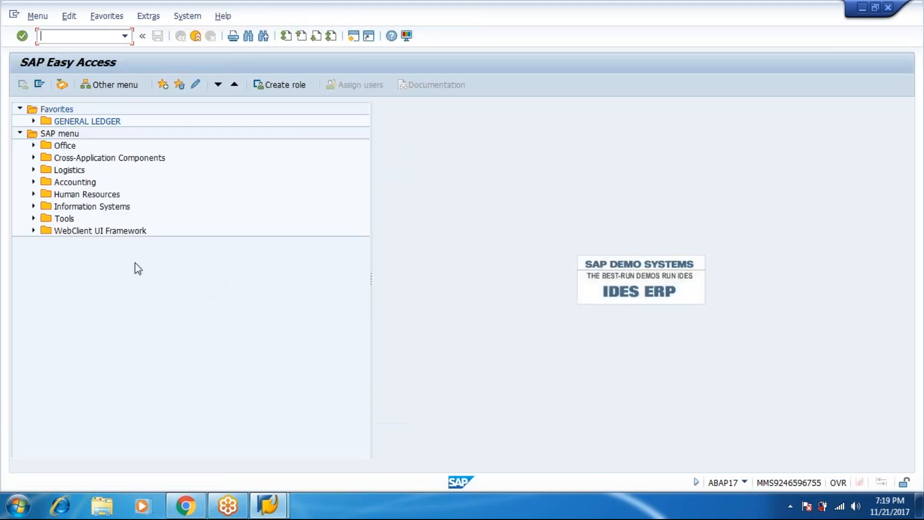
pyautogui.click(33, 182)
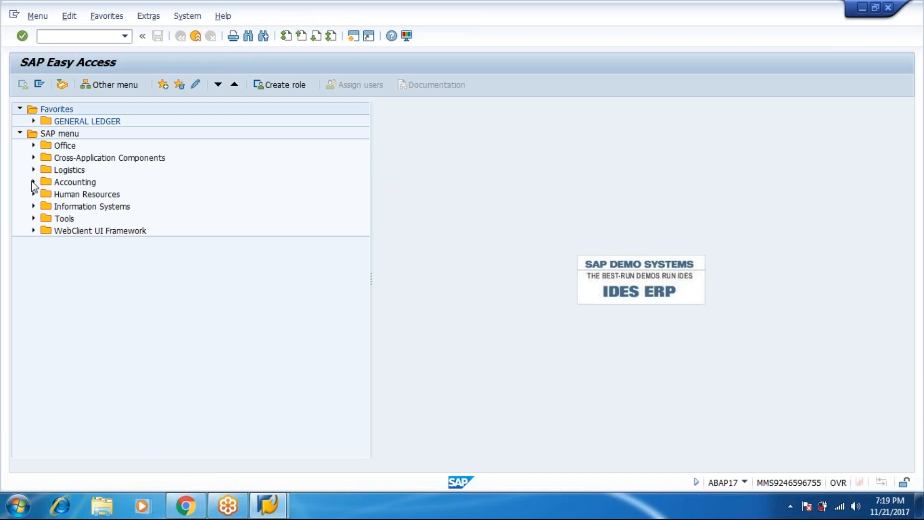
pyautogui.click(47, 194)
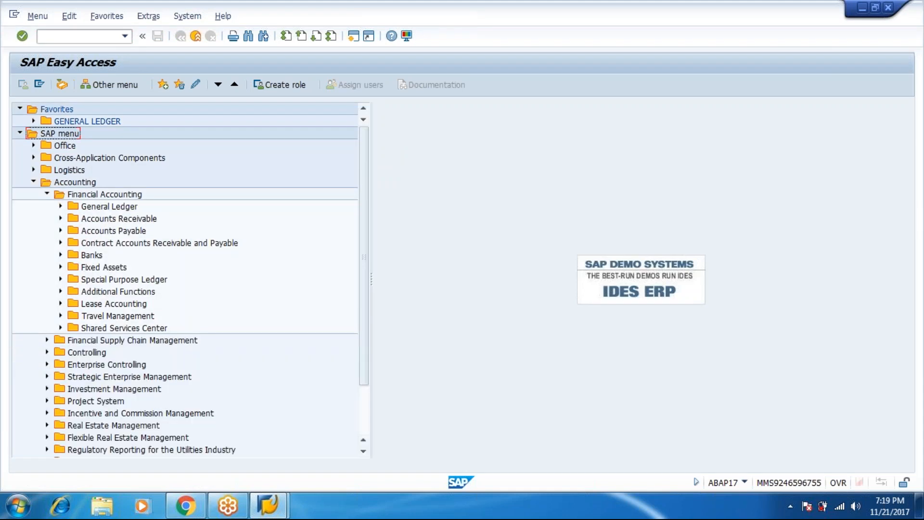
pyautogui.click(61, 231)
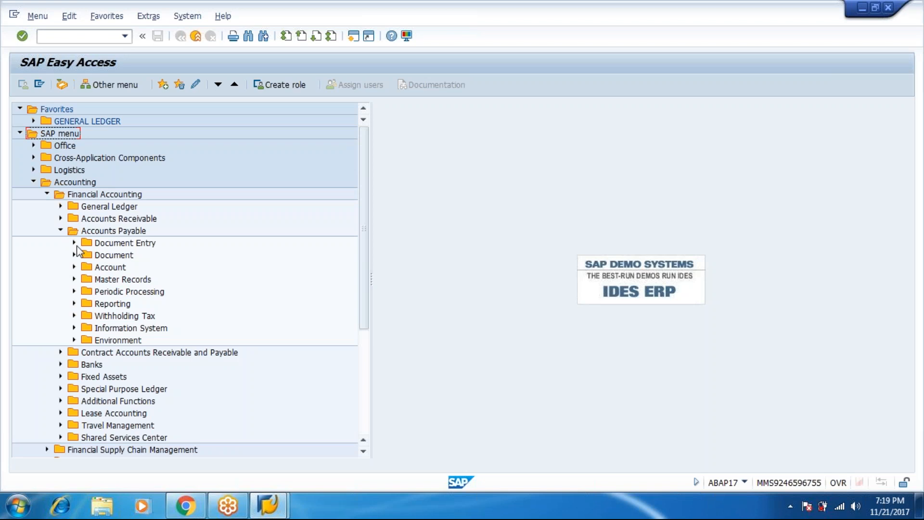
pyautogui.click(74, 267)
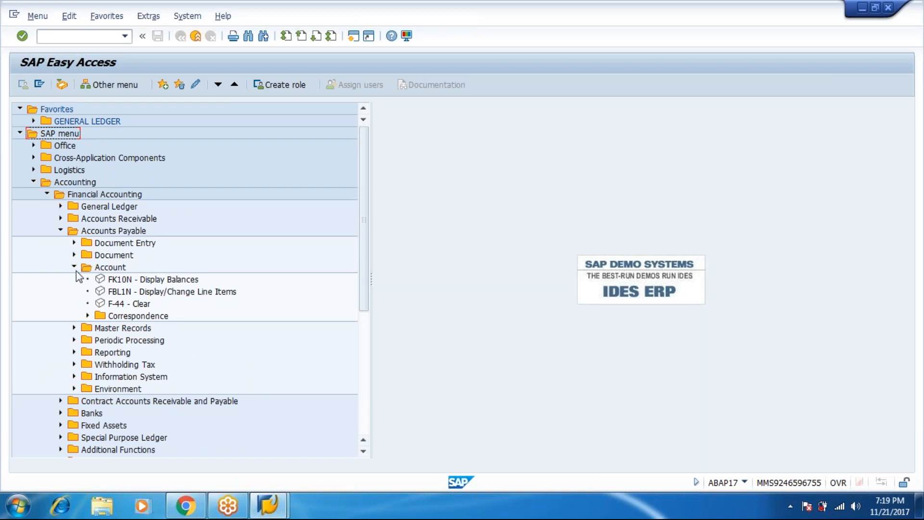
pyautogui.doubleClick(146, 283)
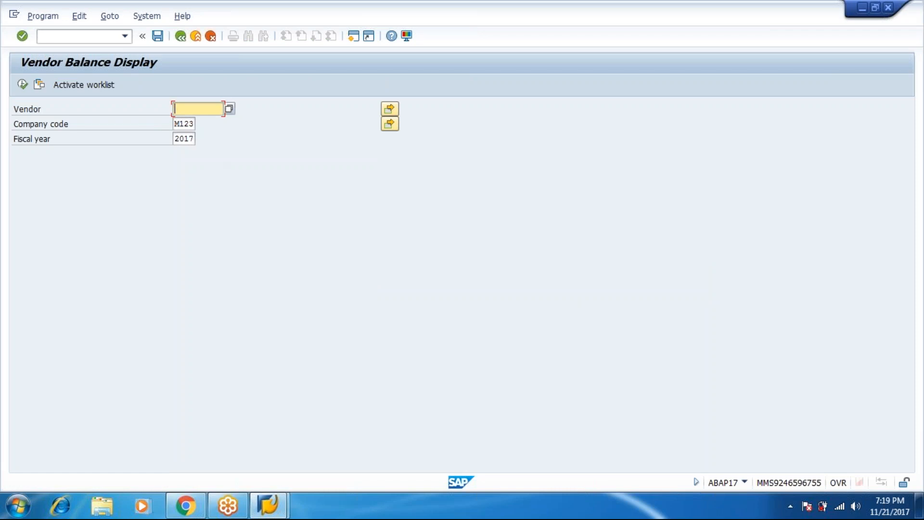
# Step: Display RADHA CHEMICALS' 2017 balances, 210.000,00 credit, then go back to Easy Access
pyautogui.click(228, 108)
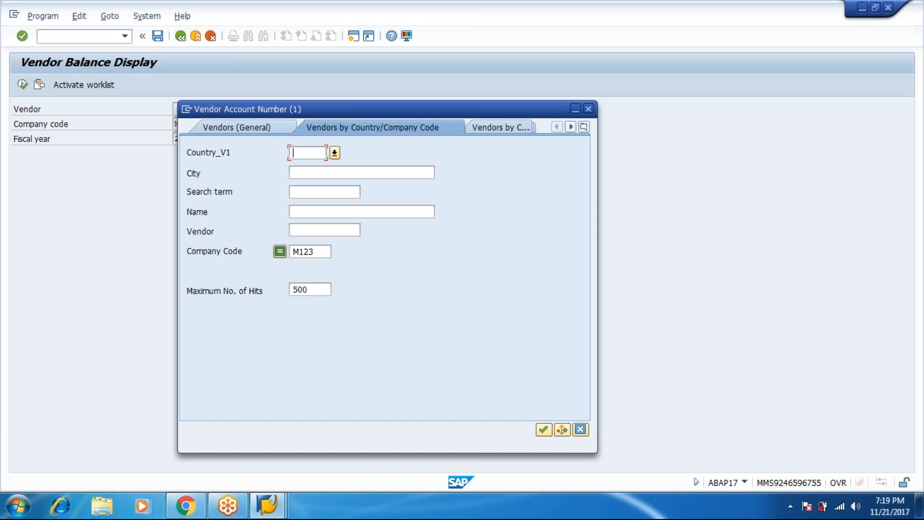
pyautogui.click(544, 429)
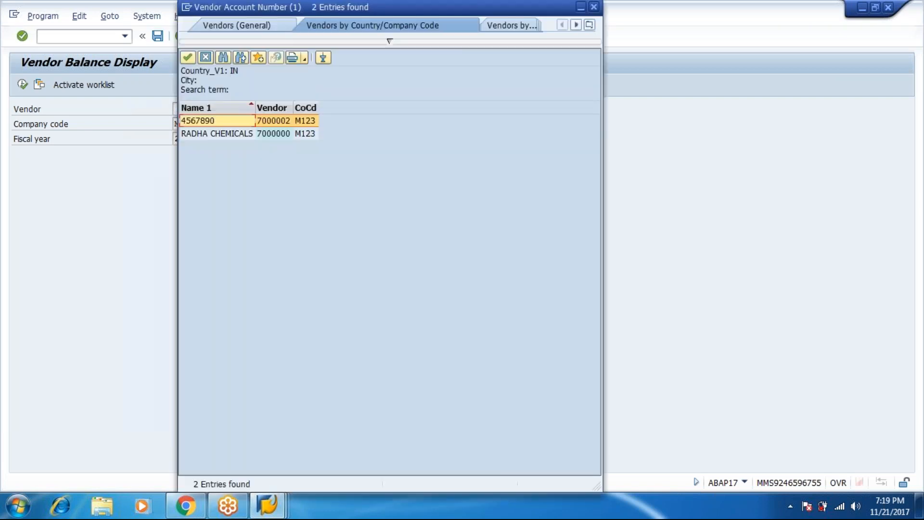
pyautogui.doubleClick(270, 135)
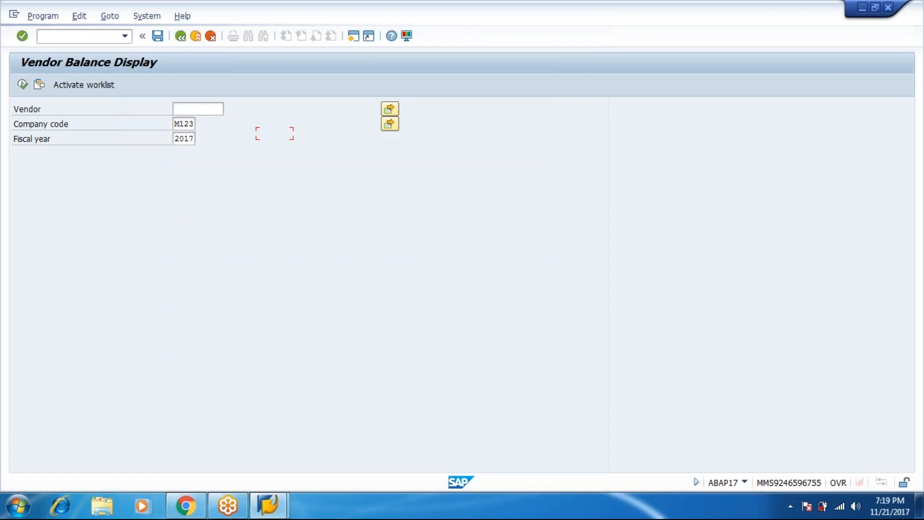
pyautogui.click(22, 86)
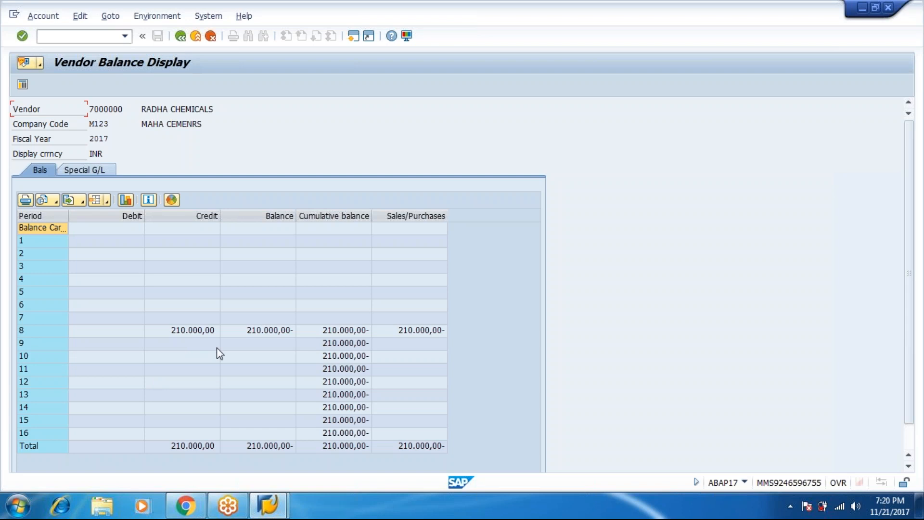
pyautogui.click(180, 36)
pyautogui.click(180, 37)
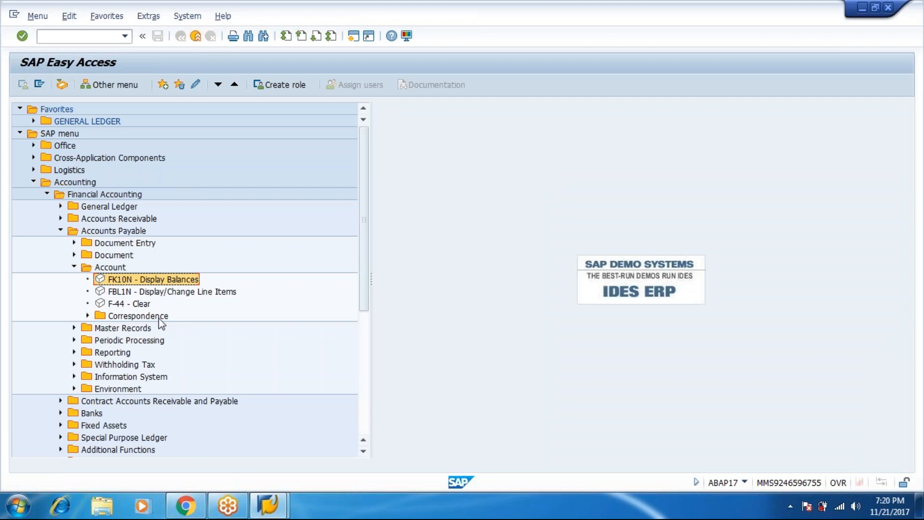
# Step: Run FBL1N for vendor RADHA CHEMICALS with all items, listing documents 3000–3004 totalling 210.000,00 INR
pyautogui.doubleClick(159, 292)
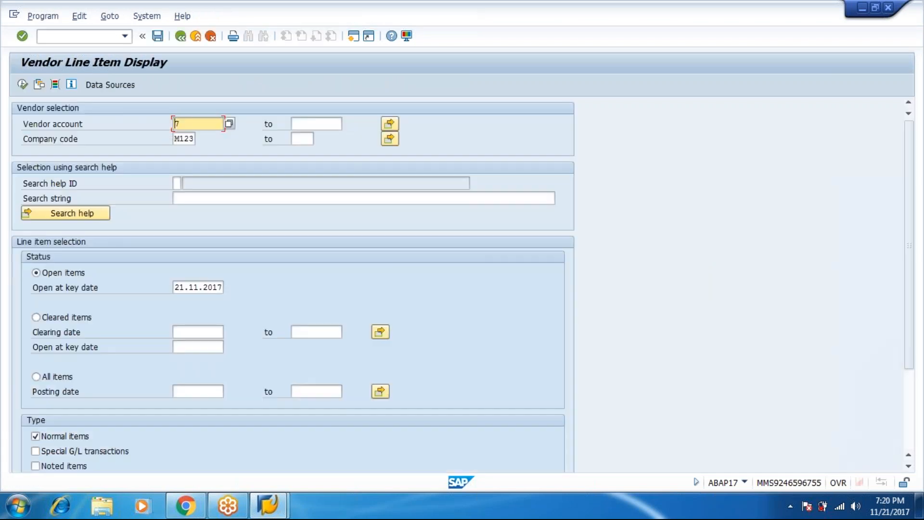
pyautogui.click(227, 126)
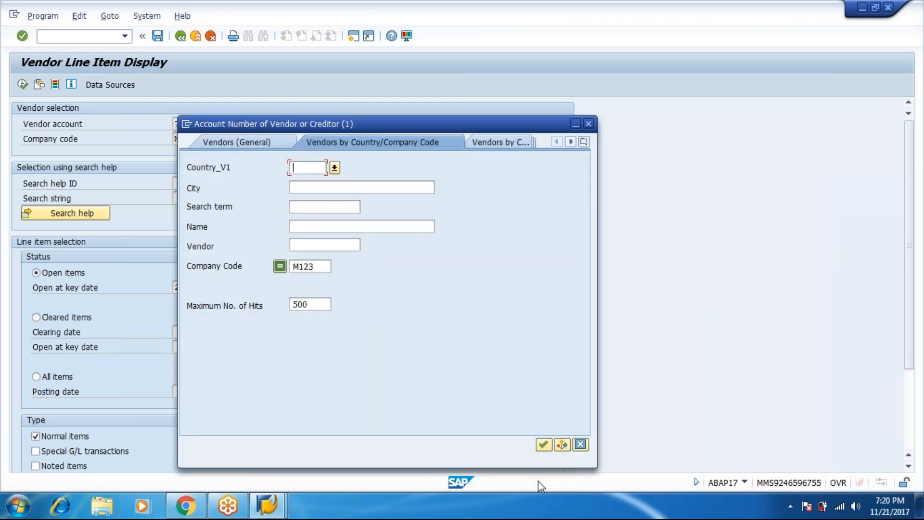
pyautogui.click(544, 445)
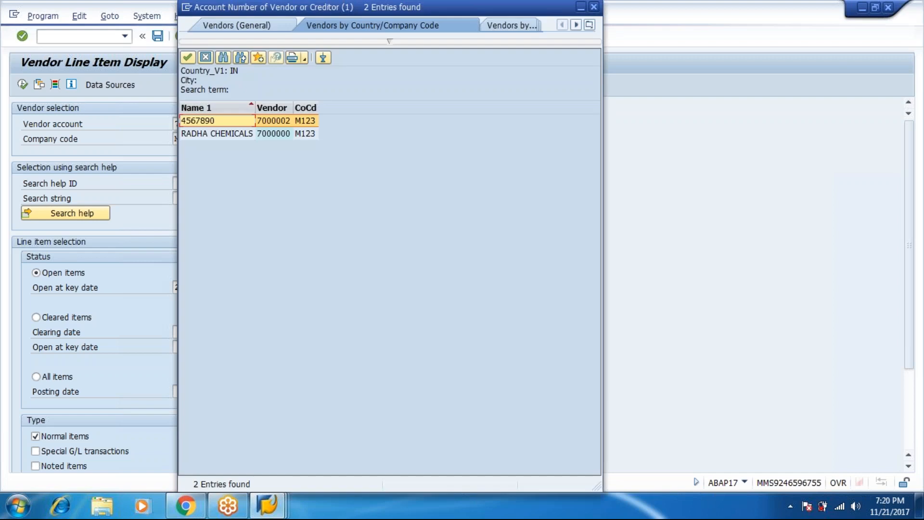
pyautogui.press('Down')
pyautogui.press('Return')
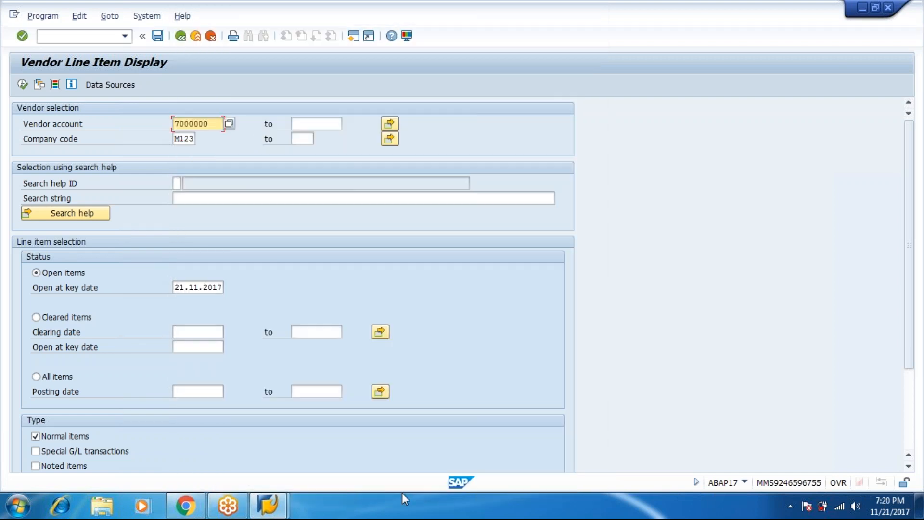
pyautogui.click(58, 377)
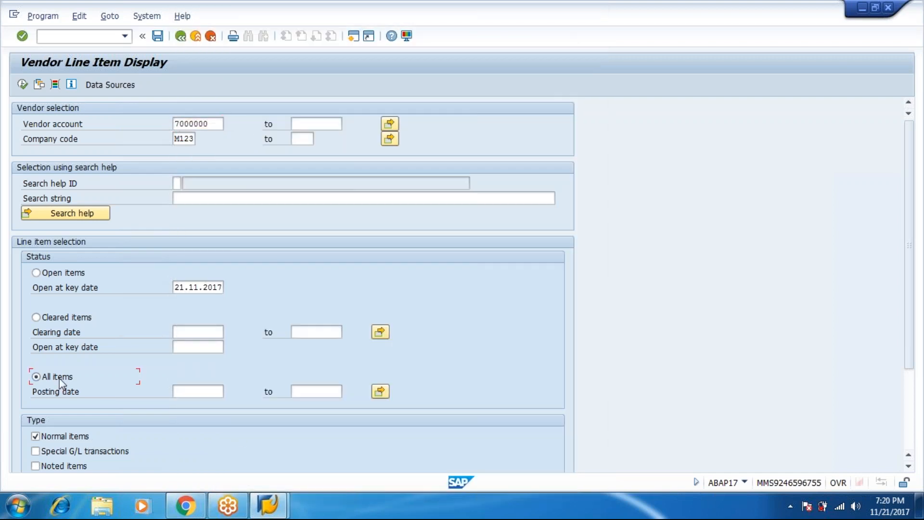
pyautogui.click(23, 84)
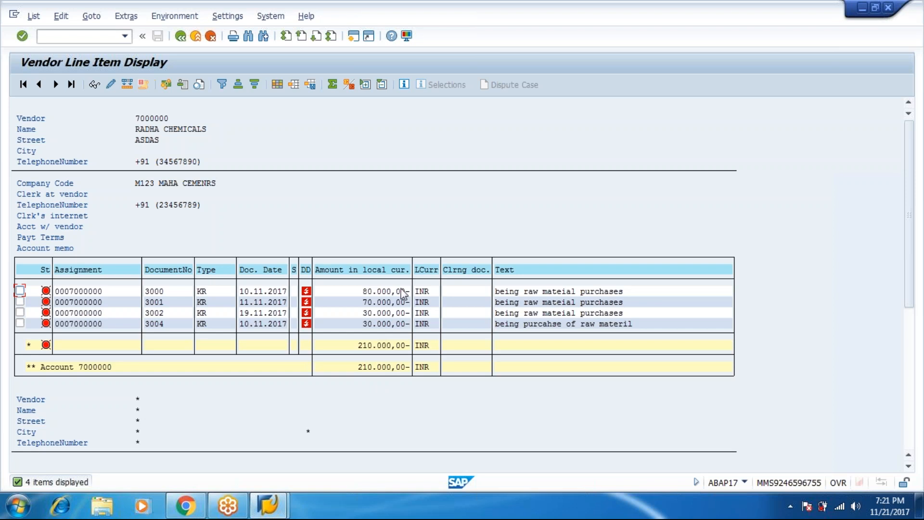
pyautogui.click(906, 35)
# Step: Launch Word 2007 and type the bold, underlined heading 'VENDOR PAYMENTS:'
pyautogui.click(14, 505)
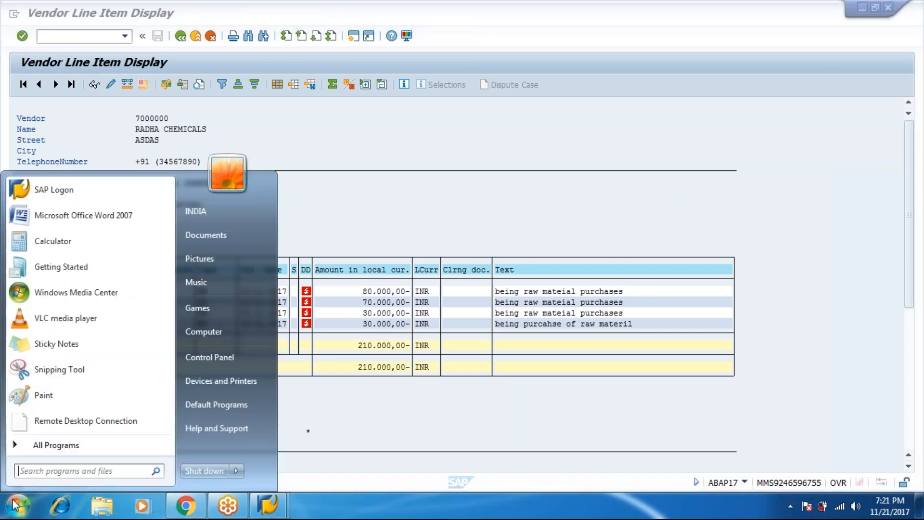
pyautogui.click(87, 213)
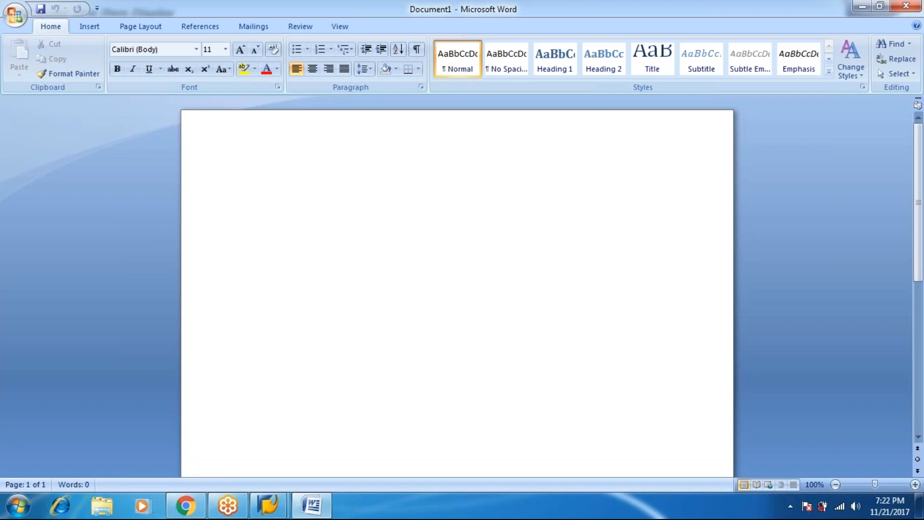
pyautogui.write('VENDOR PAYMENTS')
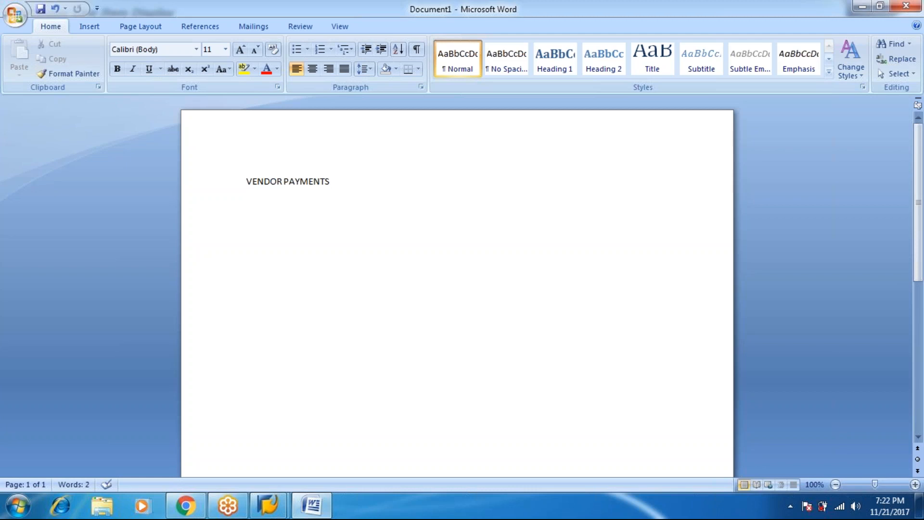
pyautogui.write('":')
pyautogui.press('BackSpace')
pyautogui.press('BackSpace')
pyautogui.write(':')
pyautogui.hotkey('ctrl', 'a')
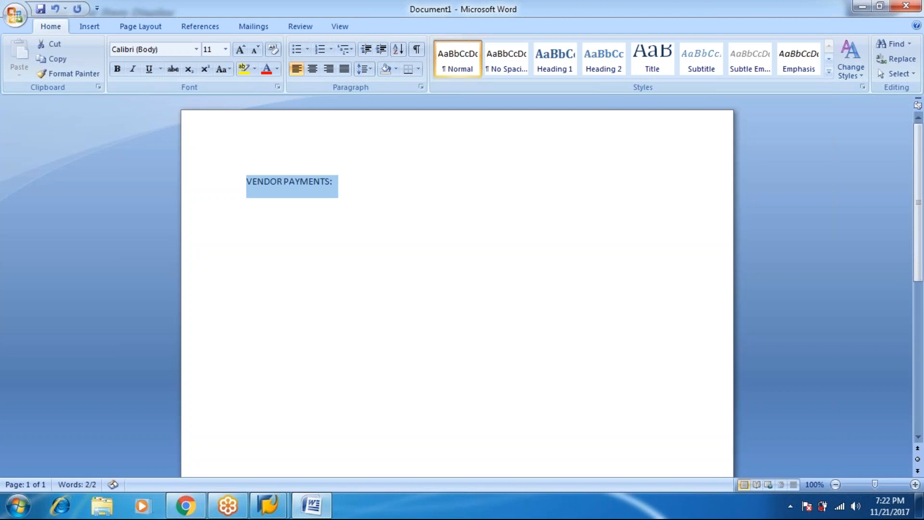
pyautogui.hotkey('ctrl', 'b')
pyautogui.hotkey('ctrl', 'u')
pyautogui.press('Right')
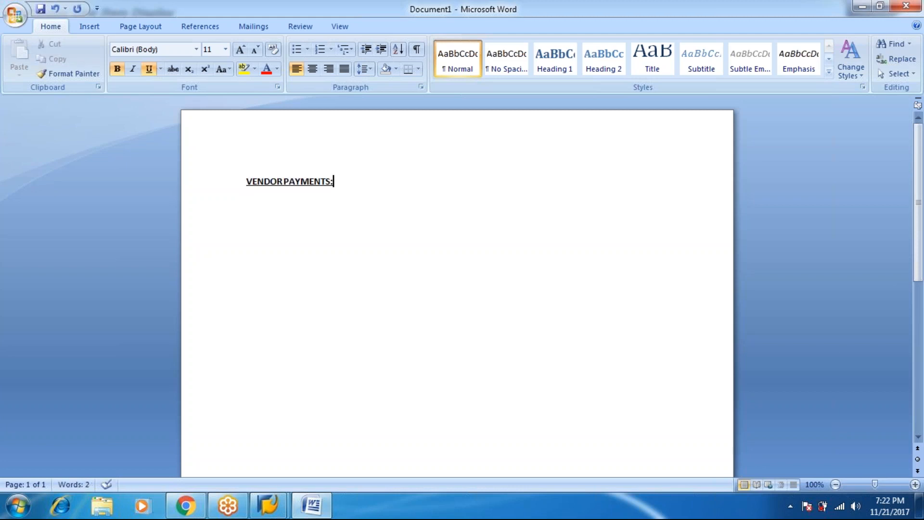
# Step: On a new non-underlined line, type '3 TYPES OF PAYMENTS'
pyautogui.press('Return')
pyautogui.hotkey('ctrl', 'u')
pyautogui.write('3 TYPES OF PA')
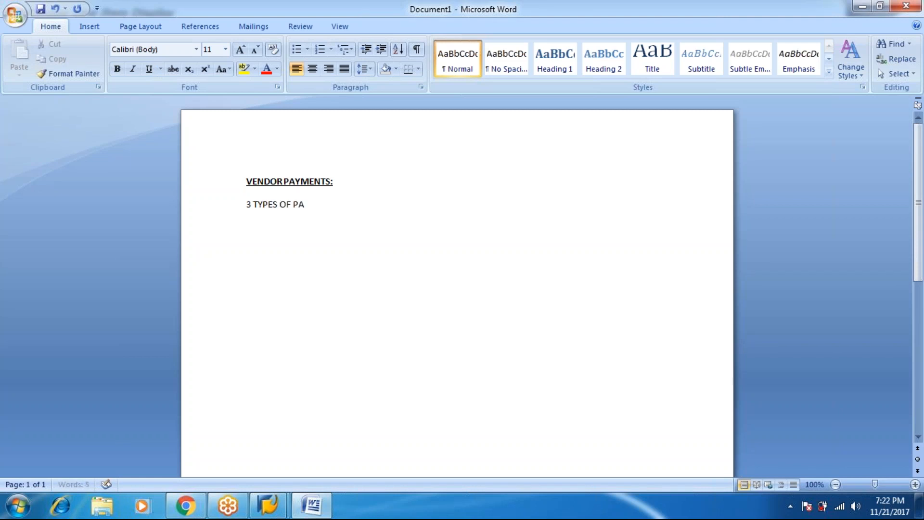
pyautogui.write('YMENTS')
# Step: Add item '1. STANDARD : ONE INVOICE AMOUNT CAN BE CLEARED IN ONE PAYMENT DOCUMENT.' and begin item 2
pyautogui.press('Return')
pyautogui.write('1. STA')
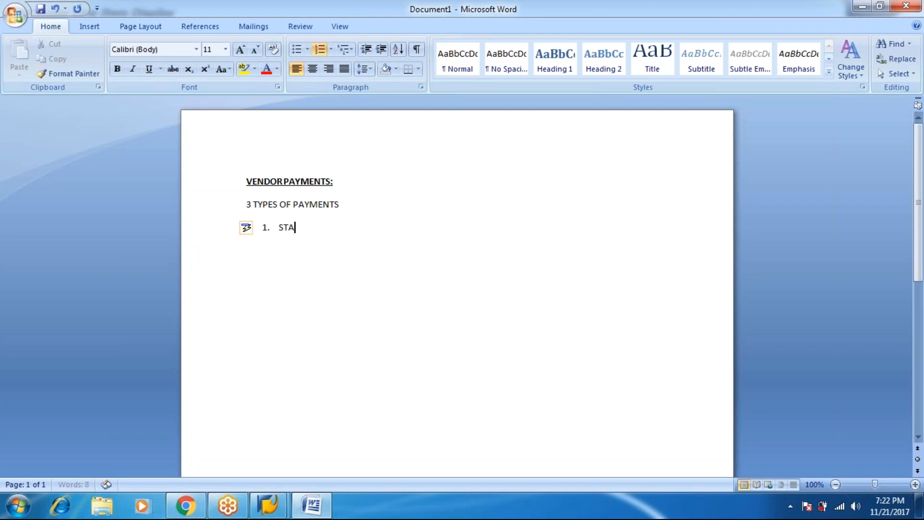
pyautogui.write('NDARD')
pyautogui.press('Tab')
pyautogui.write(':ONE INVOICE')
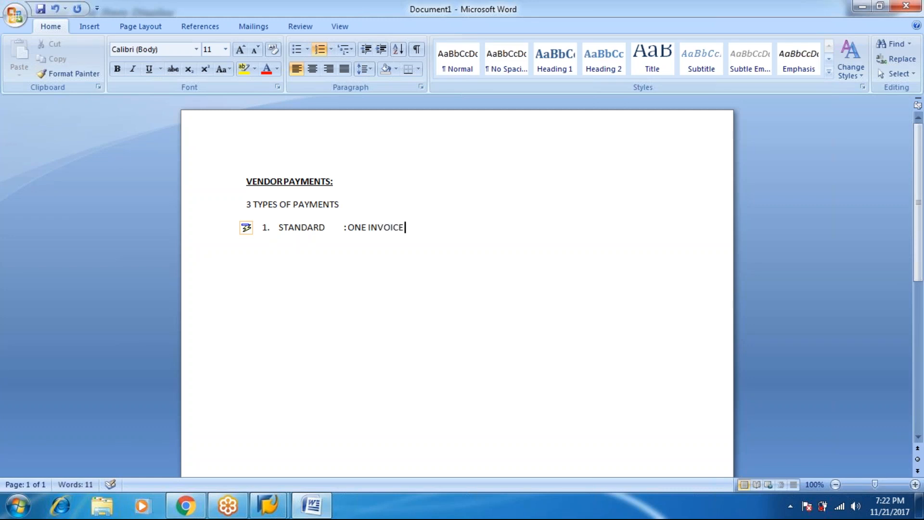
pyautogui.write(' AMOUNT CAN BE C')
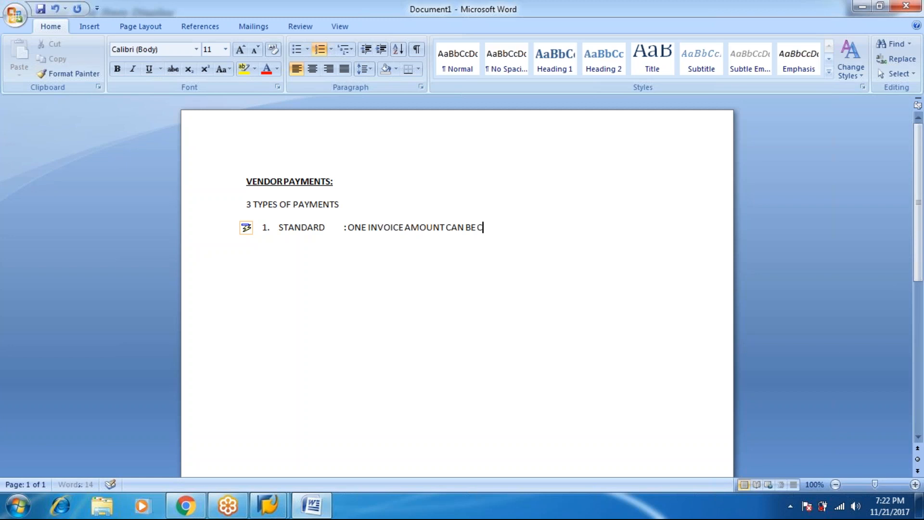
pyautogui.write('LEARED IN ONE PAY')
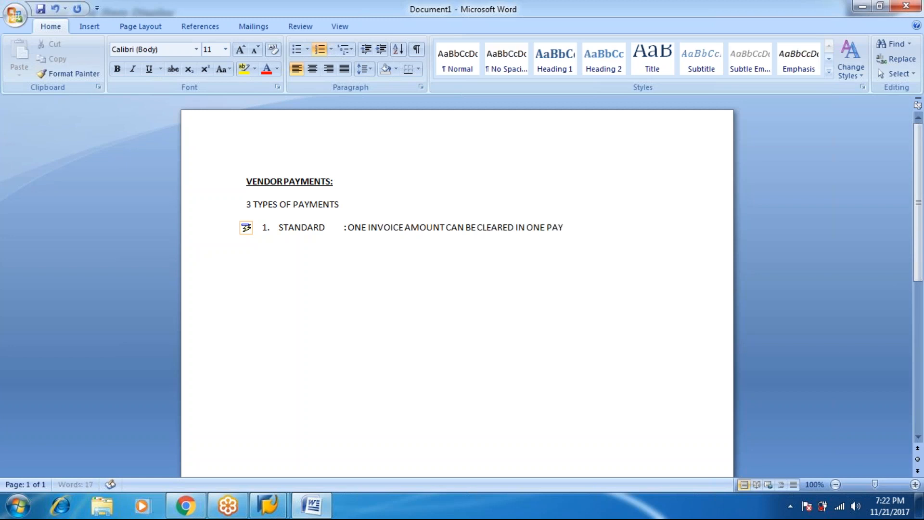
pyautogui.write('MENT DOCUMENT')
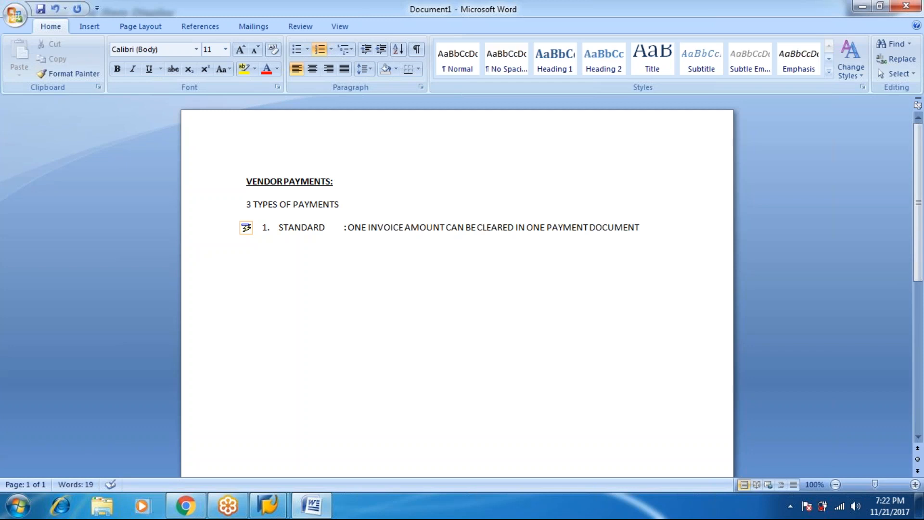
pyautogui.write('.')
pyautogui.press('Return')
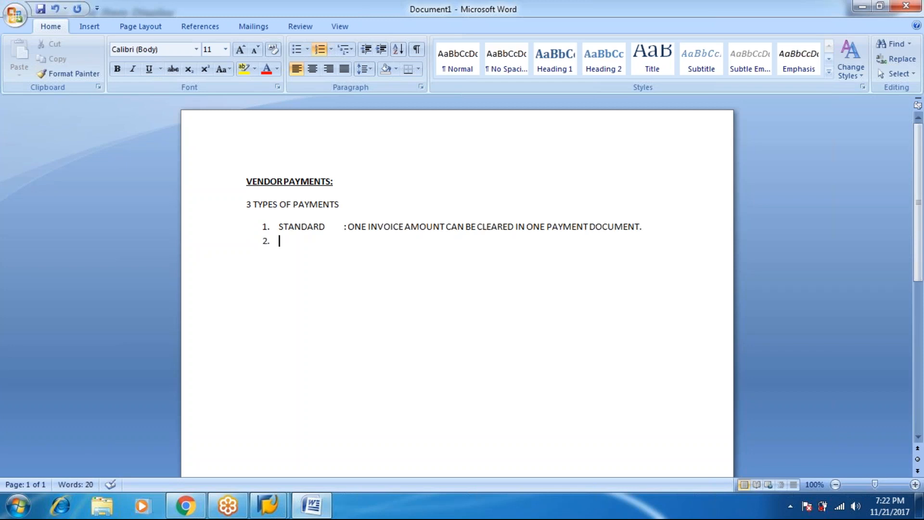
# Step: Write item 2 as 'PARTIAL:': one invoice amount cleared in one or more payment parts, all the same
pyautogui.write('PARTIAL:')
pyautogui.press('Tab')
pyautogui.write('ON')
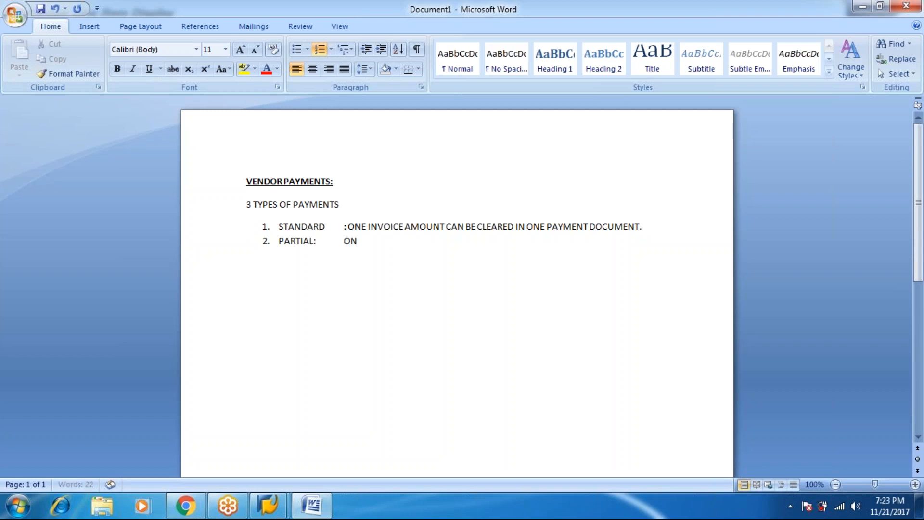
pyautogui.write('E INVOICE AMOIUNT')
pyautogui.press('BackSpace')
pyautogui.press('BackSpace')
pyautogui.press('BackSpace')
pyautogui.write('UNT CAN BE')
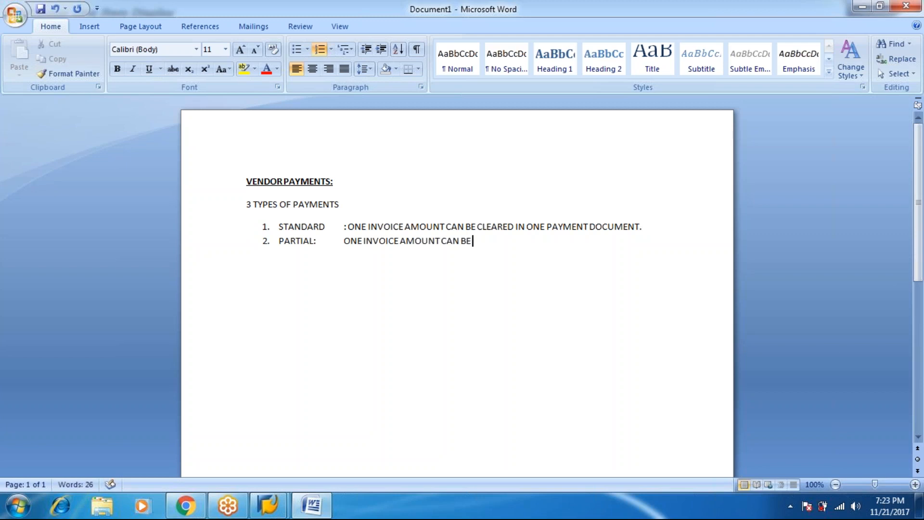
pyautogui.write(' CLEARED IN ONE OR')
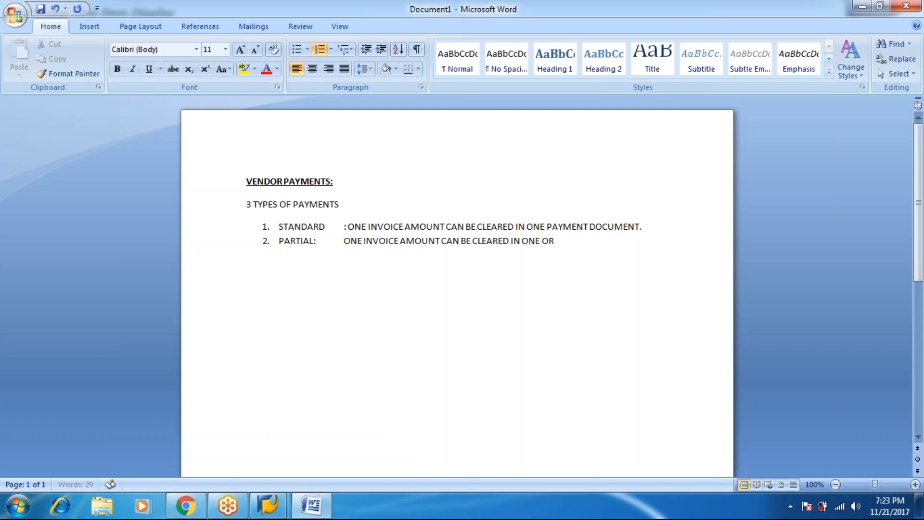
pyautogui.write(' MORE PAYMENT PAR')
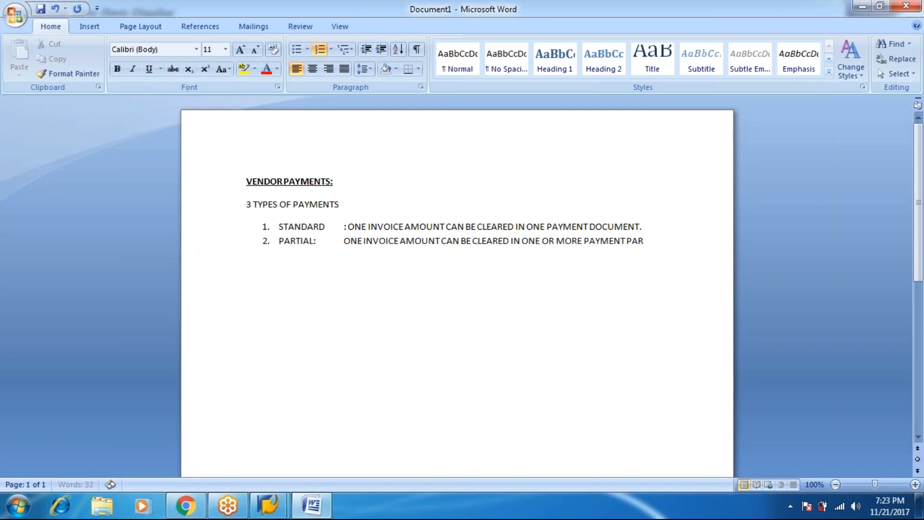
pyautogui.write('TS BUT ALL THE')
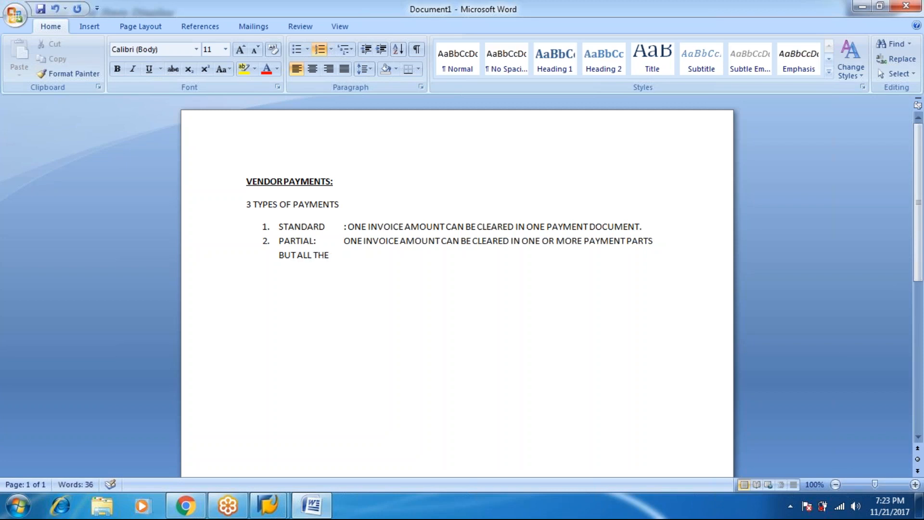
pyautogui.write(' PARTS ARE SHOULD')
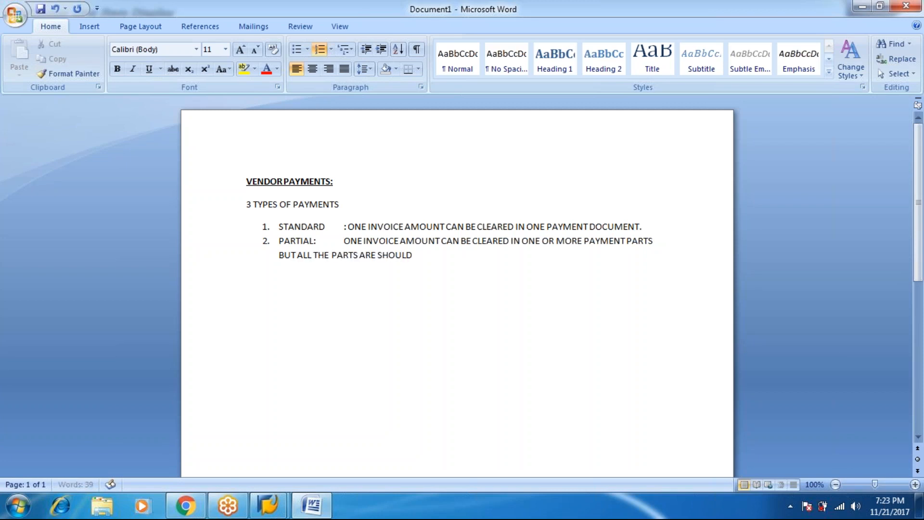
pyautogui.write(' BE SAME.')
# Step: Start item 3 with 'RESIDUAL: WHEN WE ARE CLEARING ONE INVOICE AMOUNT IN ONE OR MORE PAYMENT PARTS BUT', undoing an accidental overwrite
pyautogui.press('Return')
pyautogui.write('RESIDUAL: WHEN WE ARE CLEARING ONE INVOICE AMOUNT IN ONE')
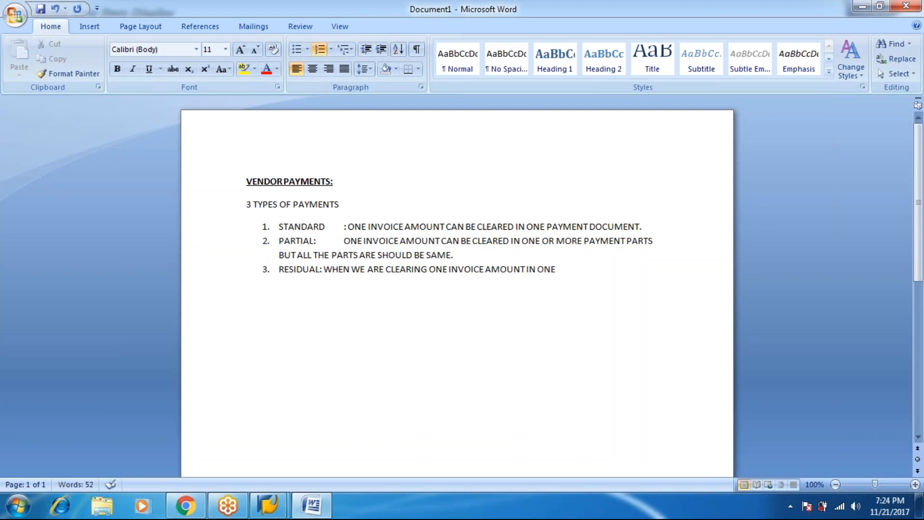
pyautogui.write(' OR MORE PAYMENT')
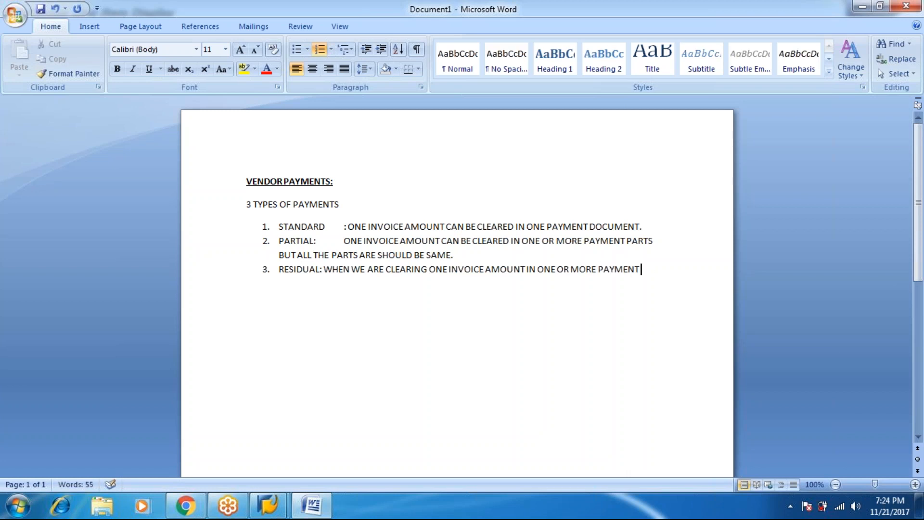
pyautogui.write(' PARTS BUT')
pyautogui.click(220, 205)
pyautogui.write('TBHE')
pyautogui.hotkey('ctrl', 'z')
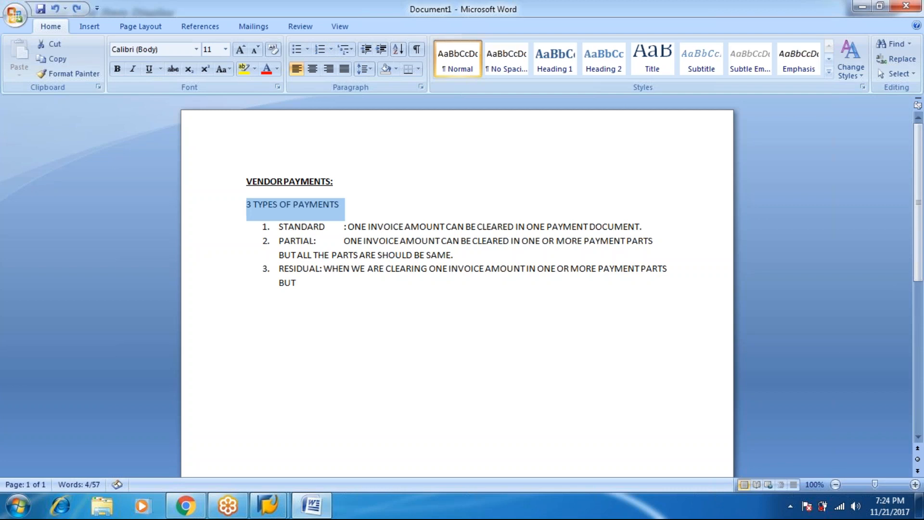
pyautogui.click(303, 282)
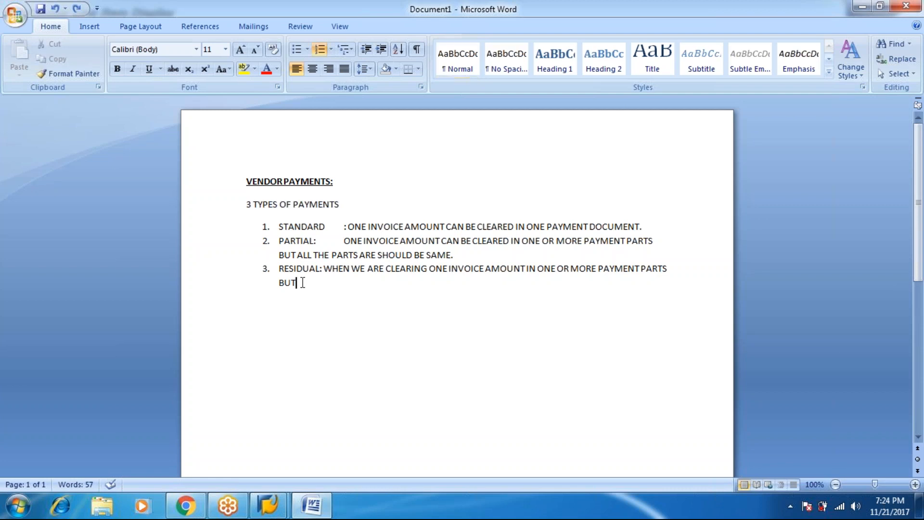
# Step: Continue item 3 with 'NOT A REQUIRED OF EQUAL PARTS. WHEN EVER', fixing typos
pyautogui.write('NOT A REQUIRED OF EA')
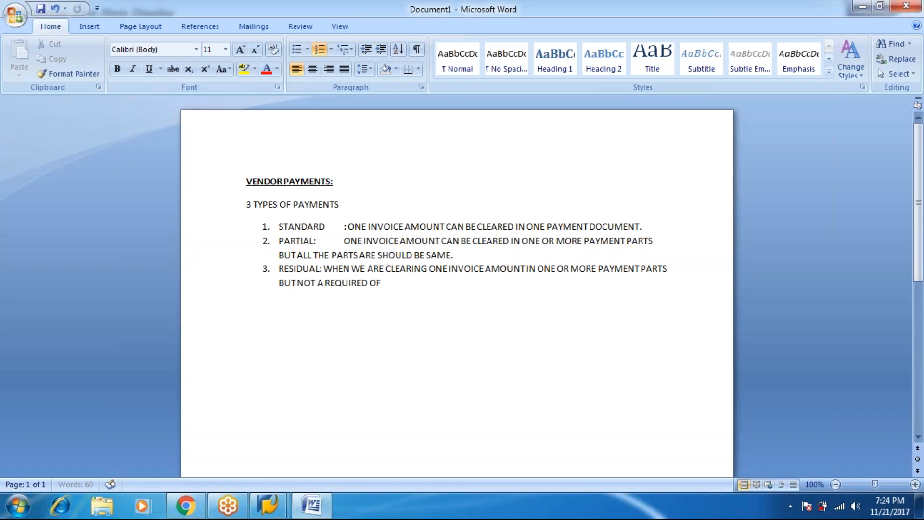
pyautogui.press('BackSpace')
pyautogui.write('QAL')
pyautogui.press('BackSpace')
pyautogui.press('BackSpace')
pyautogui.write('UAL PARTS')
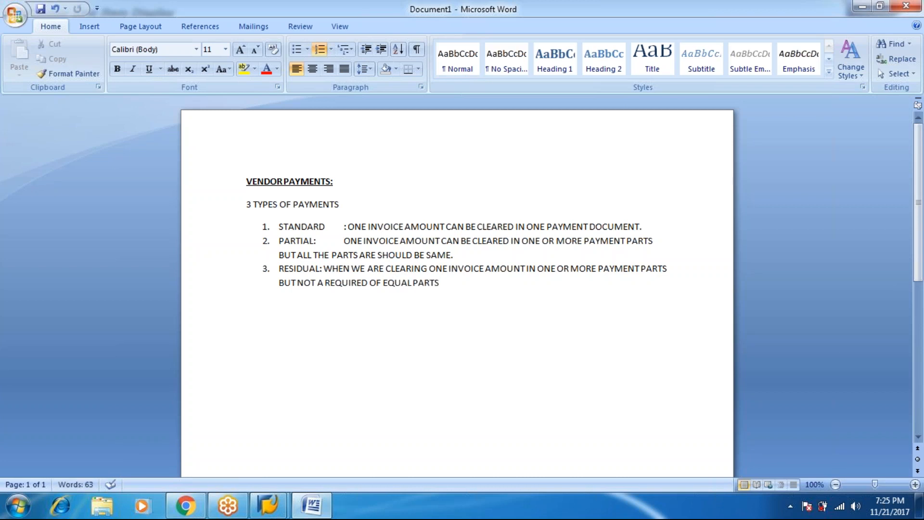
pyautogui.write('. WHEN EVCER')
pyautogui.press('BackSpace')
pyautogui.press('BackSpace')
pyautogui.press('BackSpace')
pyautogui.press('BackSpace')
# Step: Finish item 3: the system clears the whole invoice and raises a new one for the balance
pyautogui.write('VER WE ARE PAYING SOME PAR')
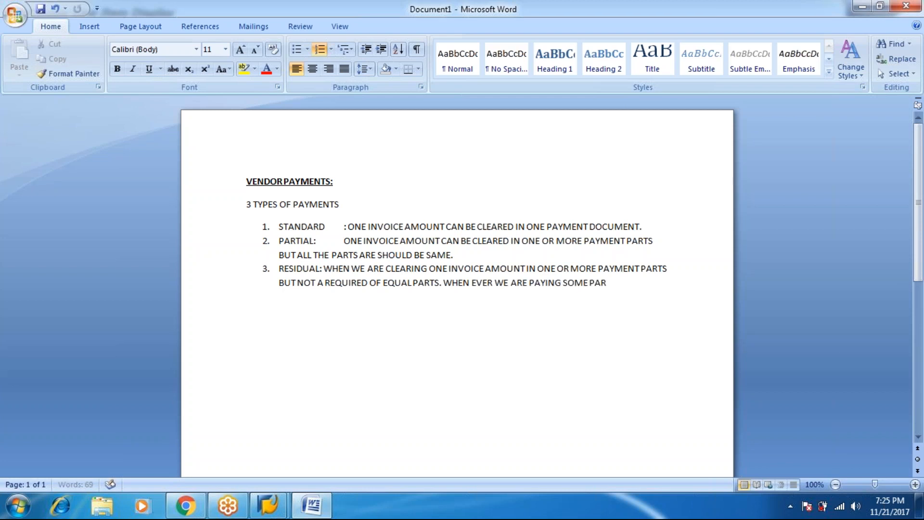
pyautogui.write('T OF THE INVOICE THE SYS')
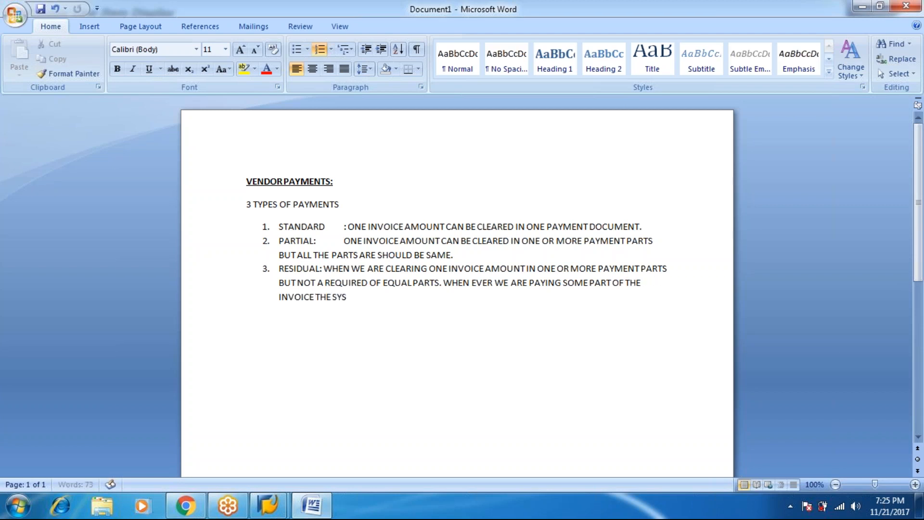
pyautogui.write('TEM WILL CLEARS THE')
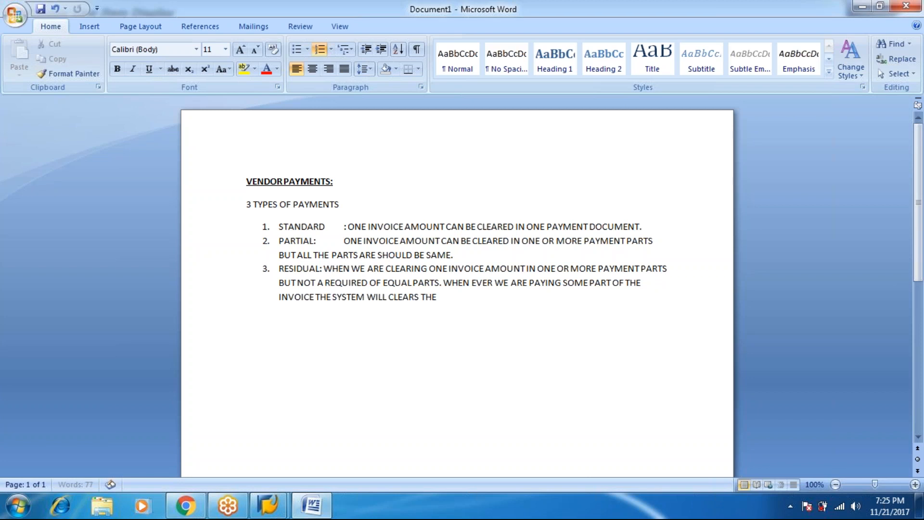
pyautogui.write(' WHOLE INVOICE AND RA')
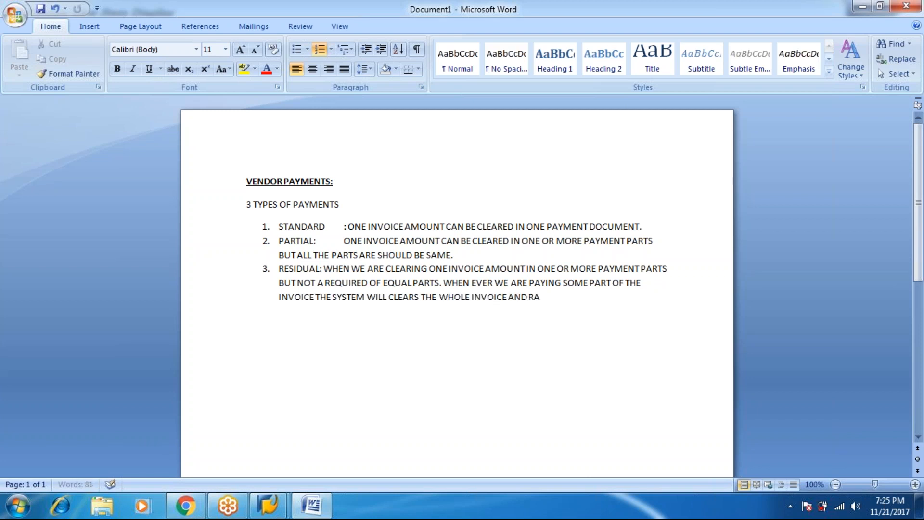
pyautogui.write('ISES A NEW INVOICE FOR')
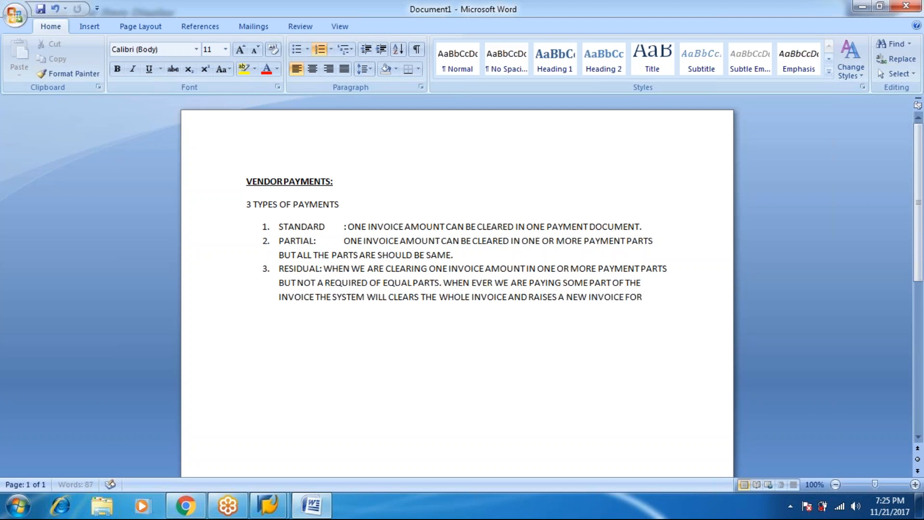
pyautogui.write(' E THE BAL')
pyautogui.write('ANCE AMOU')
pyautogui.write('NT FROM THA')
pyautogui.write('T')
pyautogui.write(' PA')
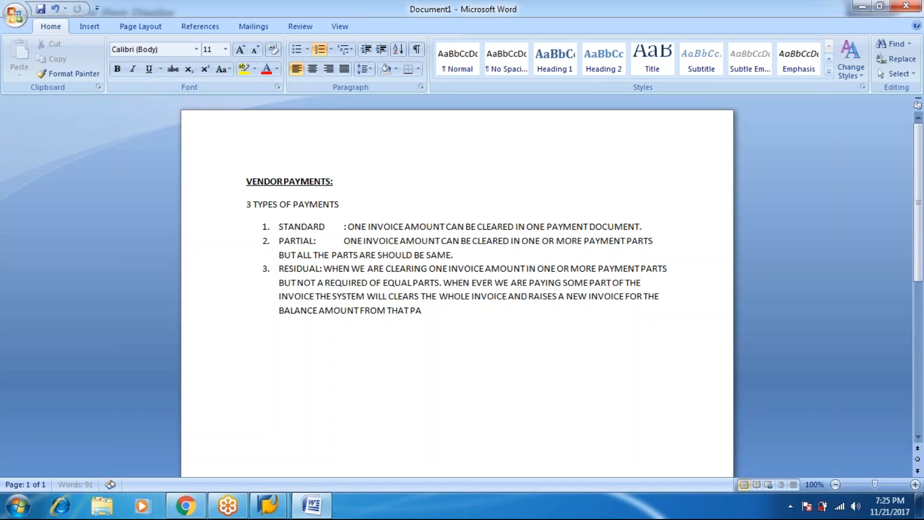
pyautogui.write('YMENT DATE')
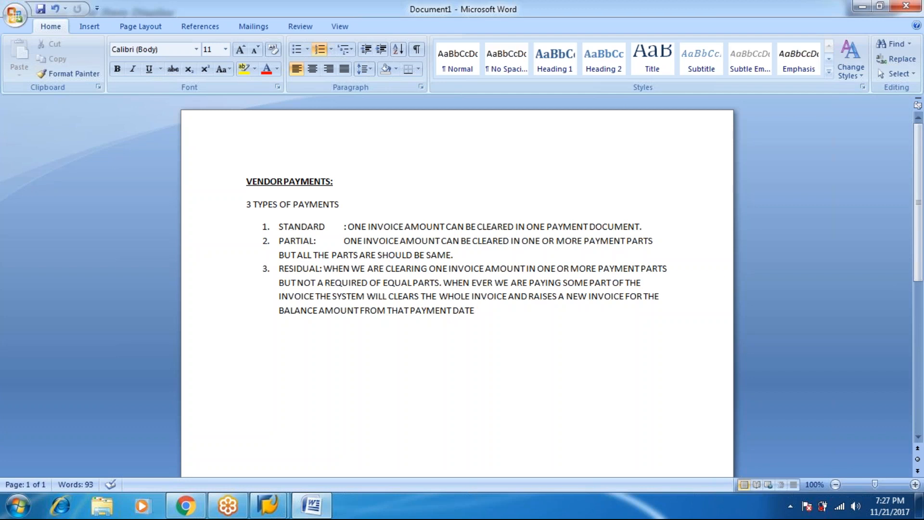
pyautogui.write('.')
# Step: Minimize Word and run the /o session command in SAP's command field
pyautogui.click(861, 12)
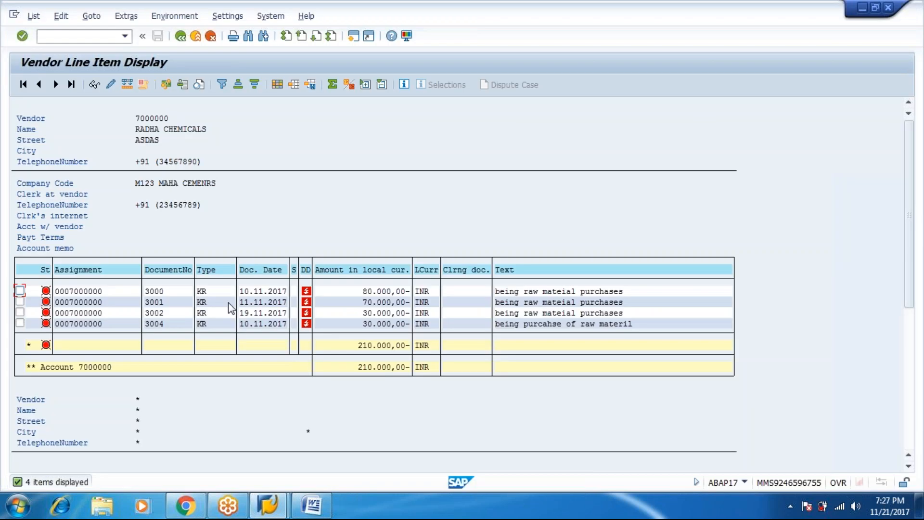
pyautogui.click(75, 35)
pyautogui.write('/o')
pyautogui.press('Return')
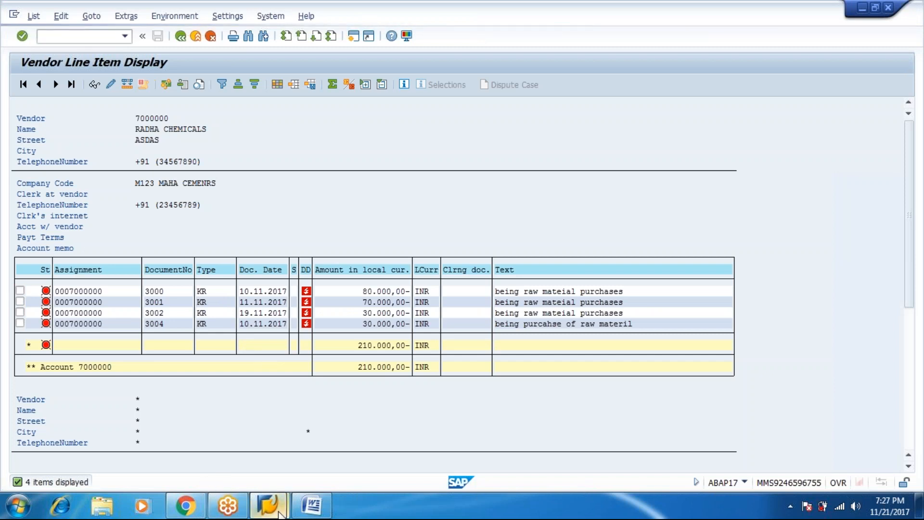
# Step: From the SAP Logon list, start logging on to the ECC ABAP system with the user name
pyautogui.moveTo(270, 506)
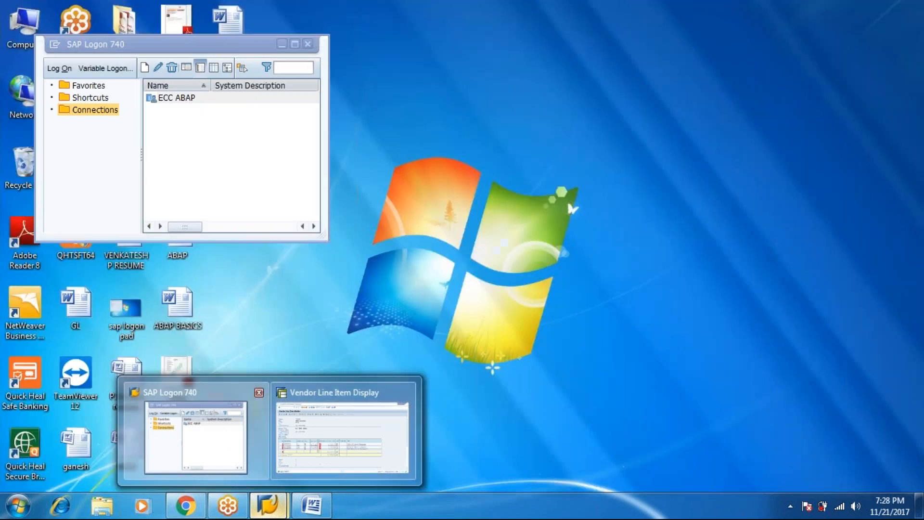
pyautogui.click(227, 440)
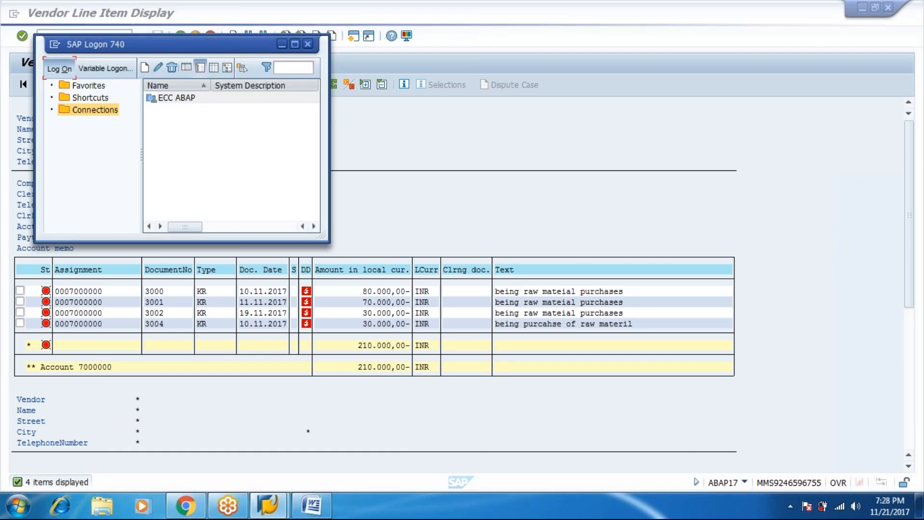
pyautogui.click(59, 68)
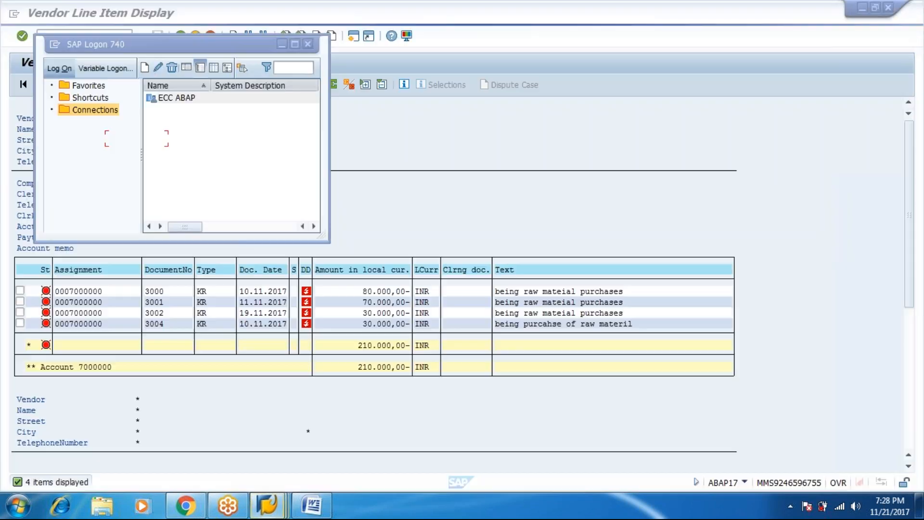
pyautogui.write('abap17')
pyautogui.press('Tab')
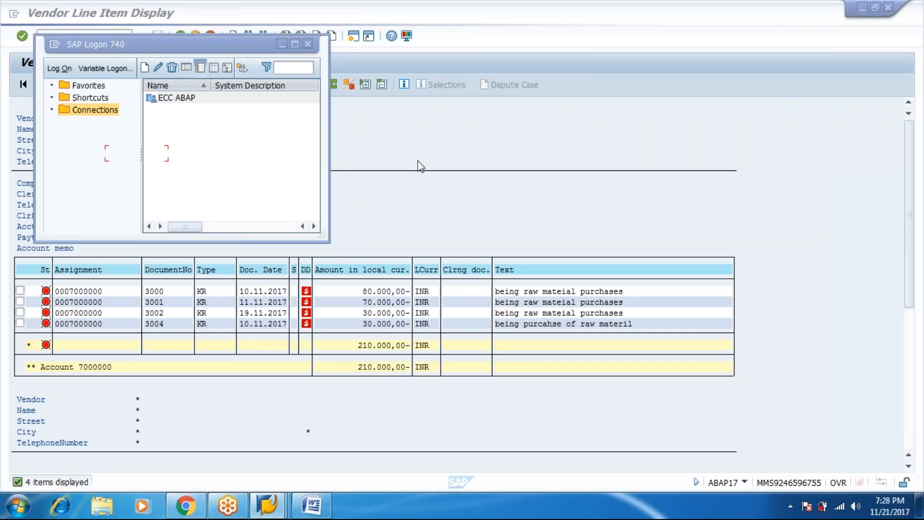
pyautogui.click(862, 8)
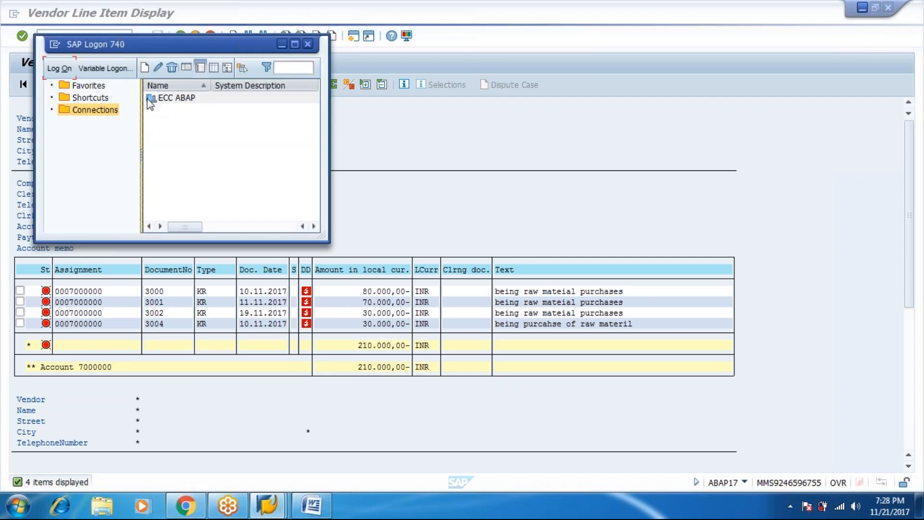
pyautogui.click(59, 69)
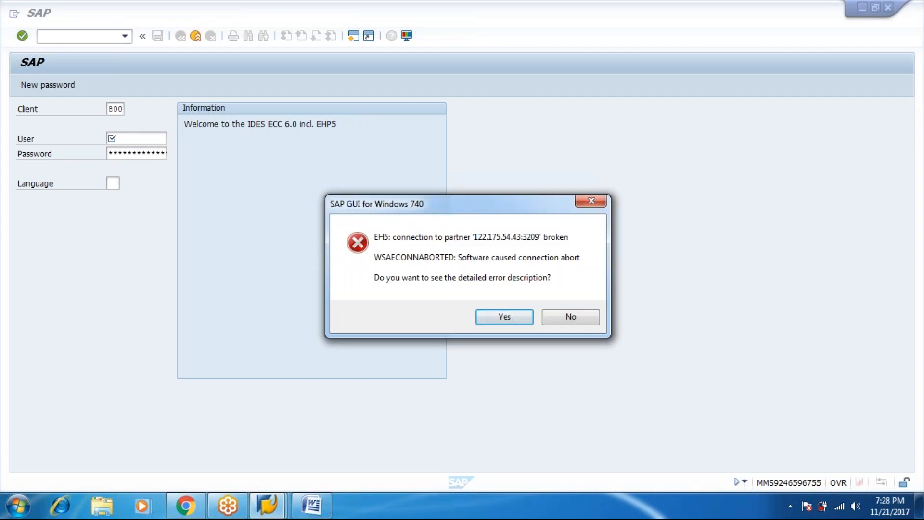
# Step: Dismiss the connection error, log on with the suggested user and password, and continue despite the multiple-logon warning
pyautogui.press('Return')
pyautogui.press('Return')
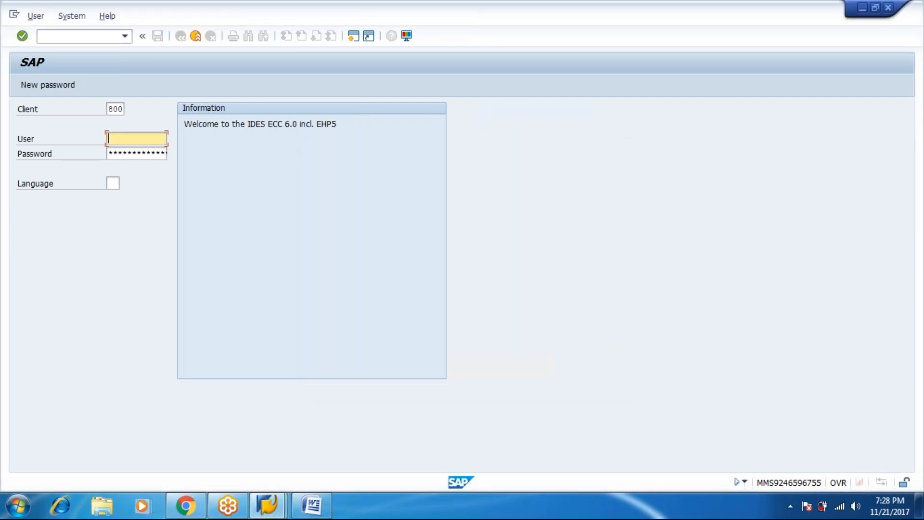
pyautogui.write('aba')
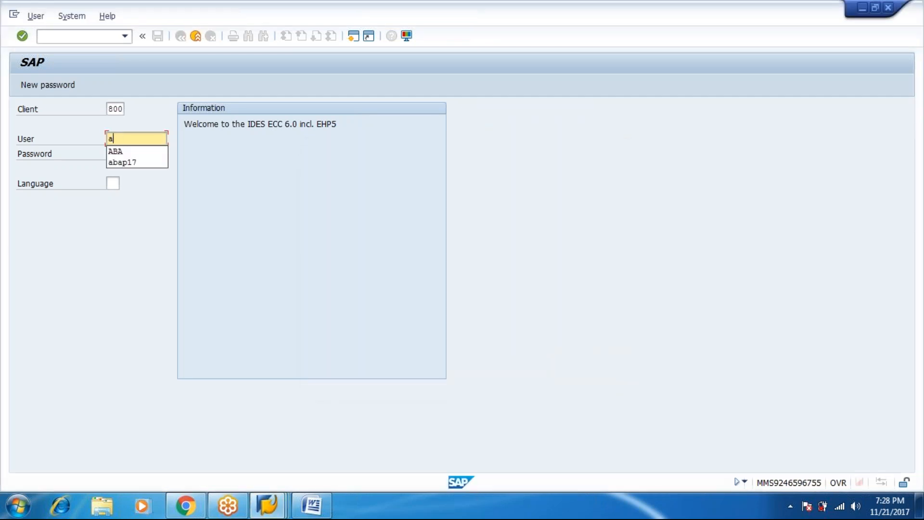
pyautogui.press('Down')
pyautogui.press('Down')
pyautogui.press('Return')
pyautogui.press('Tab')
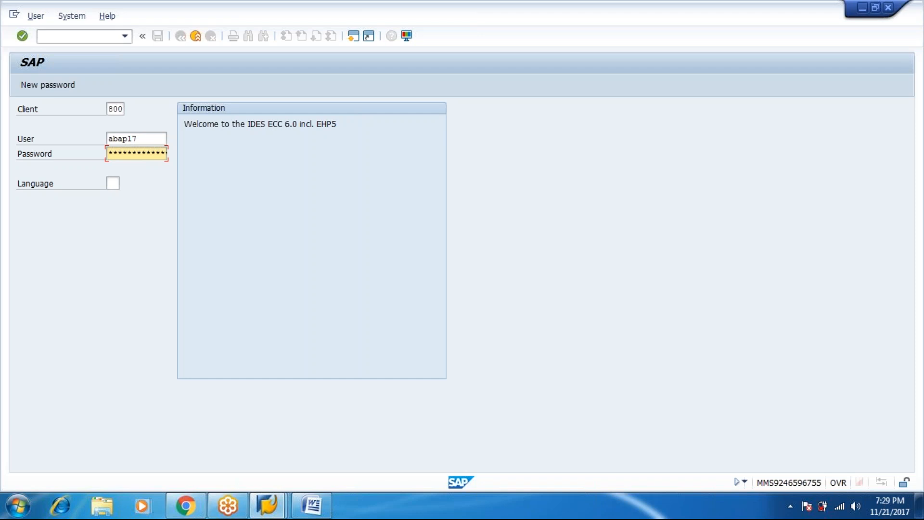
pyautogui.press('Right')
pyautogui.press('Right')
pyautogui.press('Right')
pyautogui.press('Right')
pyautogui.press('Right')
pyautogui.press('Right')
pyautogui.press('Right')
pyautogui.press('Right')
pyautogui.press('Right')
pyautogui.press('Return')
pyautogui.press('Up')
pyautogui.press('Up')
pyautogui.press('Return')
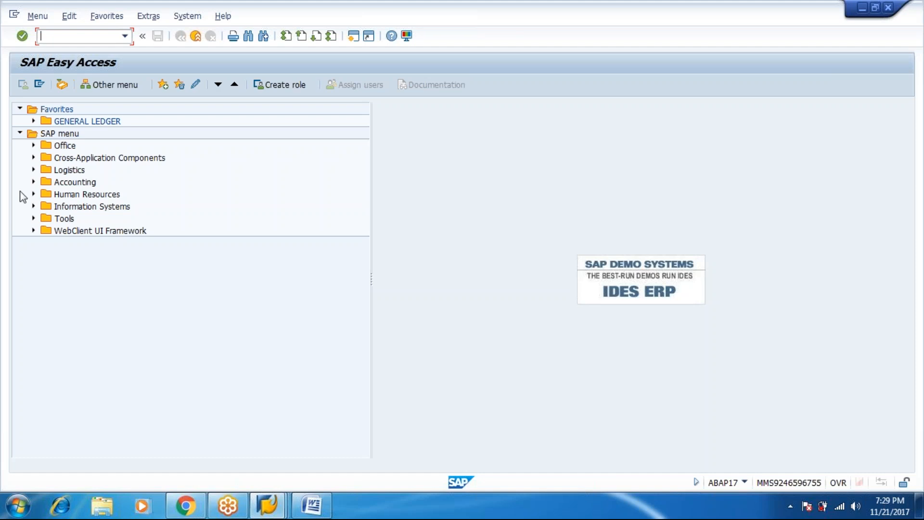
# Step: Open the vendor line item display via Accounting > Financial Accounting > Accounts Payable > Account
pyautogui.click(33, 182)
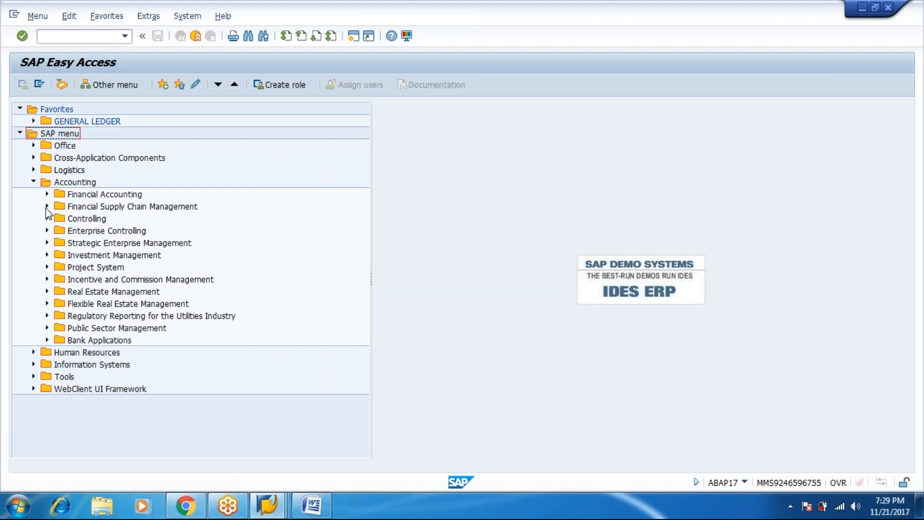
pyautogui.click(47, 195)
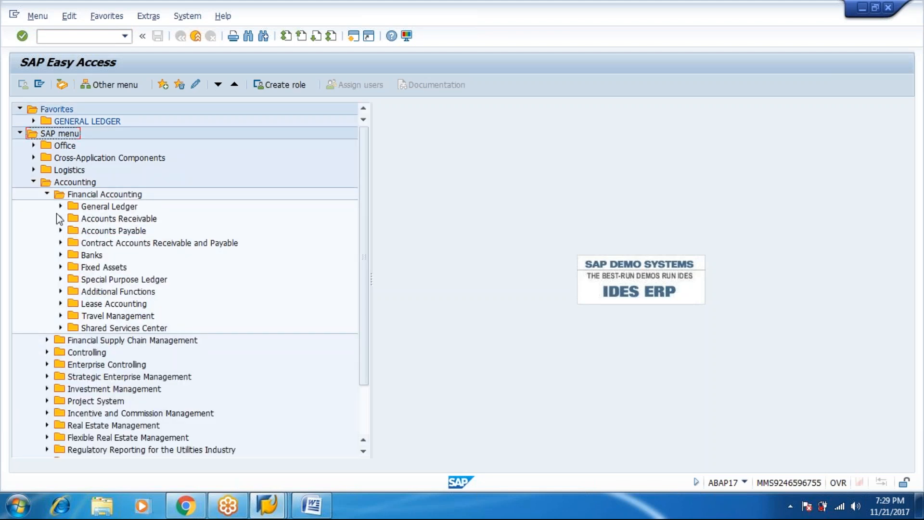
pyautogui.click(60, 207)
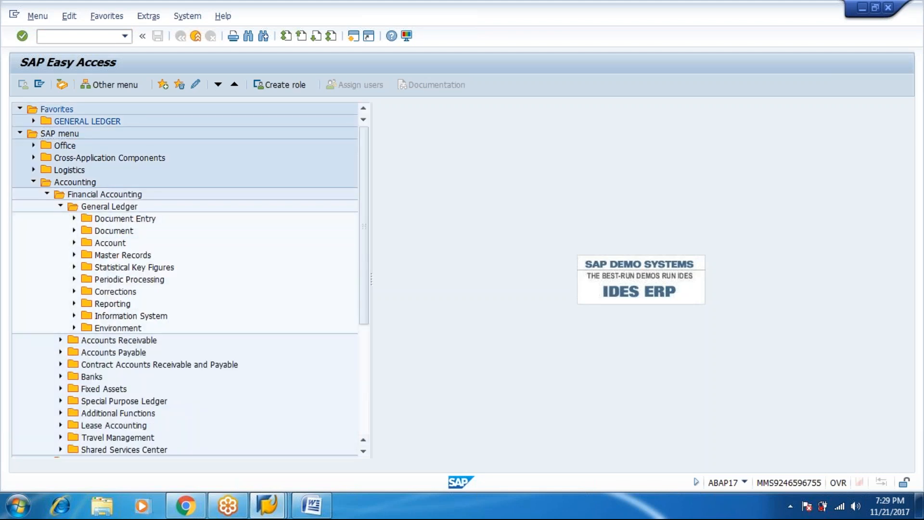
pyautogui.click(60, 207)
pyautogui.click(60, 231)
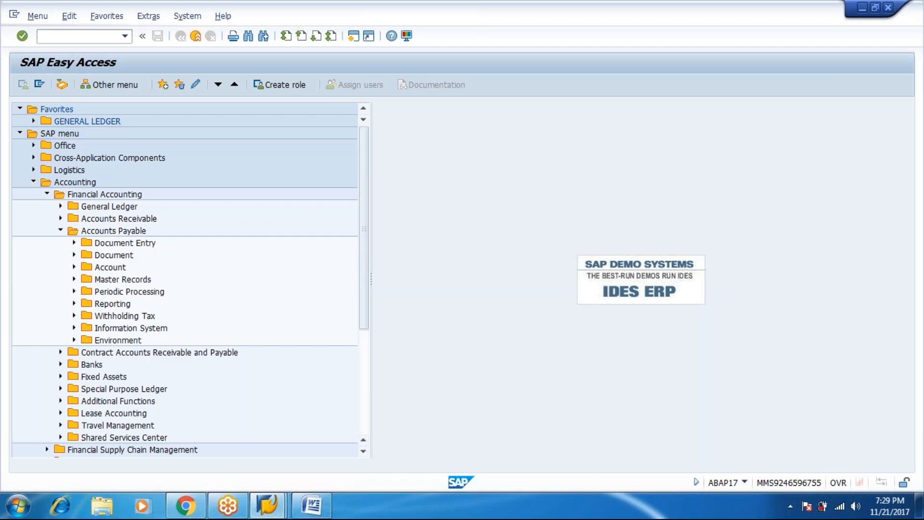
pyautogui.click(75, 267)
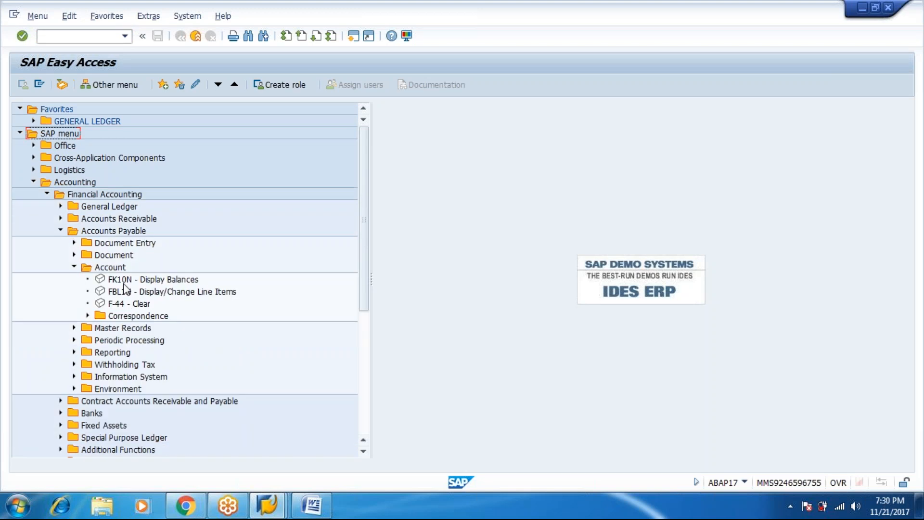
pyautogui.doubleClick(131, 291)
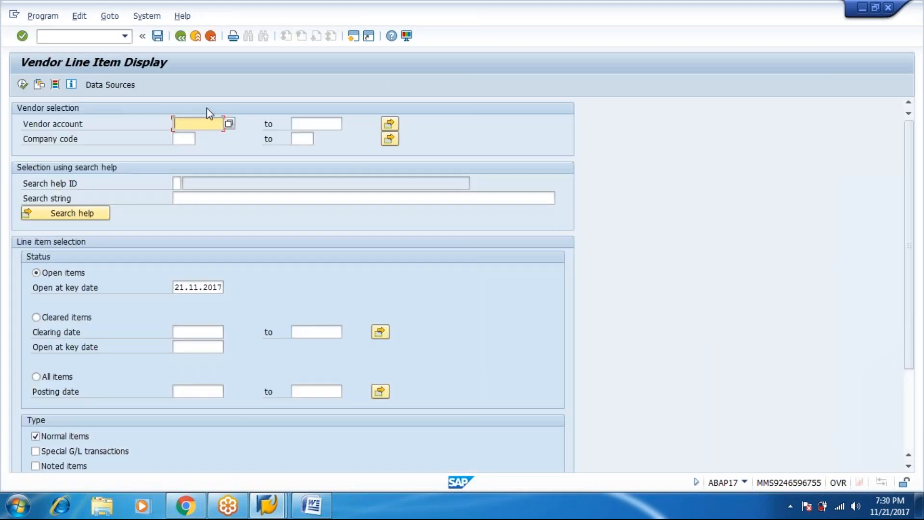
# Step: List all items for vendor RADHA CHEMICALS in company code M123, found via vendor search
pyautogui.click(181, 141)
pyautogui.write('mg')
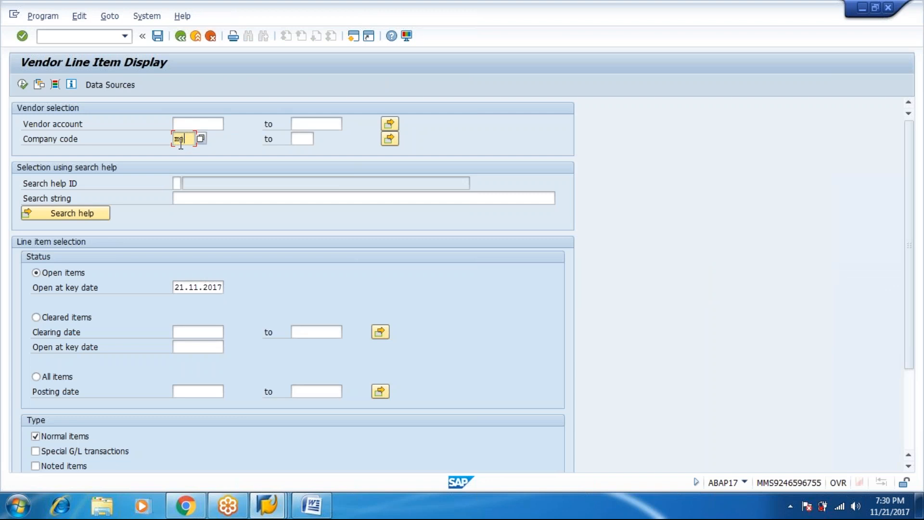
pyautogui.write('23')
pyautogui.press('Return')
pyautogui.click(194, 124)
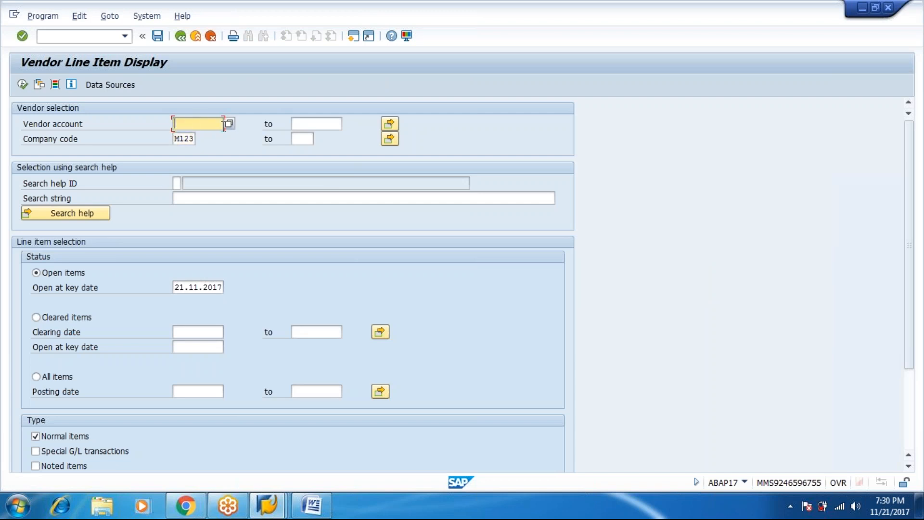
pyautogui.click(229, 123)
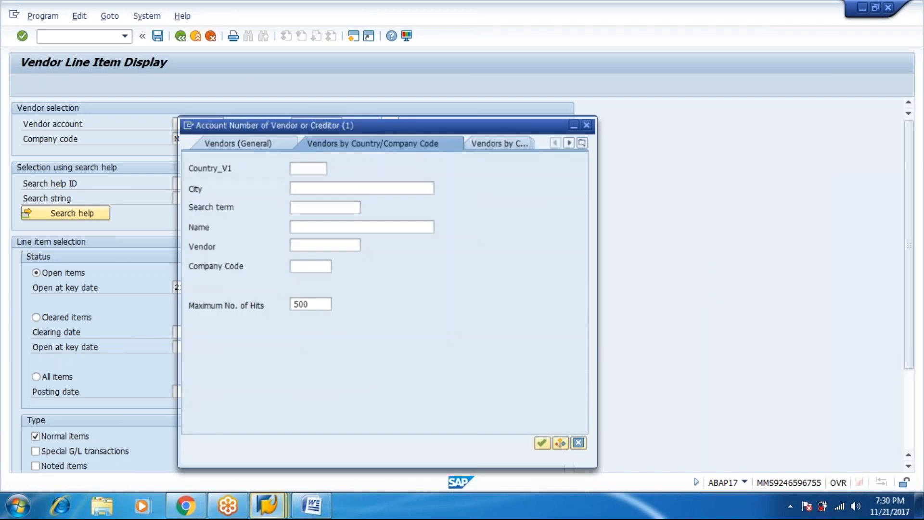
pyautogui.press('Tab')
pyautogui.press('Tab')
pyautogui.press('Tab')
pyautogui.press('Tab')
pyautogui.press('Tab')
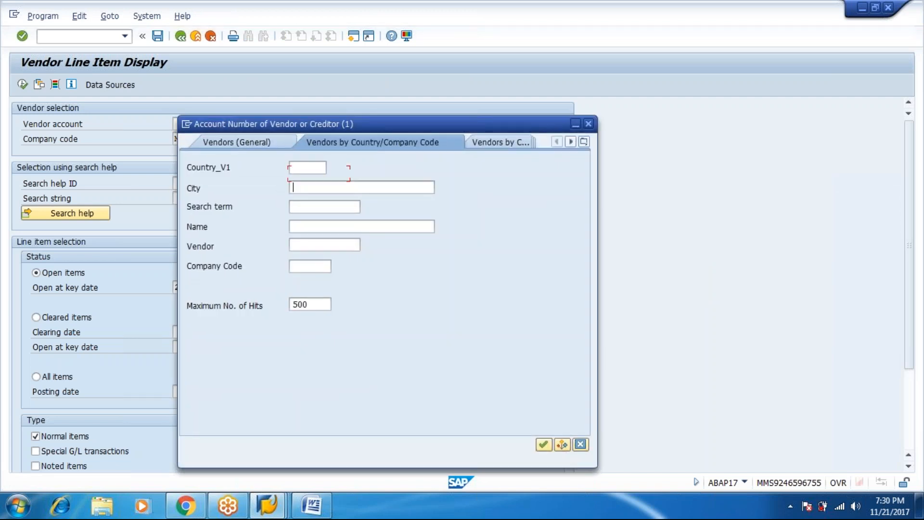
pyautogui.write('m123')
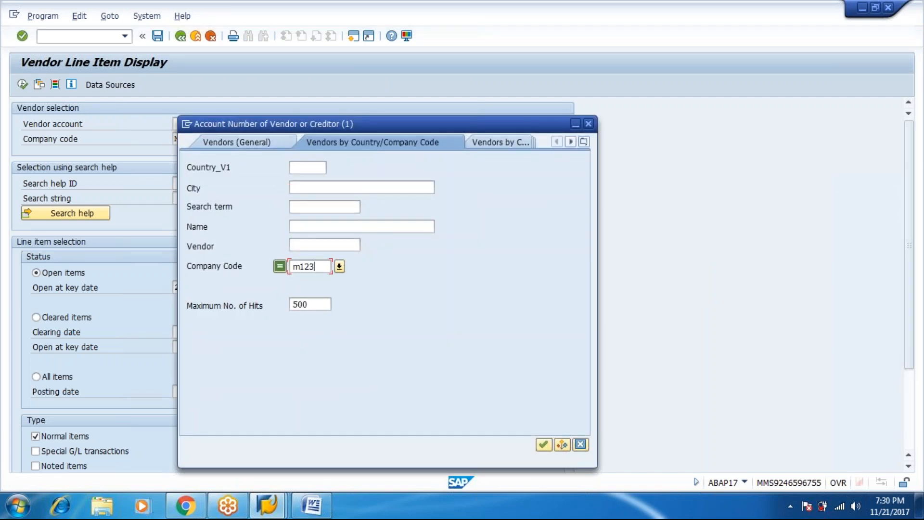
pyautogui.press('Return')
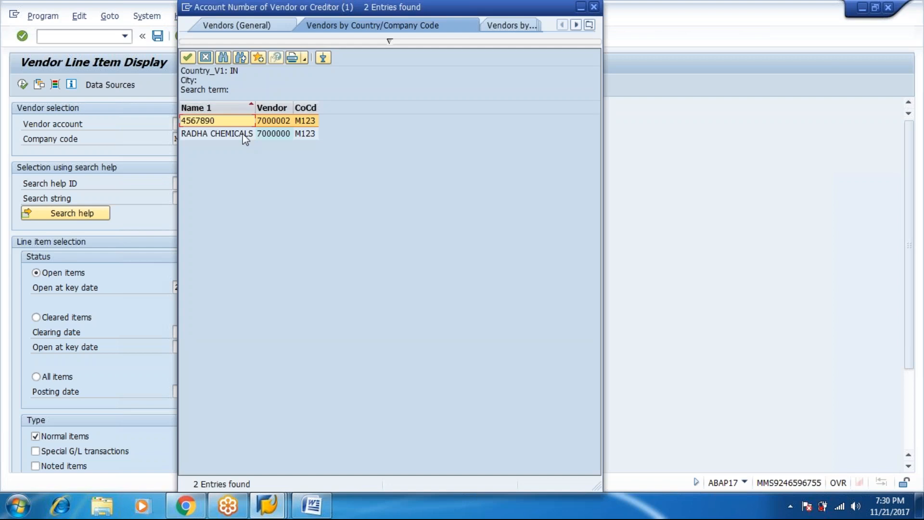
pyautogui.press('Return')
pyautogui.click(70, 378)
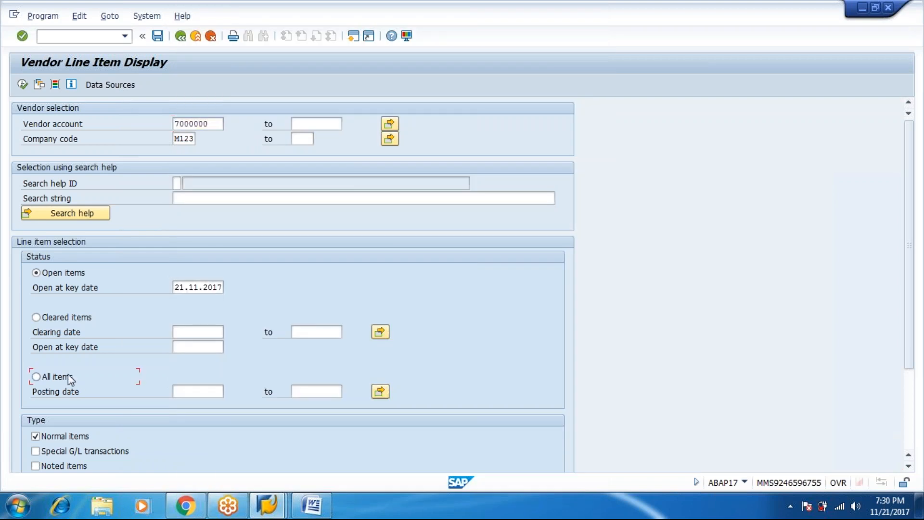
pyautogui.click(22, 85)
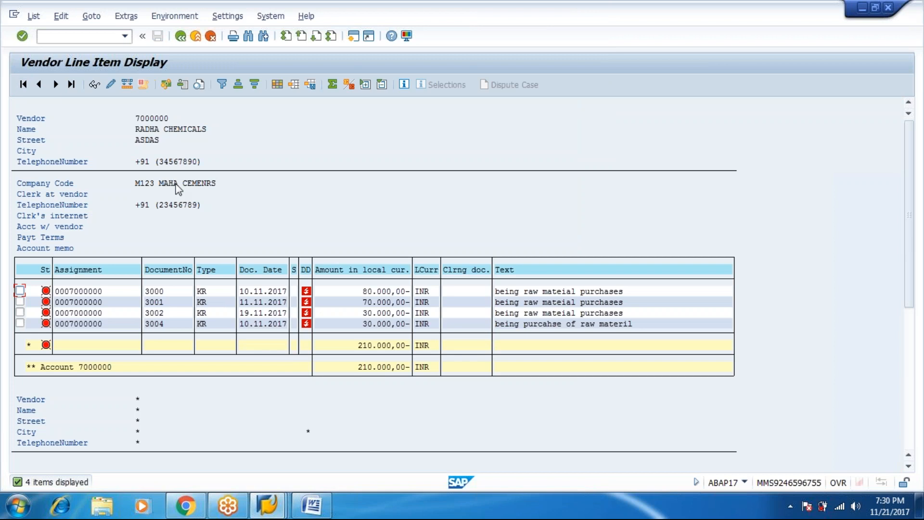
# Step: Select the 70.000,00 invoice line, try /nf-44, then return to SAP Easy Access
pyautogui.click(364, 302)
pyautogui.click(79, 36)
pyautogui.write('/nf-44')
pyautogui.press('Return')
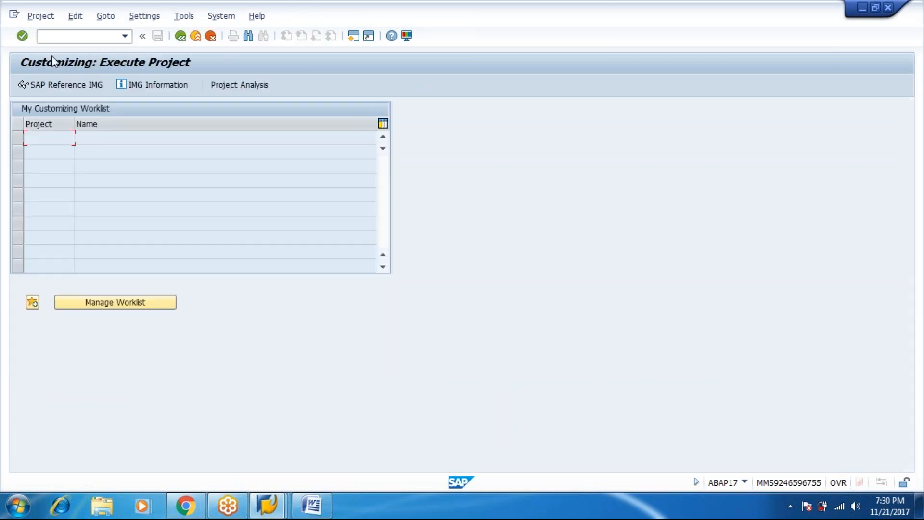
pyautogui.press('F3')
# Step: Expand Accounting > Financial Accounting > Accounts Payable > Document Entry > Outgoing Payment to F-53 - Post
pyautogui.doubleClick(55, 187)
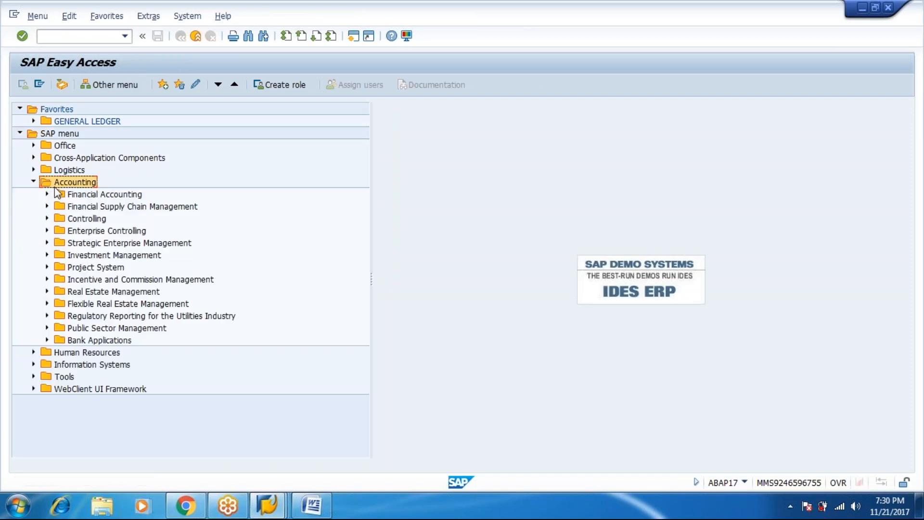
pyautogui.doubleClick(57, 192)
pyautogui.press('Down')
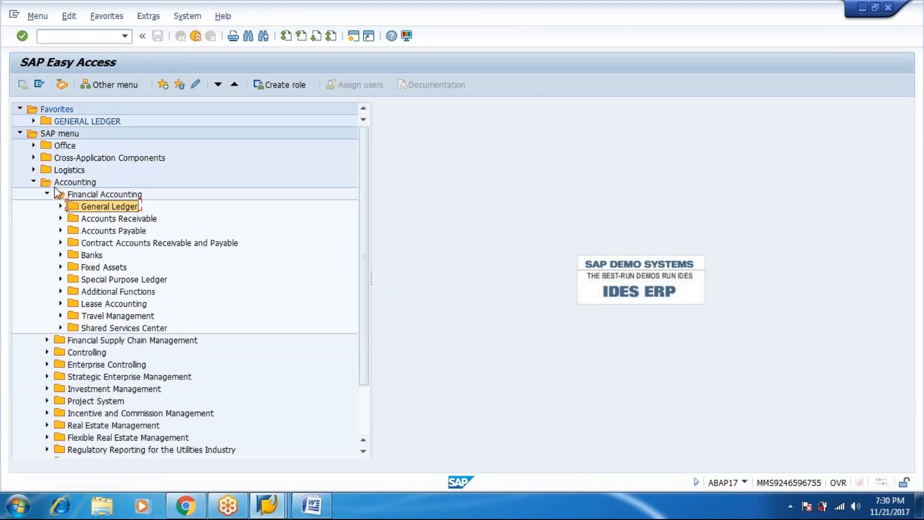
pyautogui.press('Down')
pyautogui.press('Down')
pyautogui.press('Right')
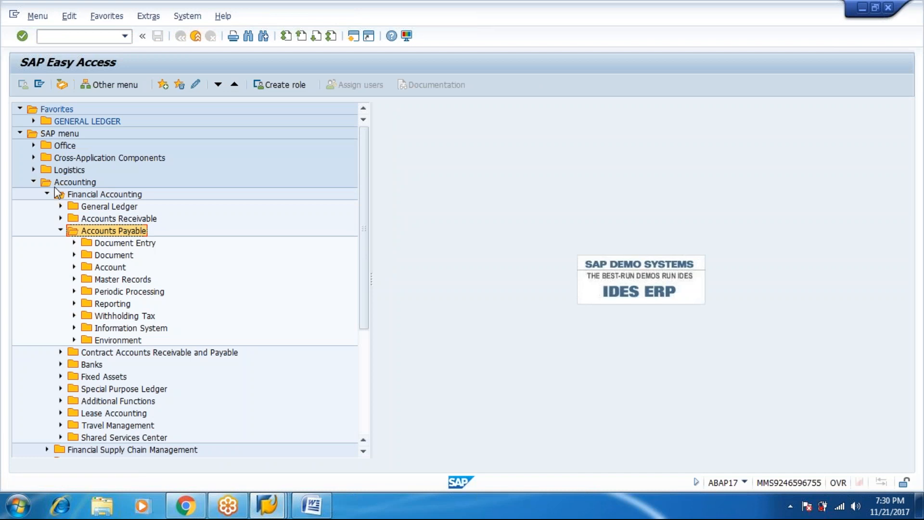
pyautogui.press('Down')
pyautogui.press('Right')
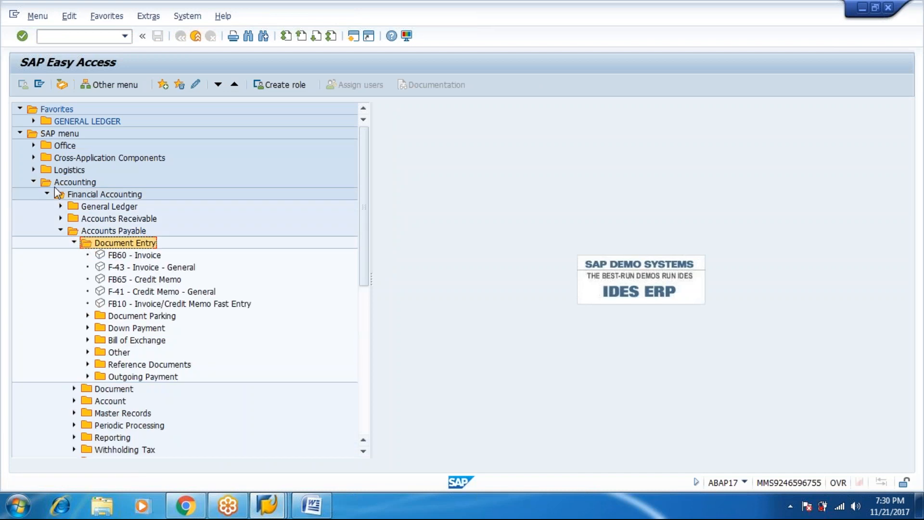
pyautogui.press('Down')
pyautogui.press('Down')
pyautogui.press('Down')
pyautogui.press('Down')
pyautogui.press('Down')
pyautogui.press('Down')
pyautogui.press('Down')
pyautogui.press('Down')
pyautogui.press('Down')
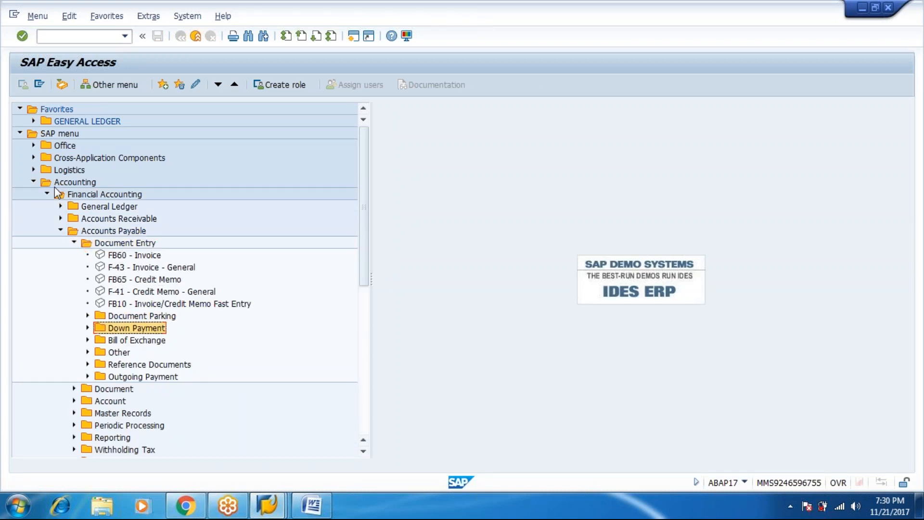
pyautogui.press('Down')
pyautogui.press('Right')
pyautogui.press('Down')
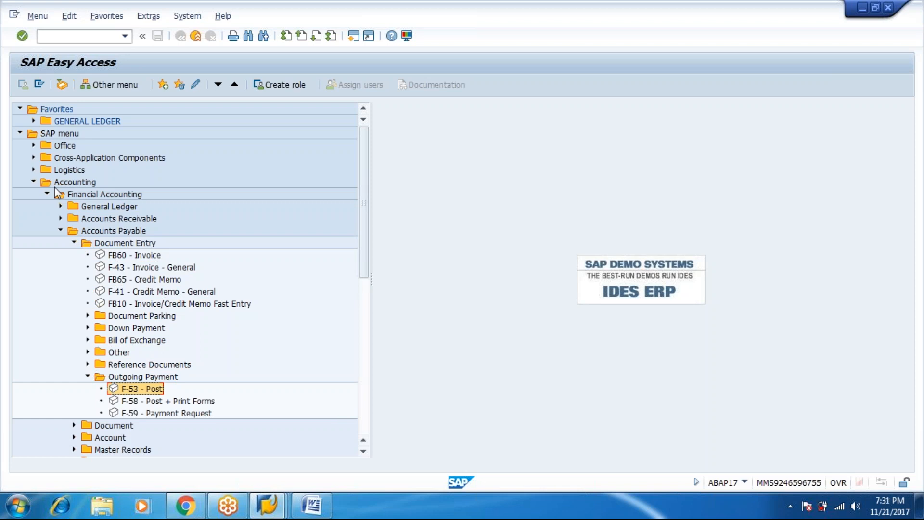
# Step: Launch F-53 and set document and posting dates to 15.11.2017, with type KZ, M123, INR
pyautogui.press('Return')
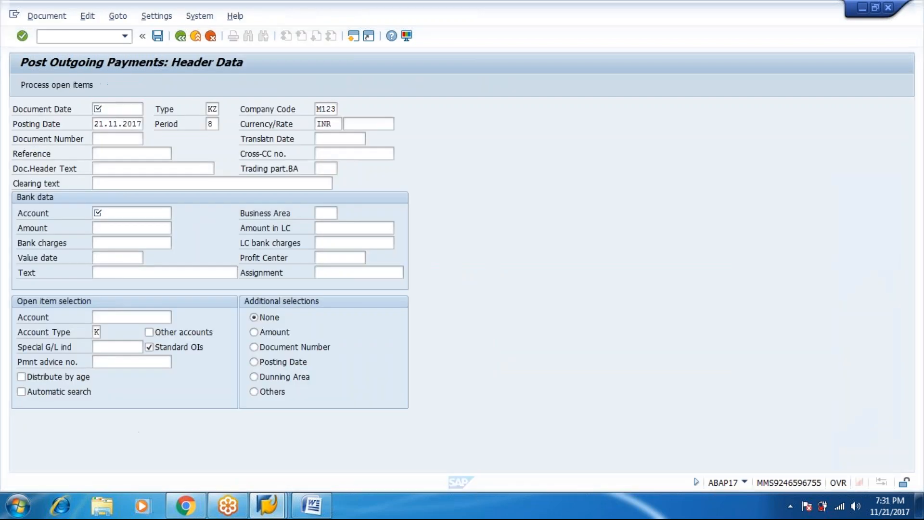
pyautogui.write('15')
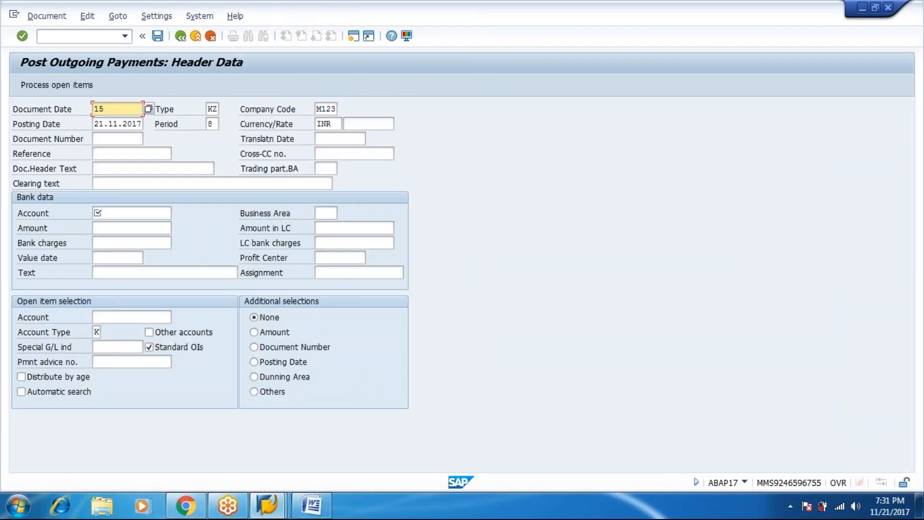
pyautogui.write('.11.2017')
pyautogui.press('Tab')
pyautogui.press('Tab')
pyautogui.press('Tab')
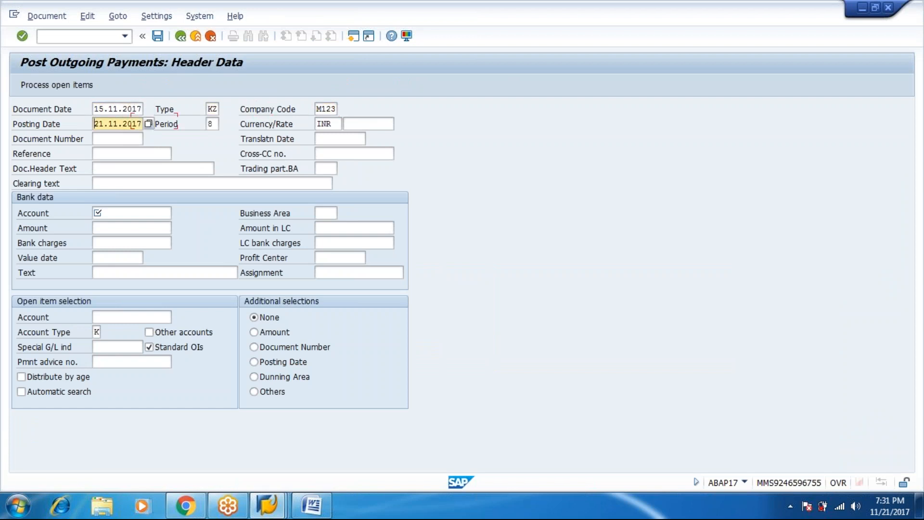
pyautogui.write('15')
pyautogui.press('Tab')
pyautogui.press('Tab')
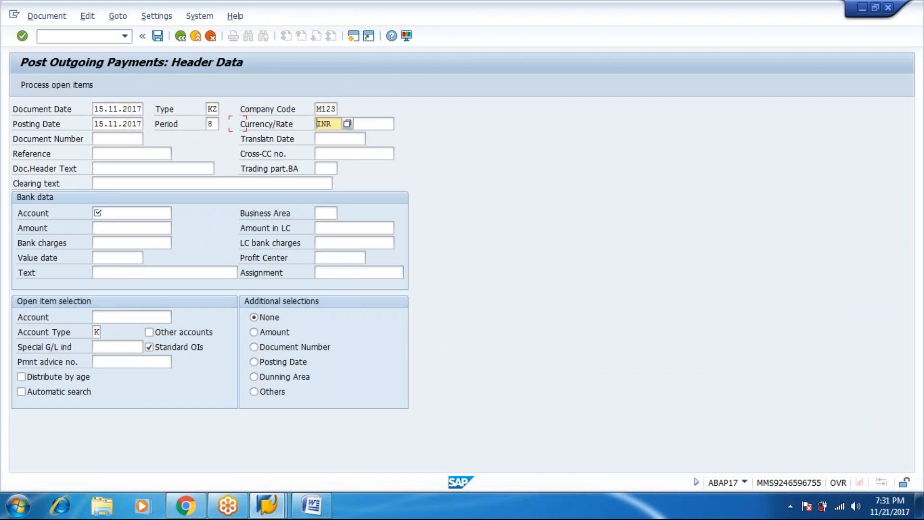
pyautogui.click(139, 213)
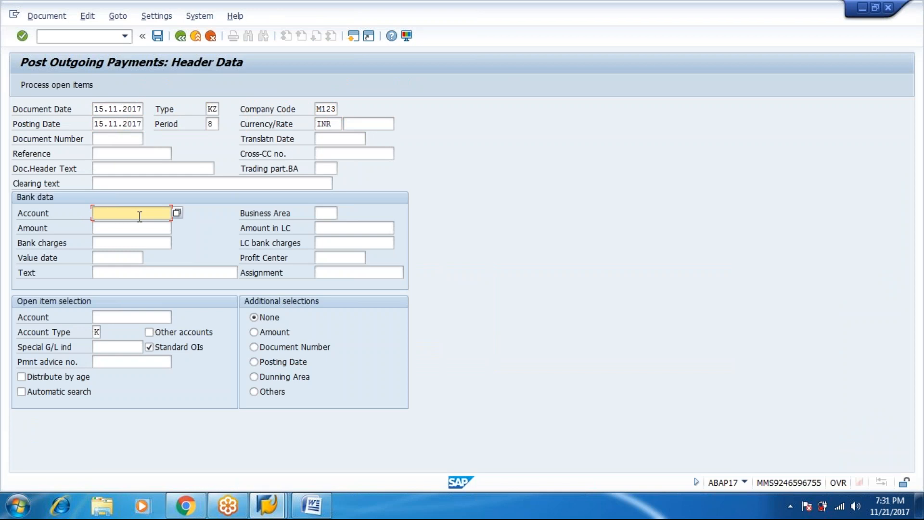
# Step: Set the bank account to 51 ICICI CURRENT ACC from the G/L account search
pyautogui.click(177, 213)
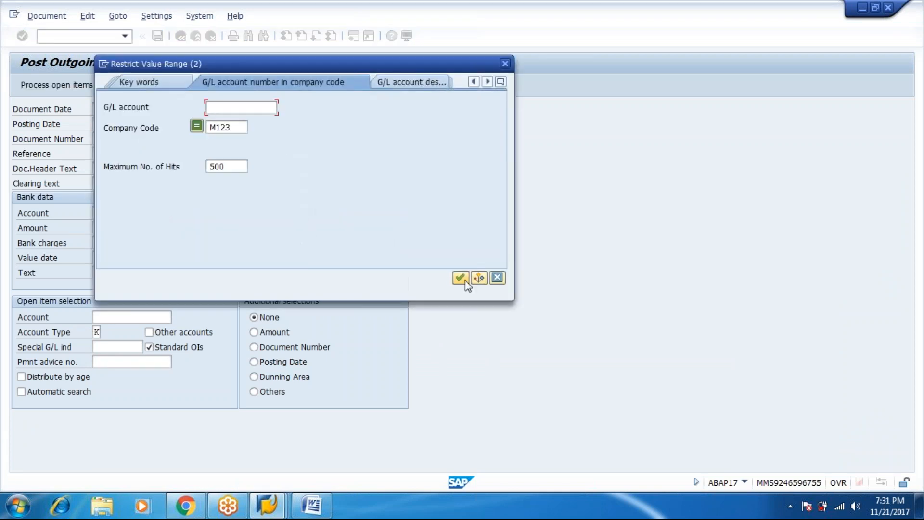
pyautogui.click(464, 280)
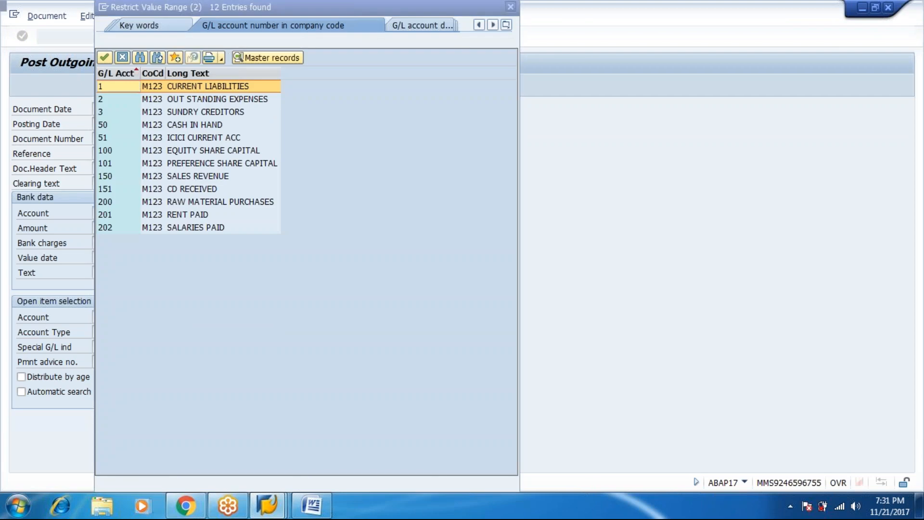
pyautogui.click(202, 138)
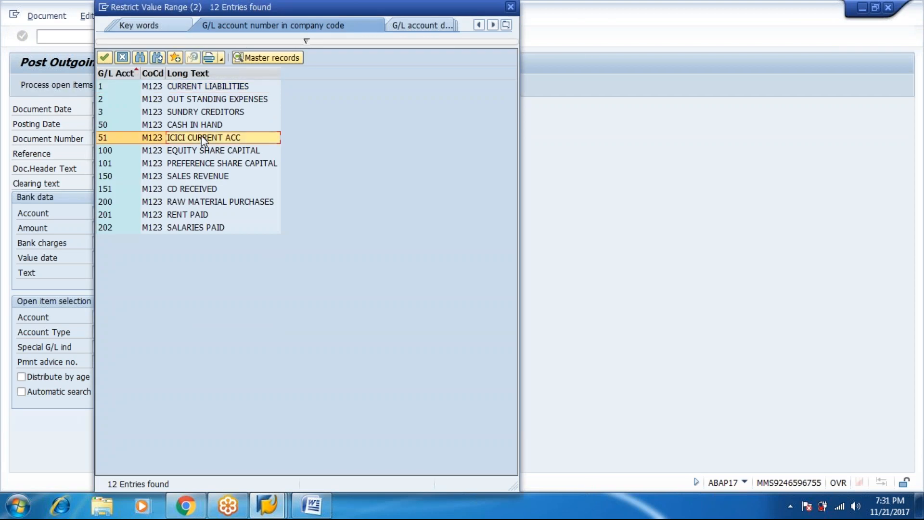
pyautogui.doubleClick(201, 137)
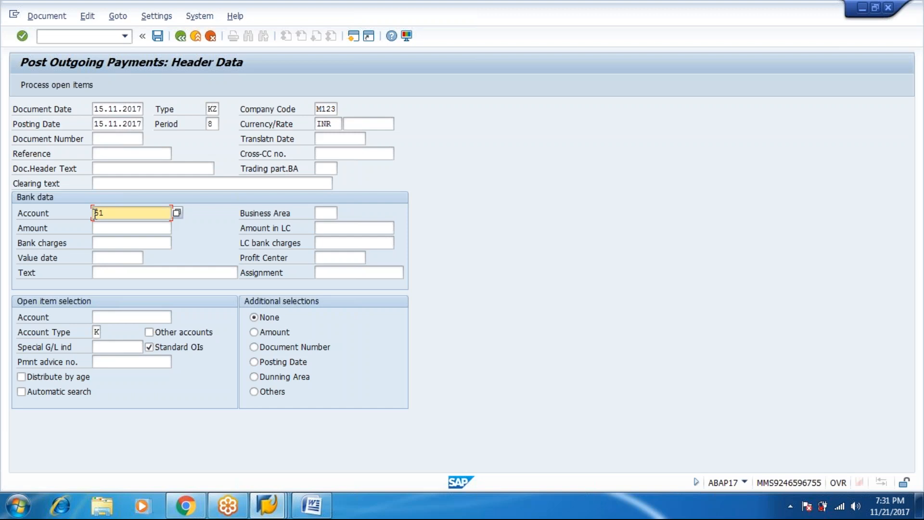
# Step: Enter amount 70000, value date 15.11.2017 and text 'vendor payment--standard'
pyautogui.click(104, 230)
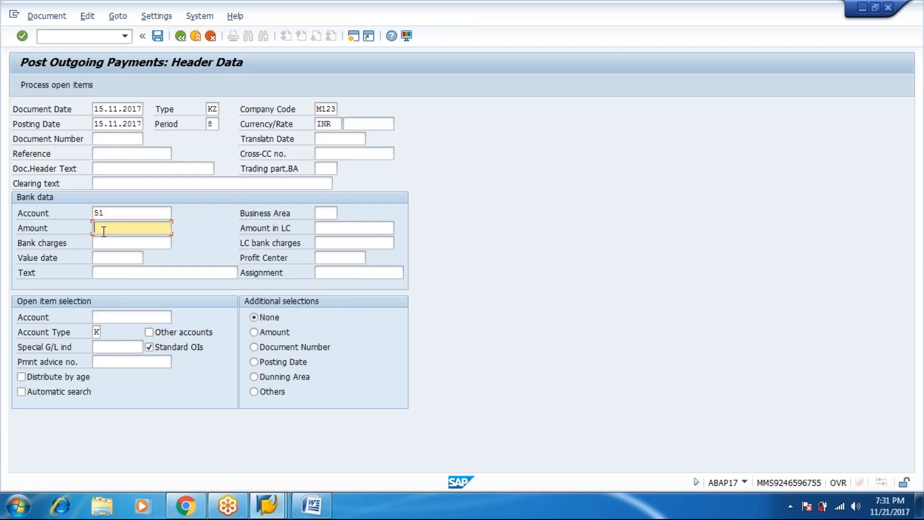
pyautogui.write('70000')
pyautogui.press('Tab')
pyautogui.press('Tab')
pyautogui.press('Tab')
pyautogui.press('Tab')
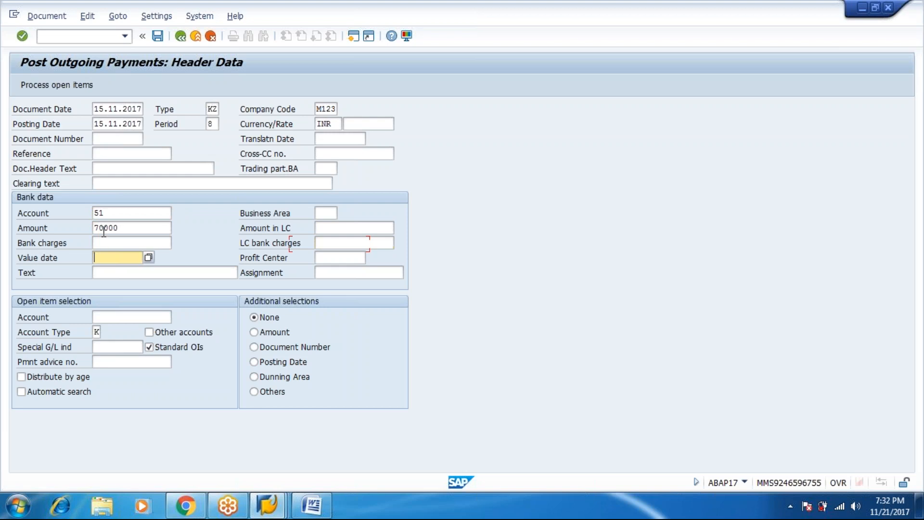
pyautogui.write('15.11.2017')
pyautogui.press('Tab')
pyautogui.press('Tab')
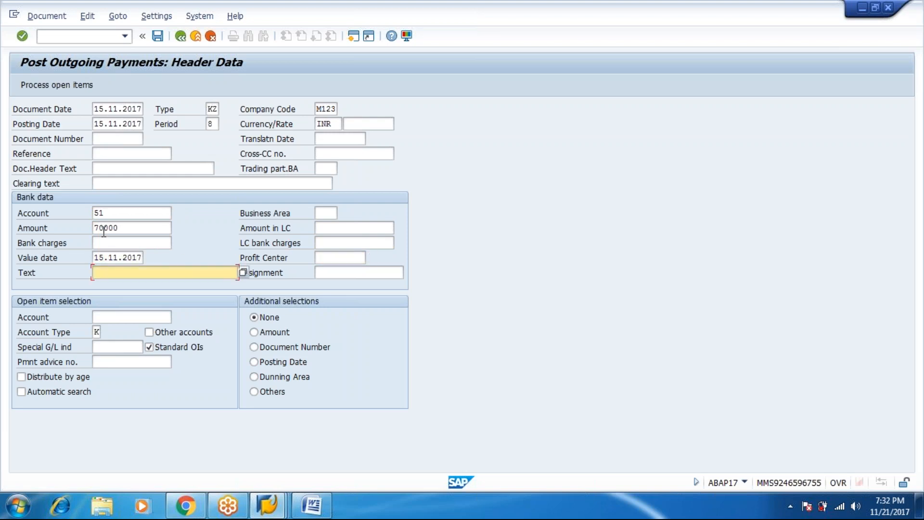
pyautogui.write('vendor payment--standara')
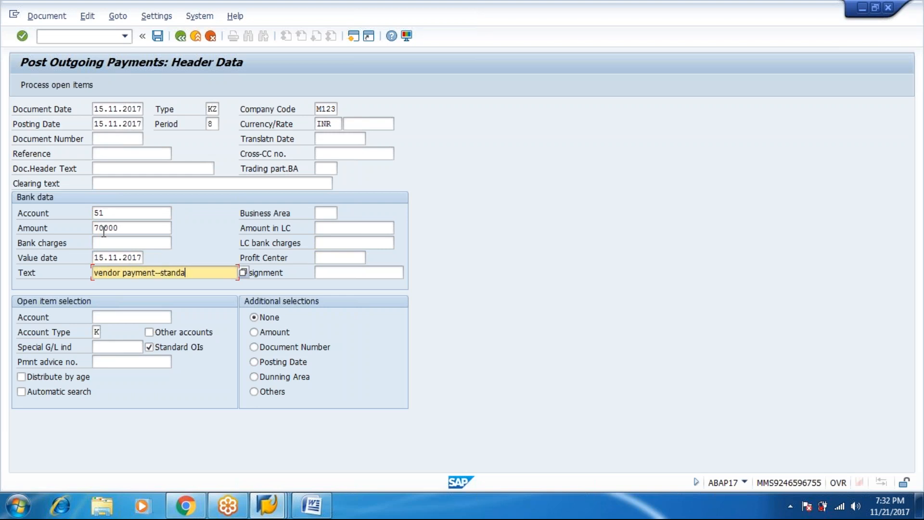
pyautogui.press('Tab')
pyautogui.press('Tab')
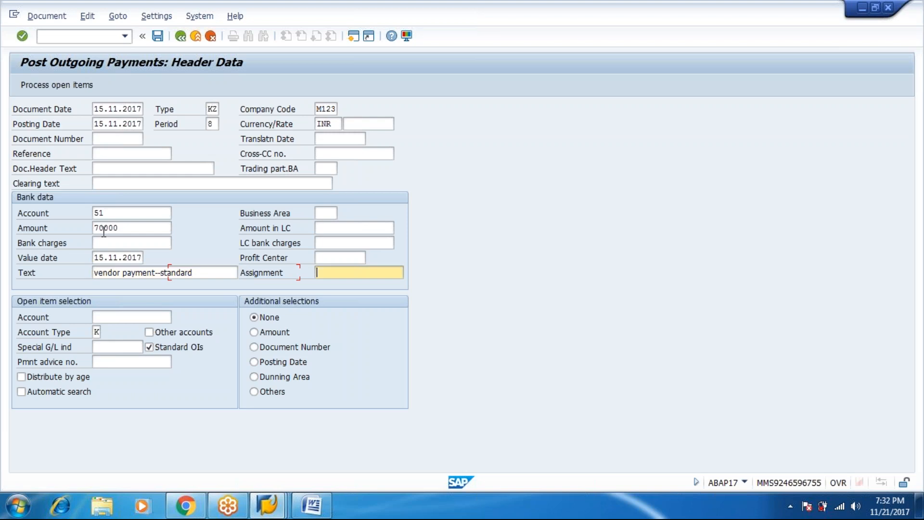
# Step: Look up and select vendor 7000000 RADHA CHEMICALS as the open item account
pyautogui.click(176, 317)
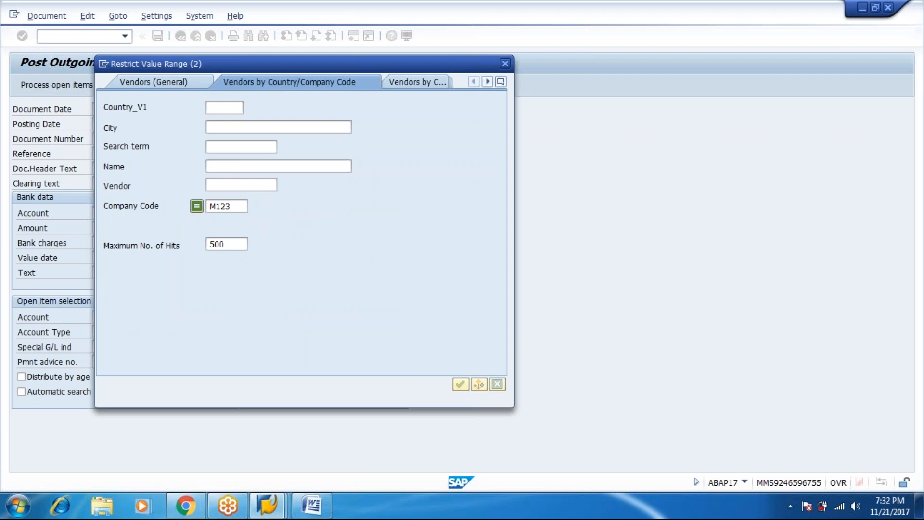
pyautogui.press('Return')
pyautogui.doubleClick(212, 132)
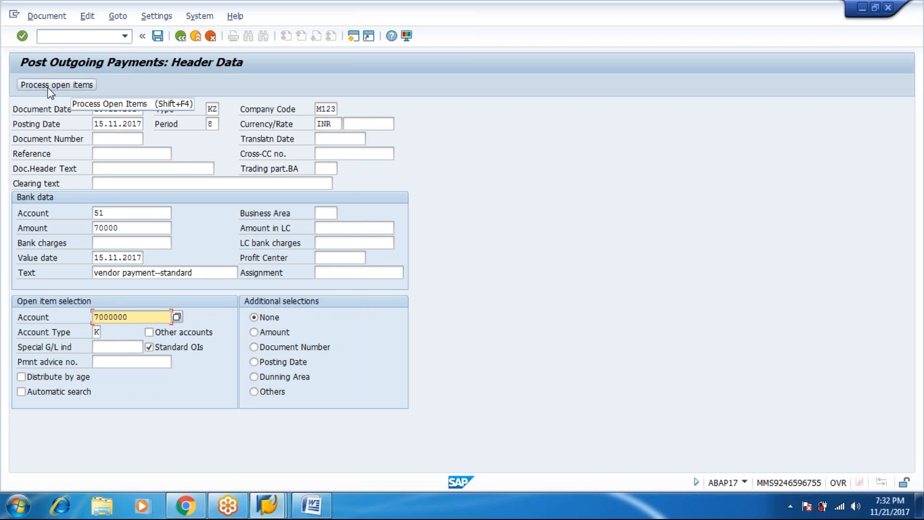
# Step: List RADHA CHEMICALS' four open invoices against the 70,000 payment
pyautogui.click(48, 88)
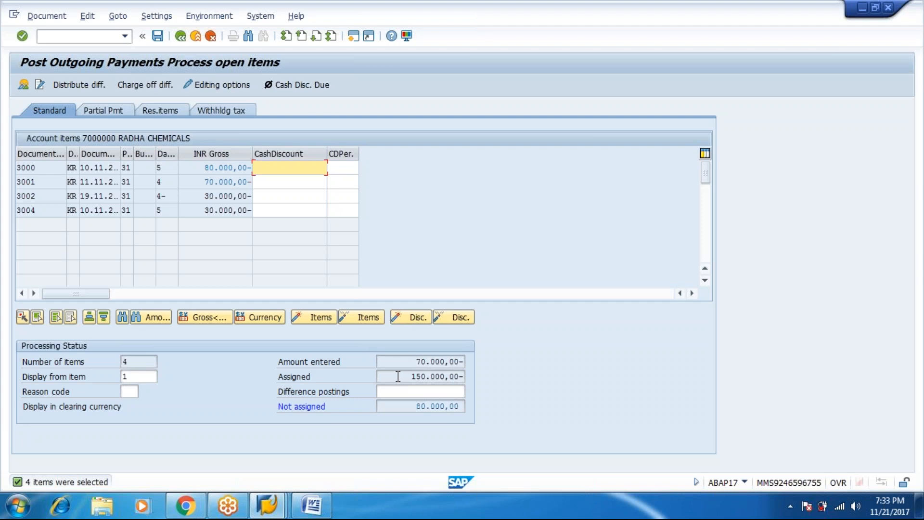
# Step: Deactivate invoices 3000, 3002 and 3004, leaving only 3001's 70,000 assigned with 0,00 unassigned
pyautogui.doubleClick(242, 182)
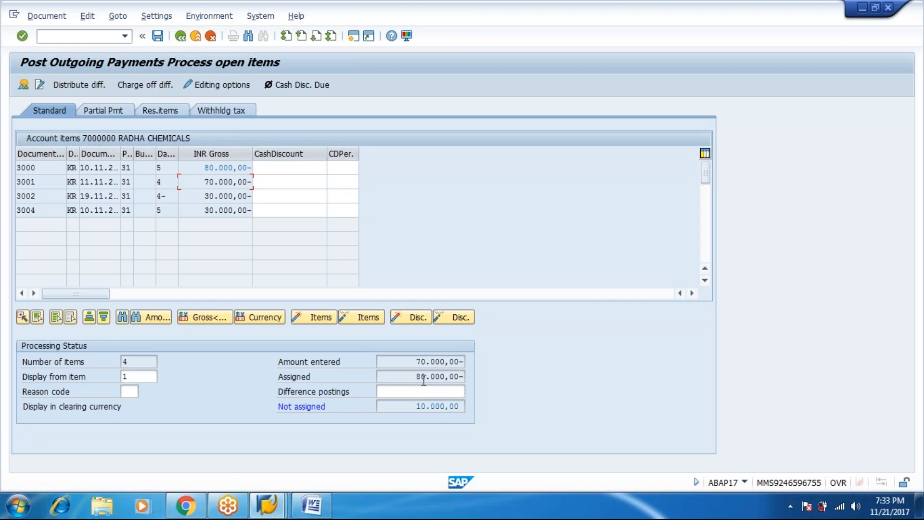
pyautogui.doubleClick(241, 182)
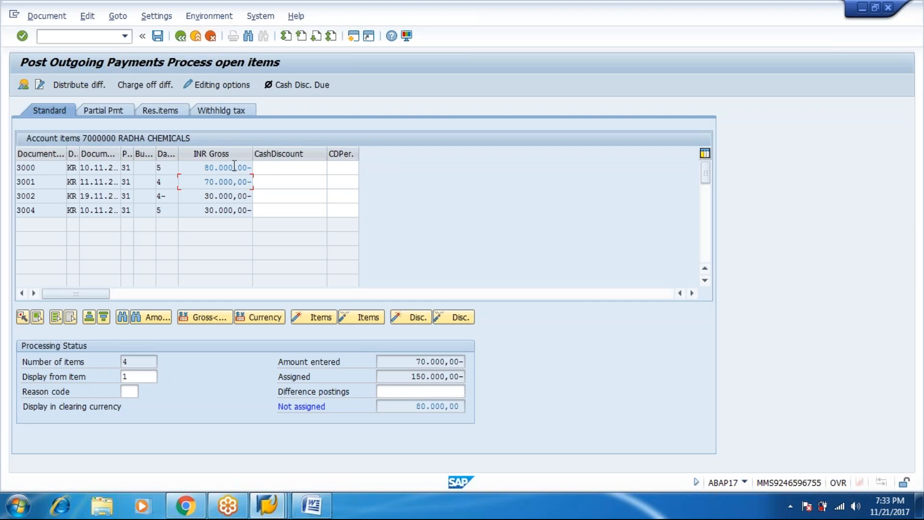
pyautogui.doubleClick(231, 196)
pyautogui.doubleClick(231, 210)
pyautogui.click(219, 168)
pyautogui.doubleClick(219, 169)
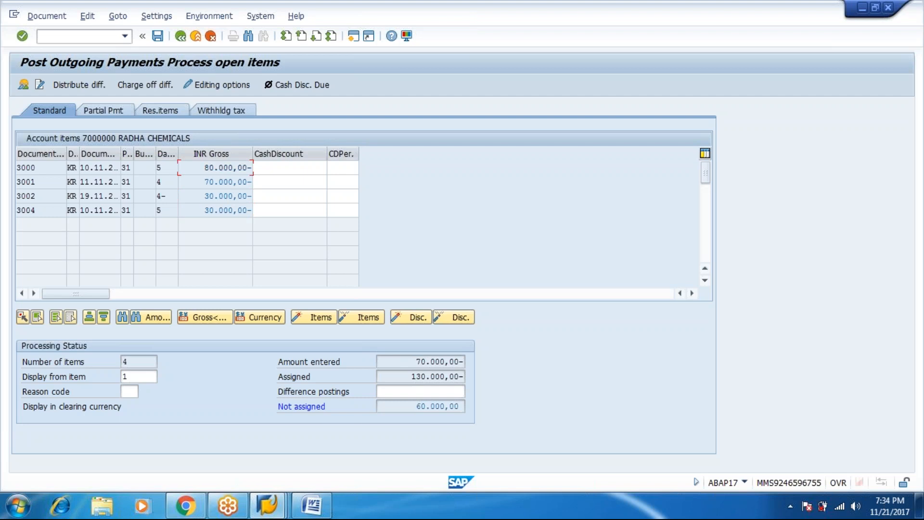
pyautogui.doubleClick(219, 195)
pyautogui.doubleClick(216, 210)
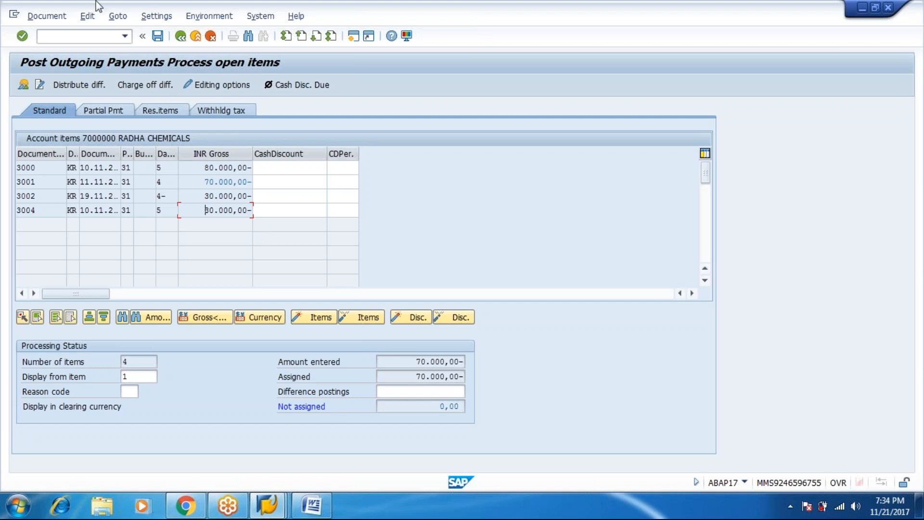
# Step: Simulate the document to check bank 51 credited and the vendor debited 70,000
pyautogui.click(54, 16)
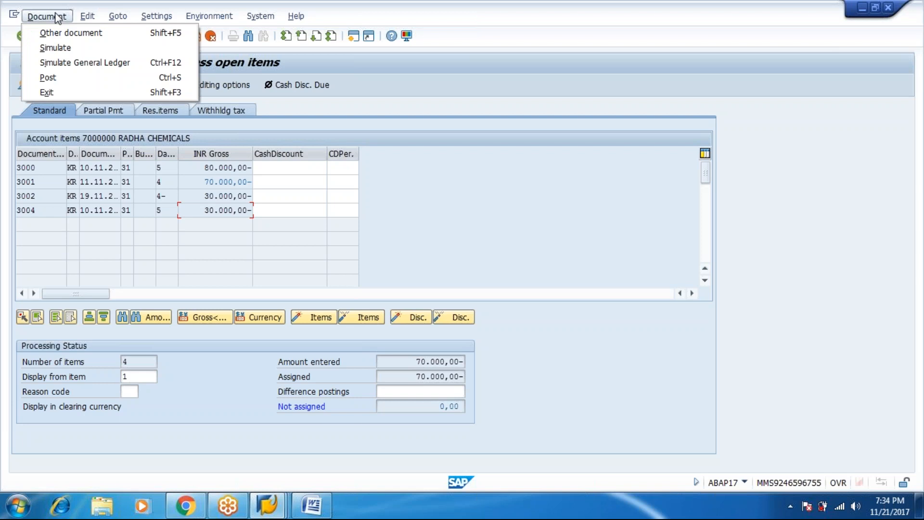
pyautogui.click(56, 47)
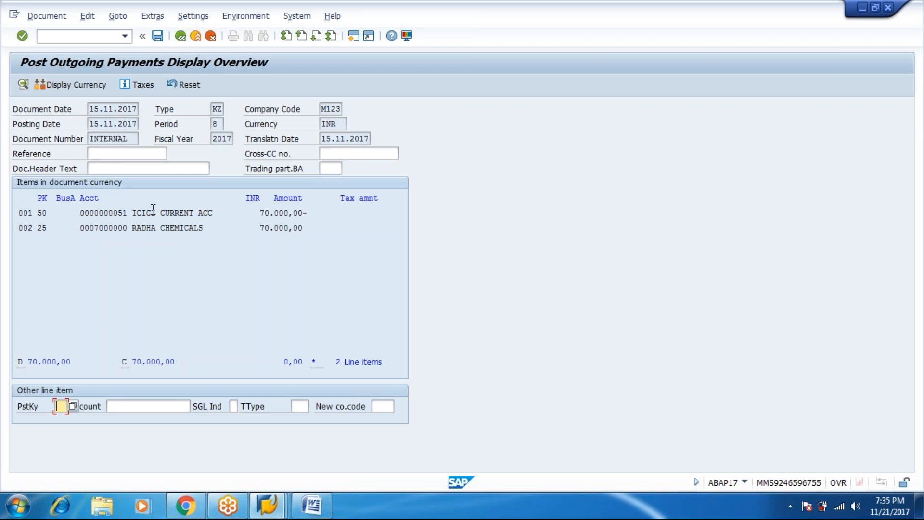
# Step: Post the outgoing payment as document 4000 in company code M123
pyautogui.click(158, 36)
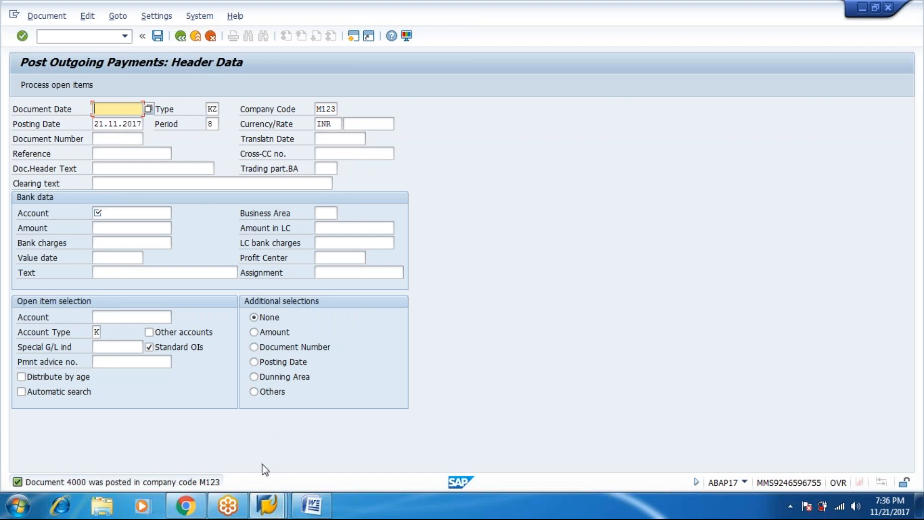
# Step: Re-run RADHA CHEMICALS' line items for all items, showing 3001 cleared by 4000 and 140,000 open
pyautogui.moveTo(264, 504)
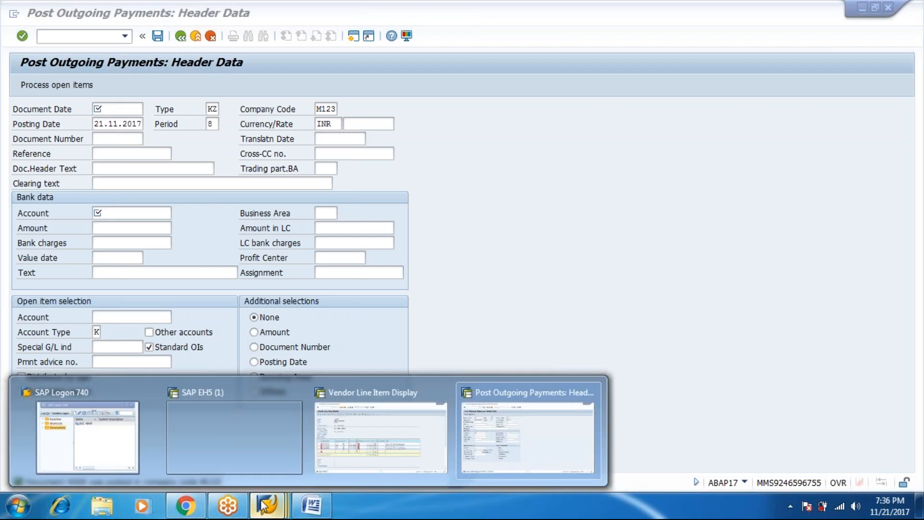
pyautogui.click(374, 430)
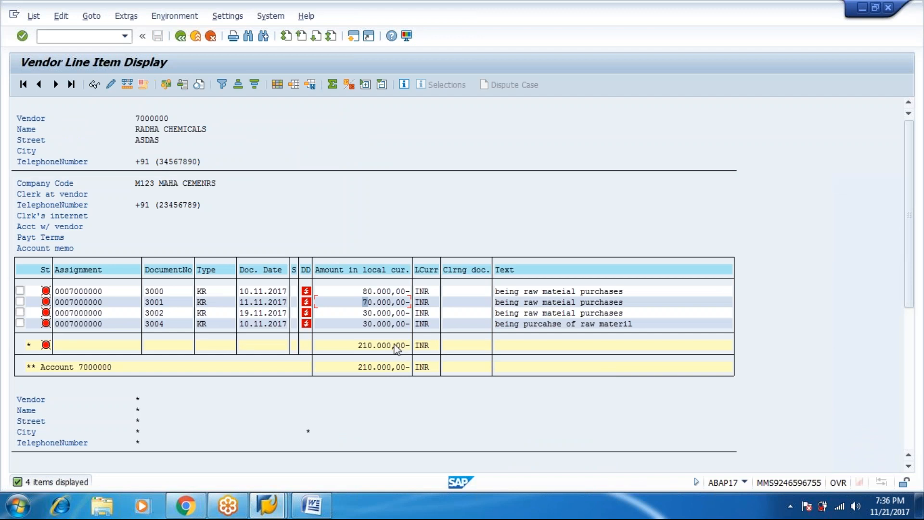
pyautogui.click(181, 36)
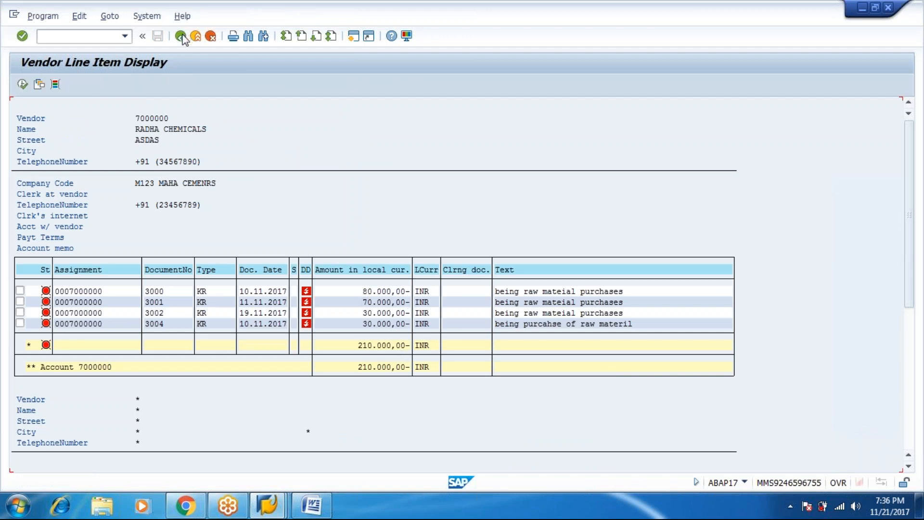
pyautogui.click(22, 84)
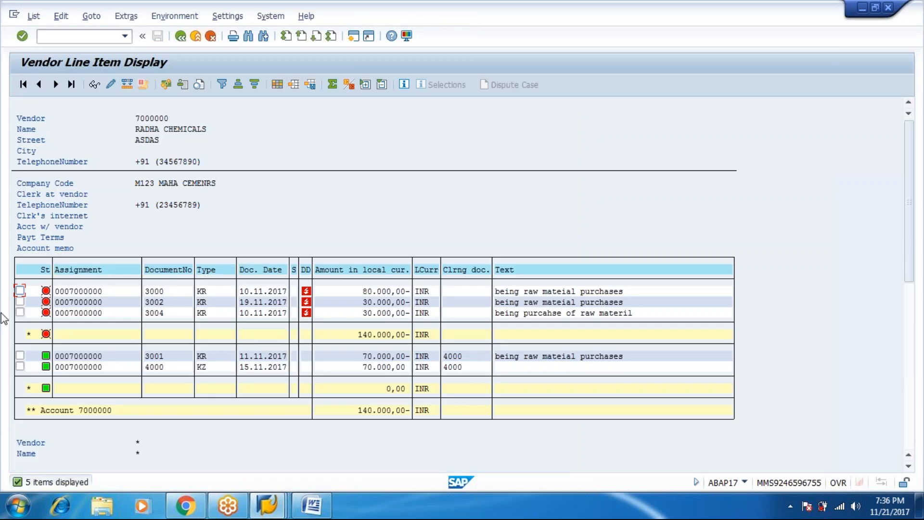
pyautogui.moveTo(48, 373)
# Step: Review payment 4000's cleared line item, then bring up the open SAP window previews
pyautogui.click(200, 367)
pyautogui.click(275, 499)
pyautogui.click(362, 451)
pyautogui.click(266, 503)
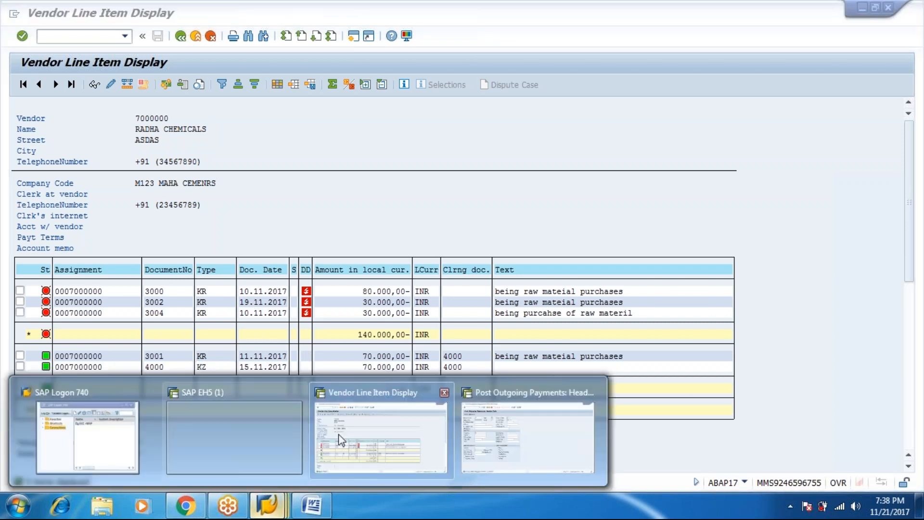
# Step: In the new payment header, set document and posting dates to 15.11.2017
pyautogui.click(492, 426)
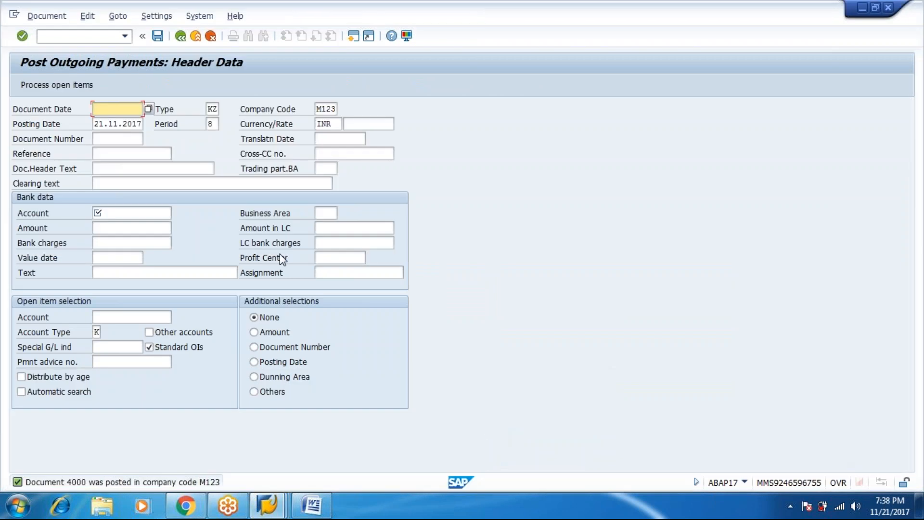
pyautogui.write('15')
pyautogui.press('Down')
pyautogui.press('Return')
pyautogui.press('Tab')
pyautogui.press('Tab')
pyautogui.write('`')
pyautogui.press('Tab')
pyautogui.press('Tab')
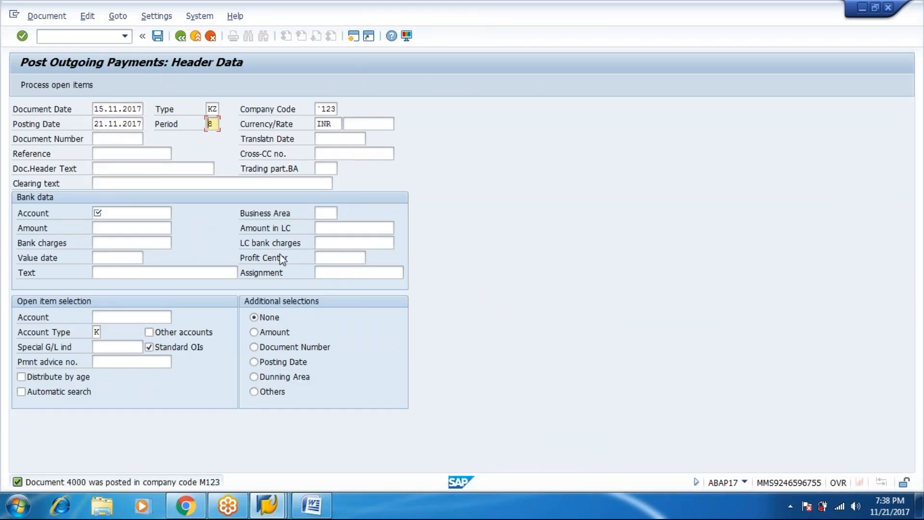
pyautogui.hotkey('shift', 'Tab')
pyautogui.write('15')
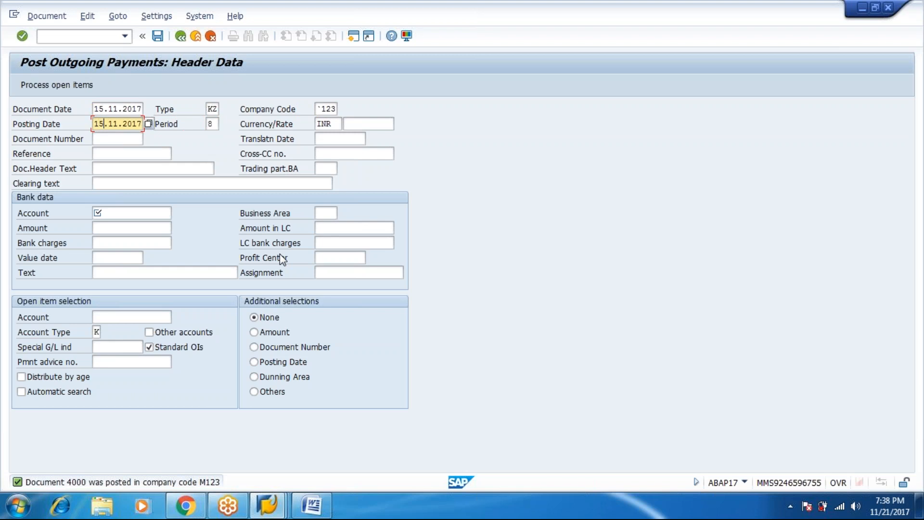
pyautogui.press('Tab')
pyautogui.press('Tab')
pyautogui.press('Tab')
pyautogui.press('Tab')
pyautogui.press('Tab')
pyautogui.press('Tab')
pyautogui.press('Tab')
pyautogui.press('Tab')
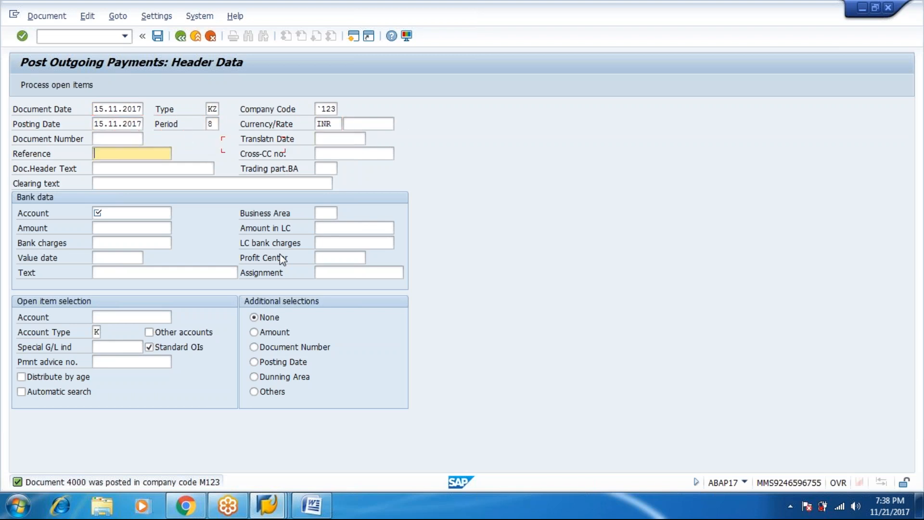
pyautogui.press('Tab')
pyautogui.press('Tab')
pyautogui.press('Tab')
pyautogui.press('Tab')
pyautogui.press('Tab')
pyautogui.press('Tab')
pyautogui.press('Tab')
pyautogui.press('Tab')
pyautogui.press('Tab')
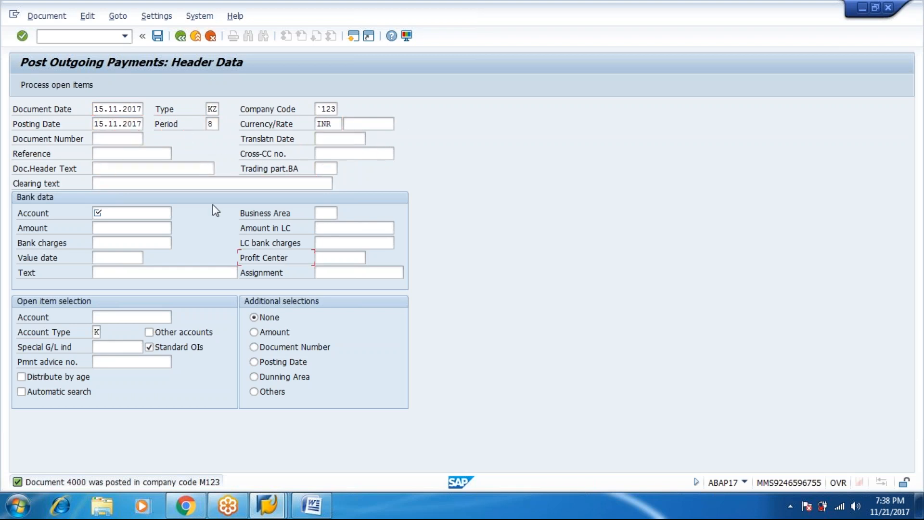
pyautogui.hotkey('shift', 'Tab')
pyautogui.hotkey('shift', 'Tab')
pyautogui.hotkey('shift', 'Tab')
pyautogui.hotkey('shift', 'Tab')
pyautogui.hotkey('shift', 'Tab')
pyautogui.hotkey('shift', 'Tab')
# Step: Set the bank account to G/L 51 ICICI CURRENT ACC, searched within company code M123
pyautogui.click(177, 212)
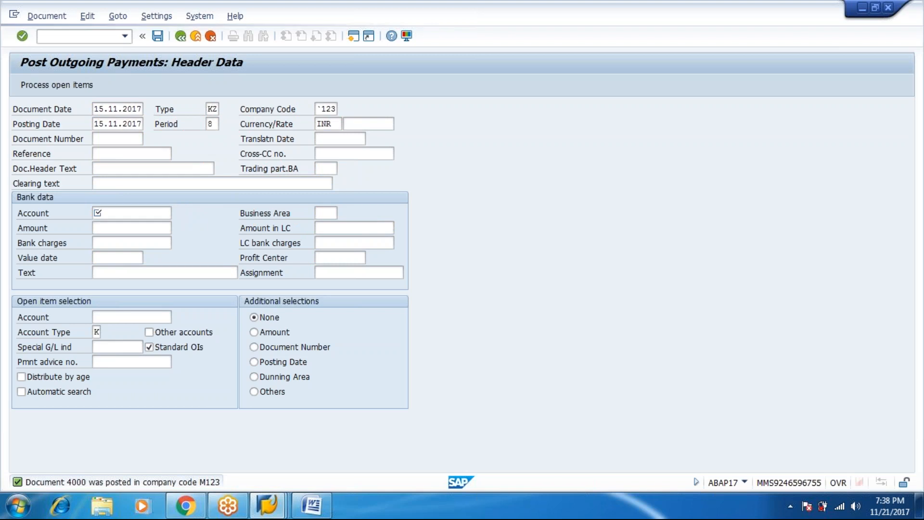
pyautogui.press('Tab')
pyautogui.write('m123')
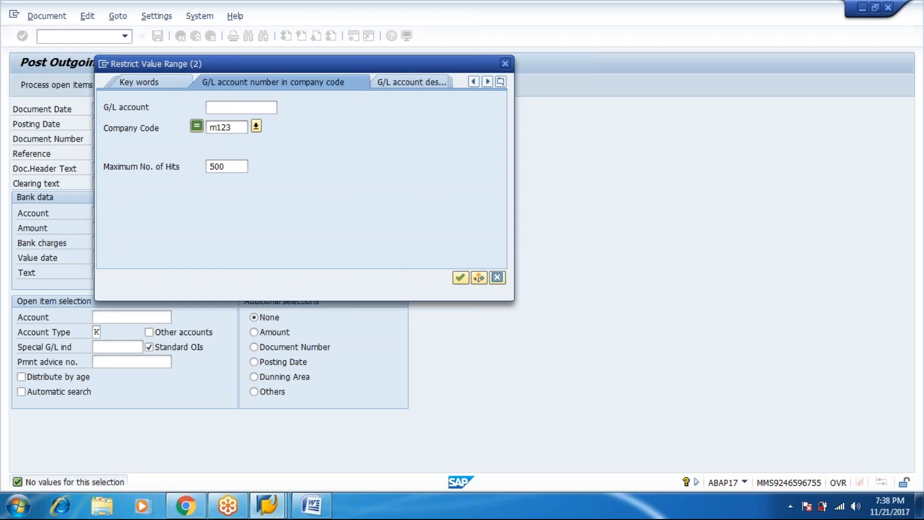
pyautogui.press('Return')
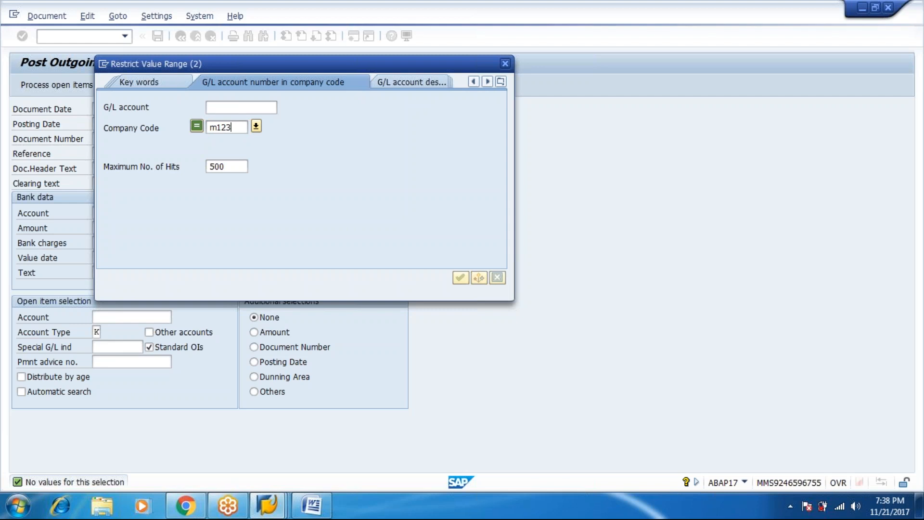
pyautogui.press('Down')
pyautogui.press('Down')
pyautogui.press('Down')
pyautogui.press('Down')
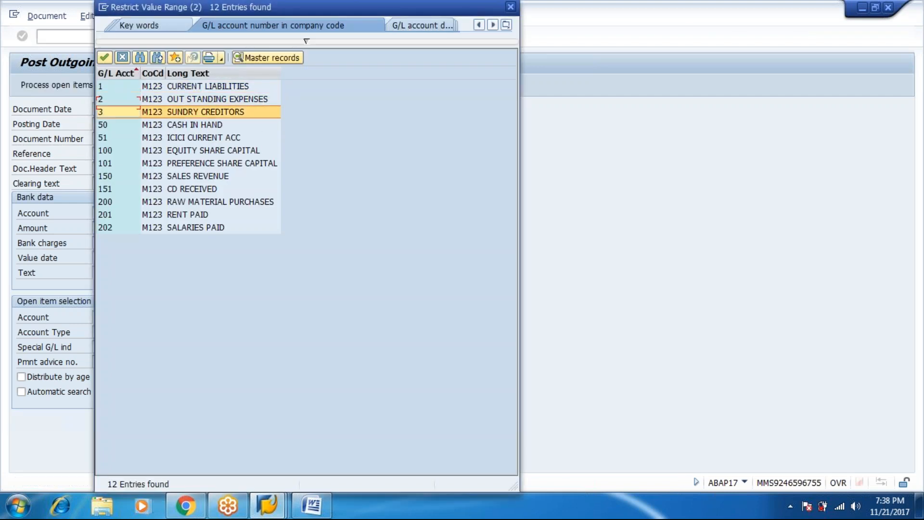
pyautogui.press('Return')
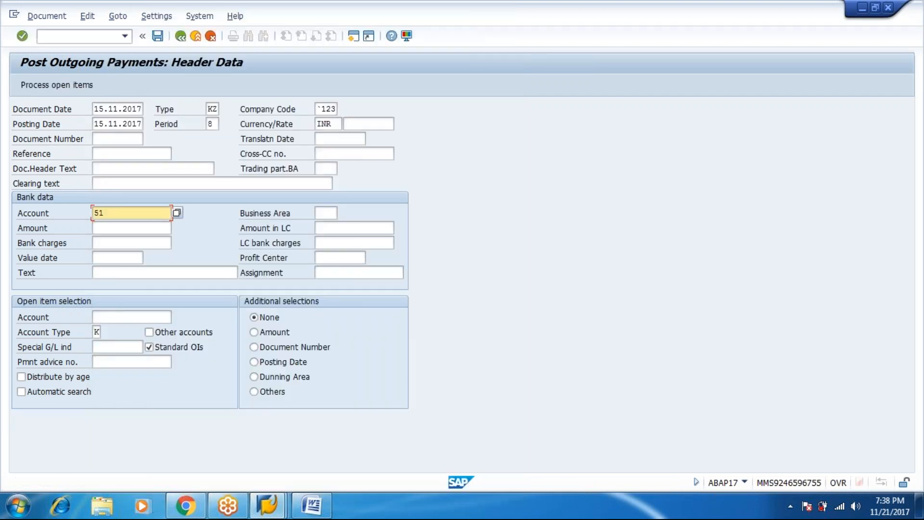
pyautogui.press('Tab')
pyautogui.press('Tab')
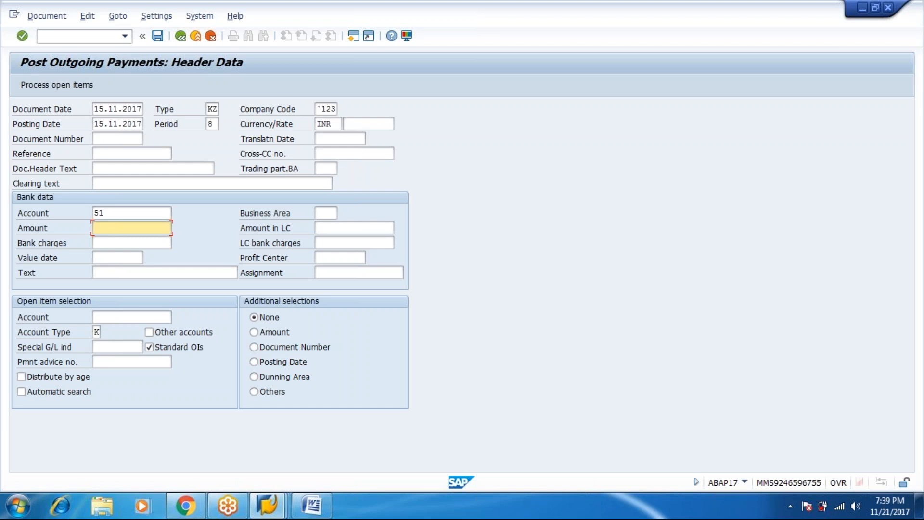
# Step: Enter amount 40000 with value date 15.11.2017
pyautogui.write('4')
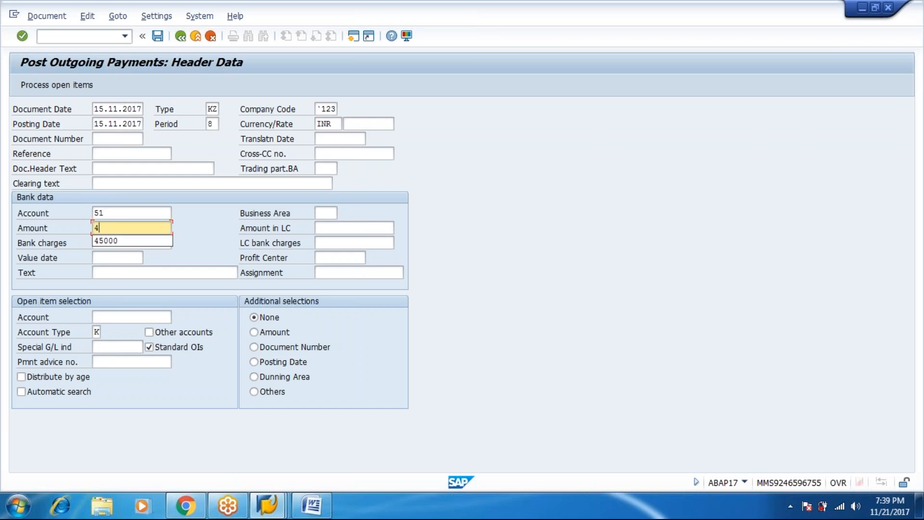
pyautogui.write('0000')
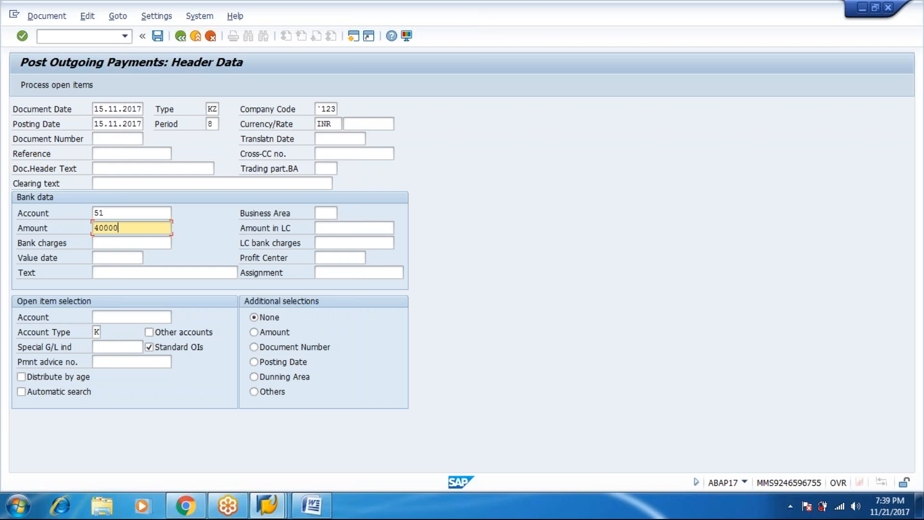
pyautogui.press('Tab')
pyautogui.press('Tab')
pyautogui.press('Tab')
pyautogui.press('Tab')
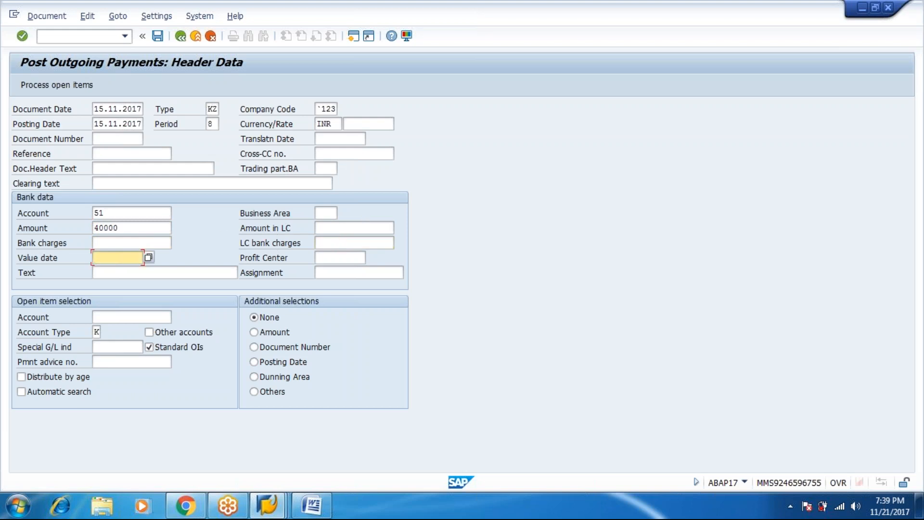
pyautogui.write('15.11.')
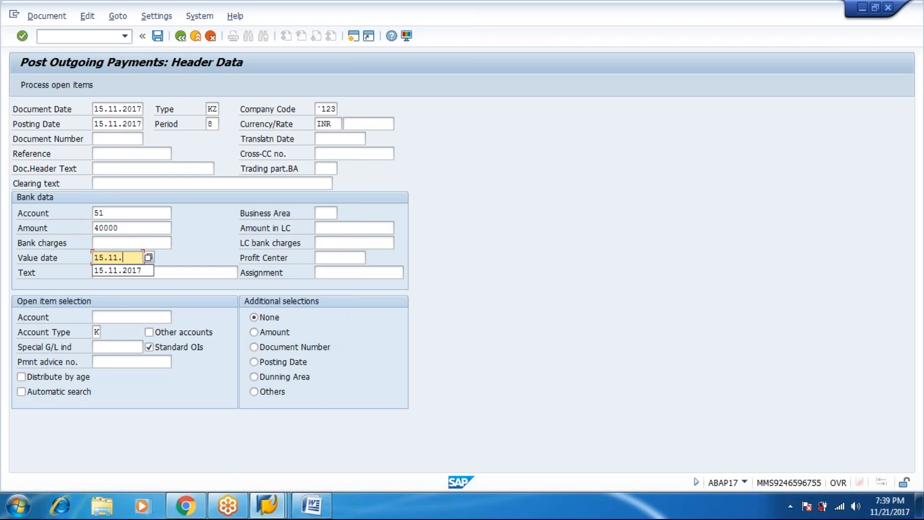
pyautogui.press('Down')
pyautogui.press('Return')
pyautogui.press('Tab')
pyautogui.press('Tab')
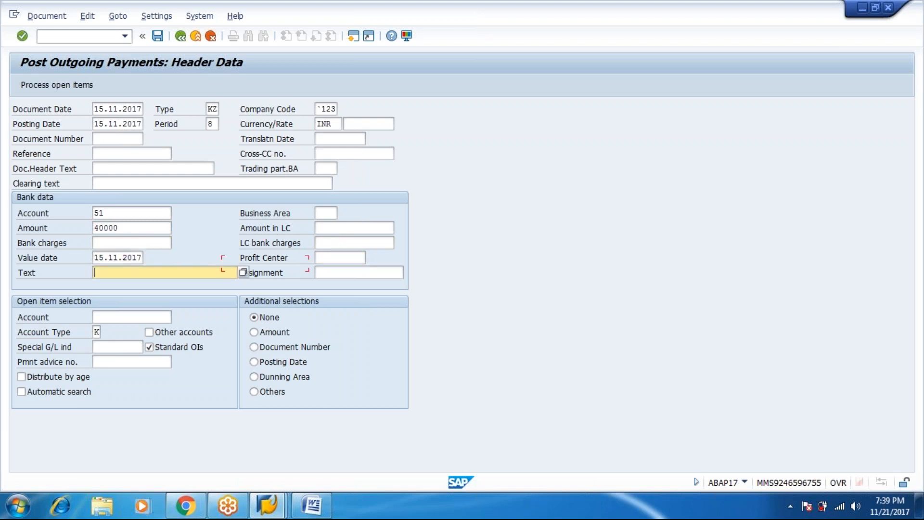
# Step: Set the payment text to 'vendor payment--Partial'
pyautogui.write('vendor')
pyautogui.press('Down')
pyautogui.press('Return')
pyautogui.press('BackSpace')
pyautogui.press('BackSpace')
pyautogui.press('BackSpace')
pyautogui.press('BackSpace')
pyautogui.press('BackSpace')
pyautogui.press('BackSpace')
pyautogui.press('BackSpace')
pyautogui.press('BackSpace')
pyautogui.write('Partial')
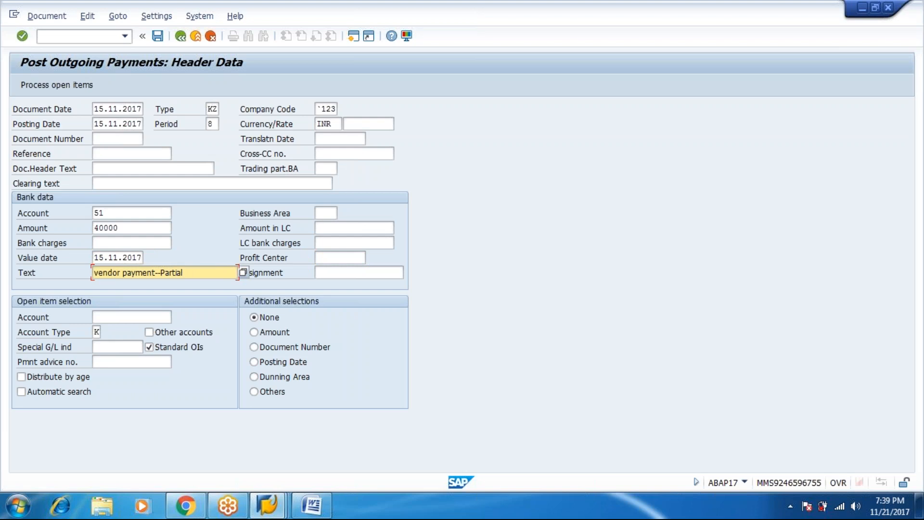
pyautogui.click(133, 313)
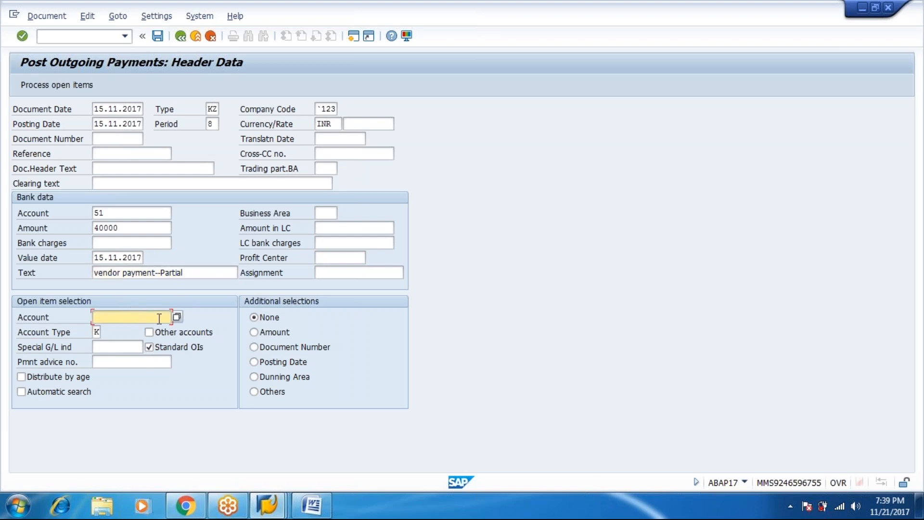
# Step: Select vendor RADHA CHEMICALS from a vendor search restricted to company code M123
pyautogui.press('F4')
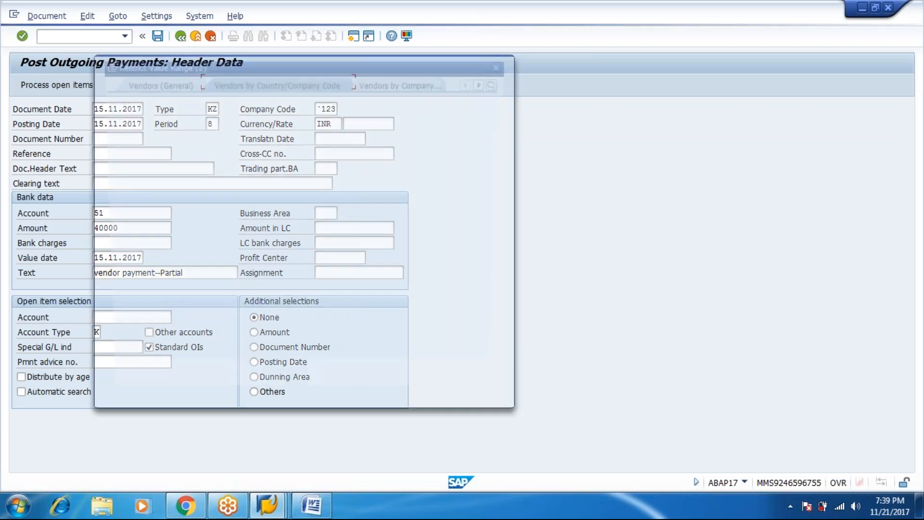
pyautogui.press('Return')
pyautogui.press('Tab')
pyautogui.press('Tab')
pyautogui.press('Tab')
pyautogui.press('Tab')
pyautogui.press('Tab')
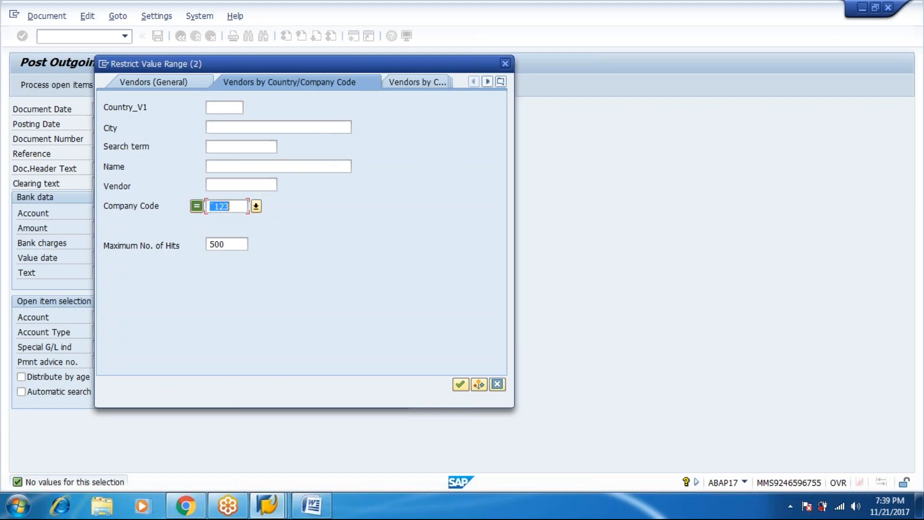
pyautogui.write('M123')
pyautogui.press('Return')
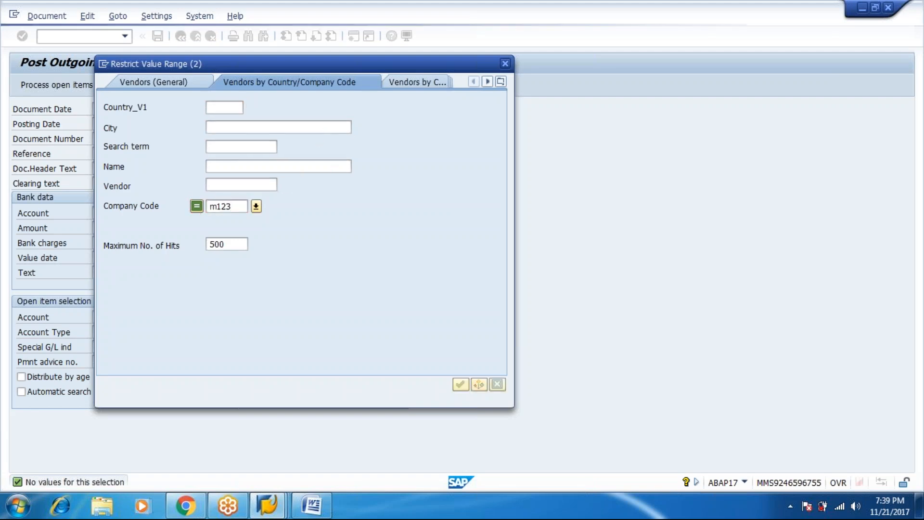
pyautogui.press('Down')
pyautogui.press('Return')
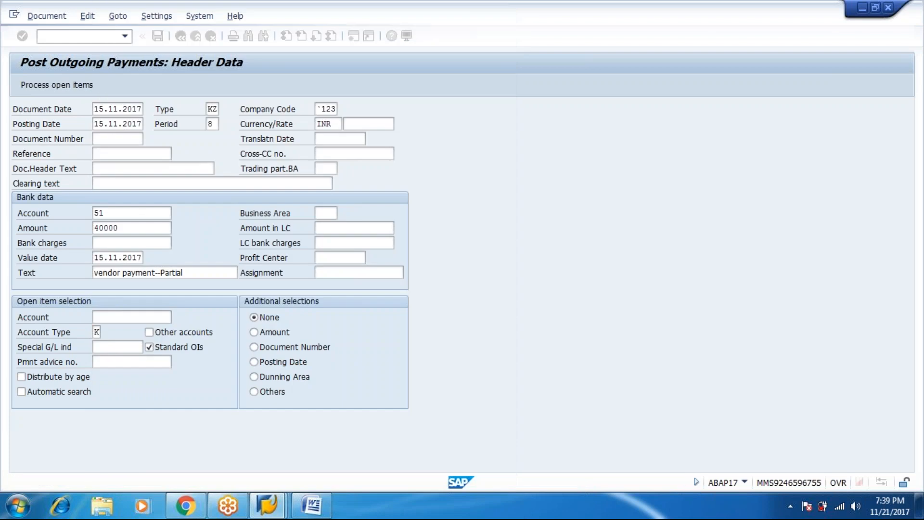
# Step: Correct the header company code to m123 and list the vendor's three open invoices
pyautogui.click(316, 108)
pyautogui.write('m')
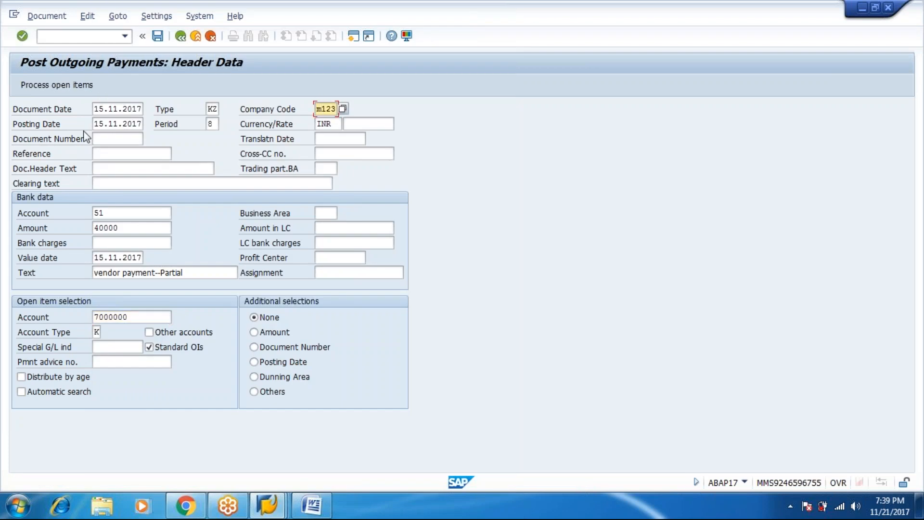
pyautogui.click(60, 87)
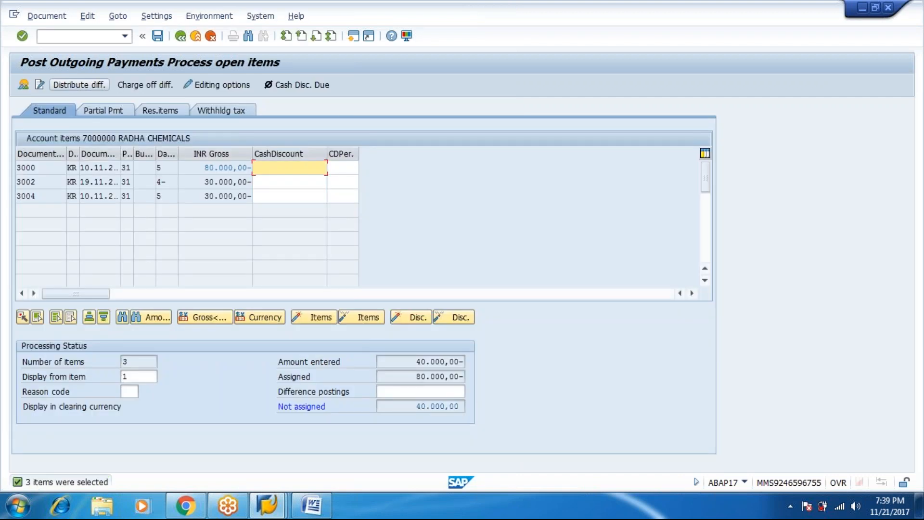
# Step: Open the Partial Pmt tab, where invoice 3000 shows 80.000,00- and 40.000,00 is unassigned
pyautogui.click(103, 113)
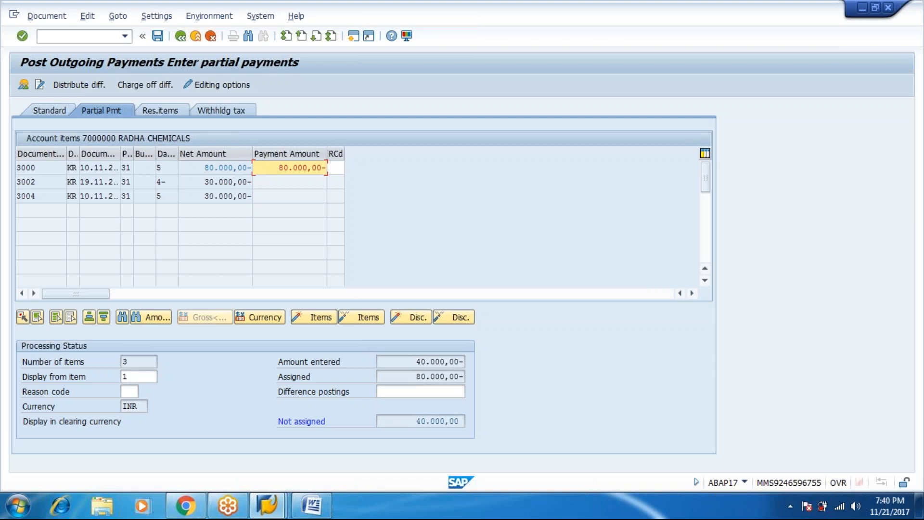
# Step: Set item 3000's partial payment to 40.000,00 so nothing is unassigned, then post it as document 4001
pyautogui.doubleClick(273, 169)
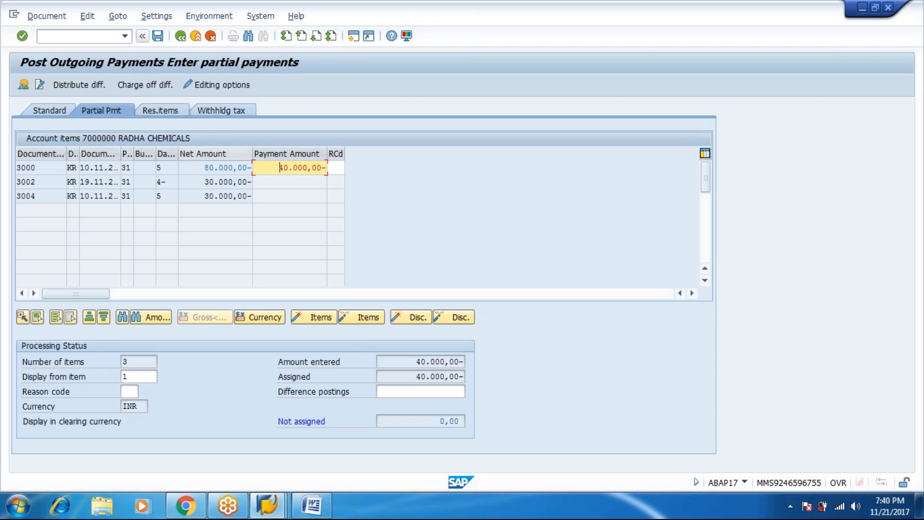
pyautogui.click(52, 18)
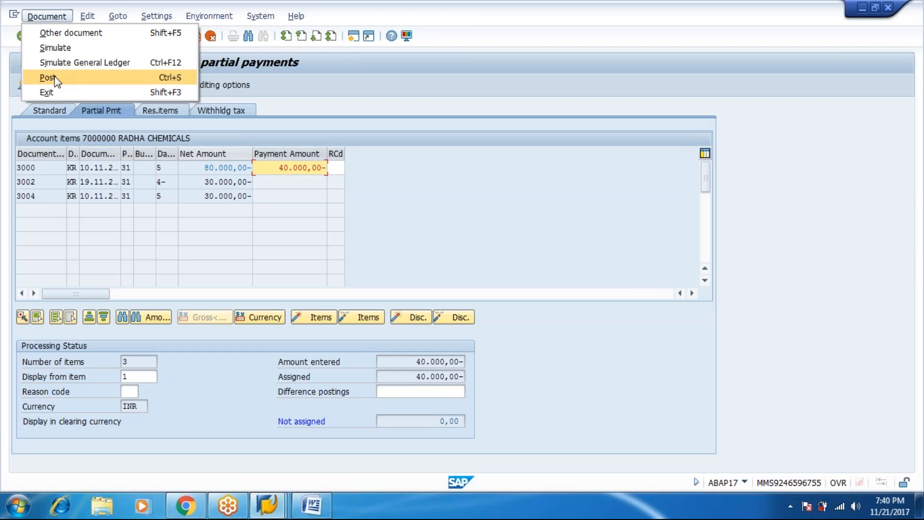
pyautogui.click(268, 191)
pyautogui.write('8')
pyautogui.press('Return')
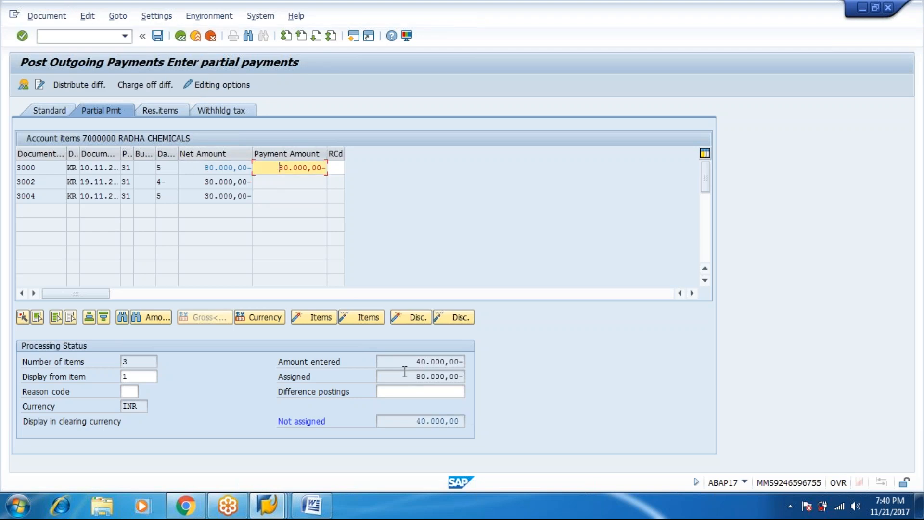
pyautogui.doubleClick(405, 376)
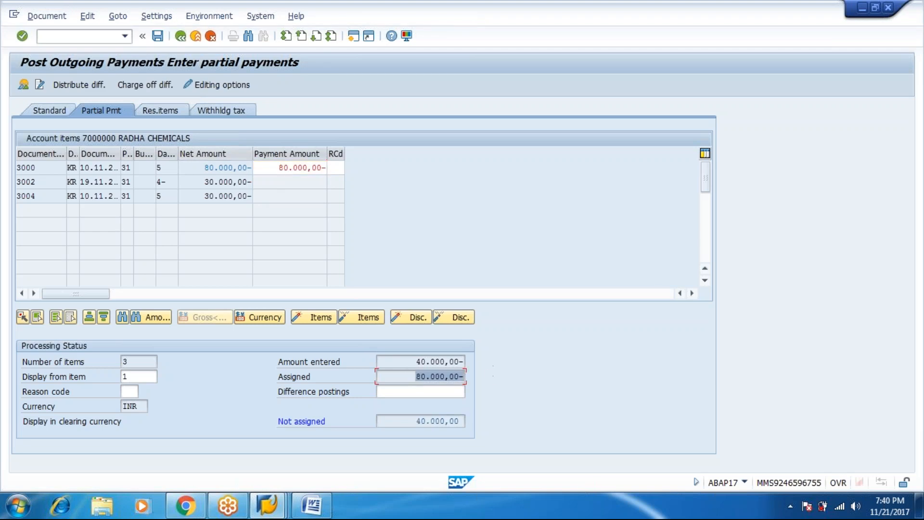
pyautogui.moveTo(403, 361); pyautogui.dragTo(466, 362)
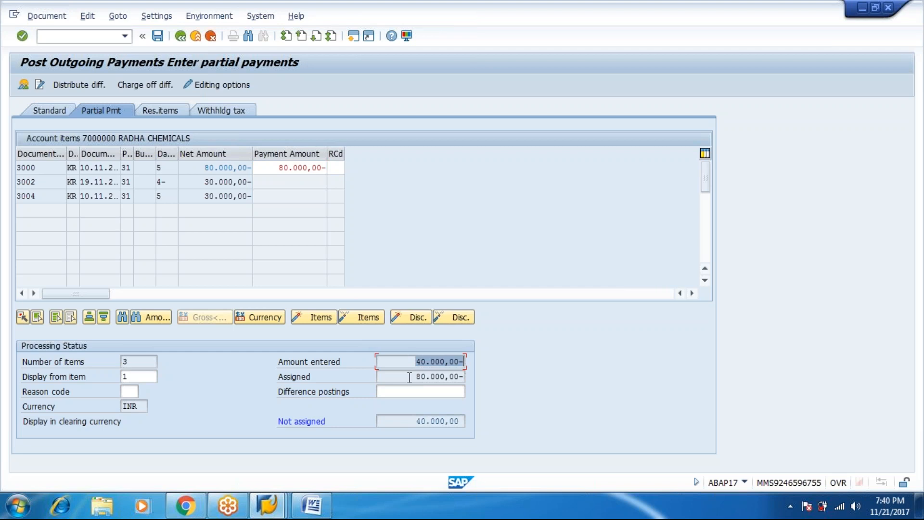
pyautogui.doubleClick(274, 168)
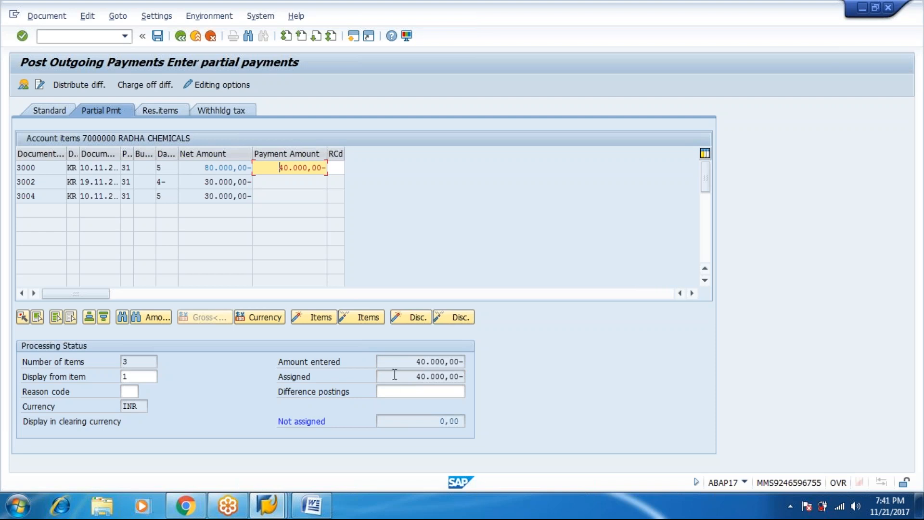
pyautogui.click(42, 21)
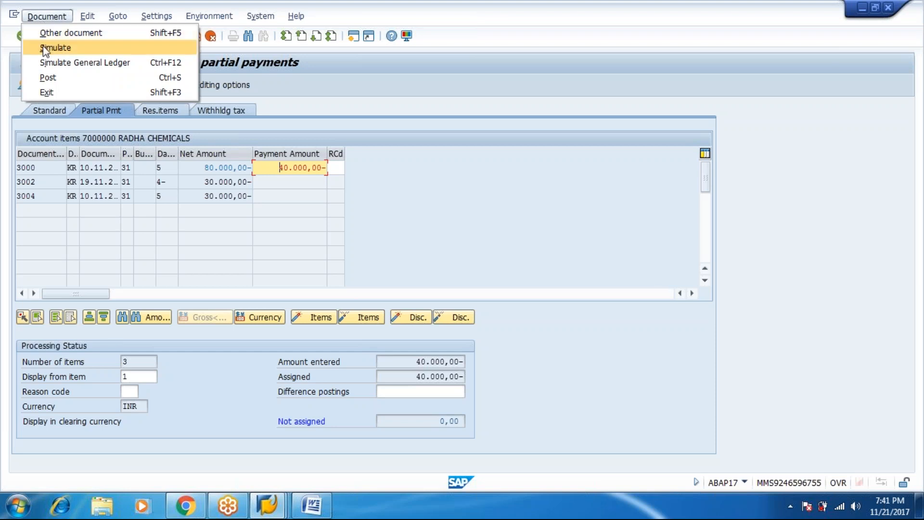
pyautogui.click(46, 78)
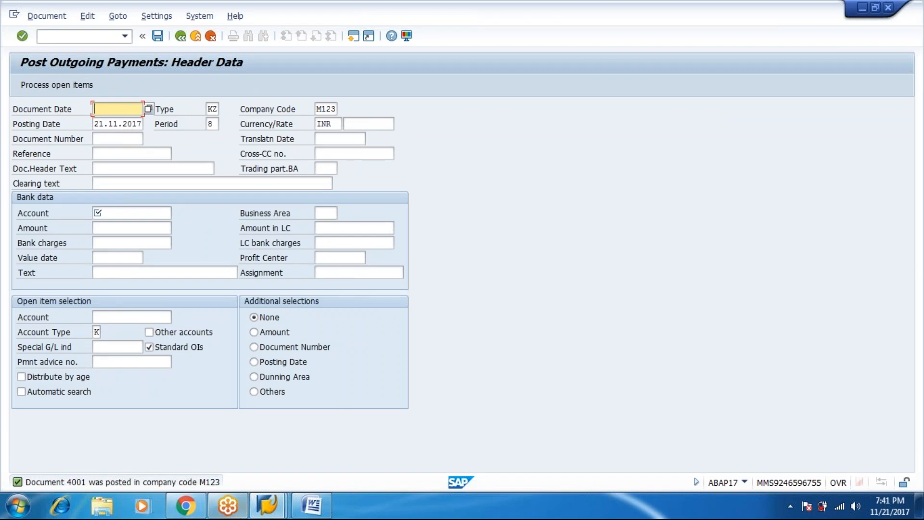
# Step: Rerun RADHA CHEMICALS' vendor line item report to list partial payment 4001 beside invoice 3000
pyautogui.moveTo(283, 510)
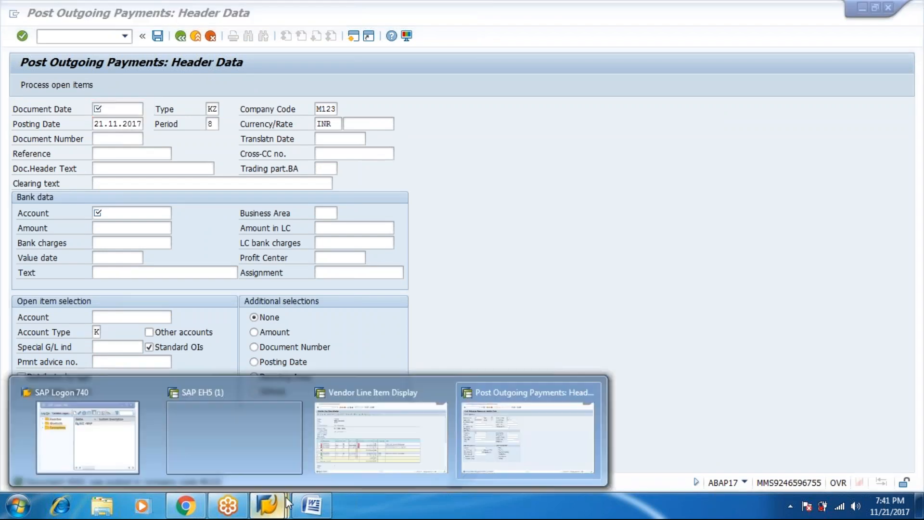
pyautogui.click(376, 436)
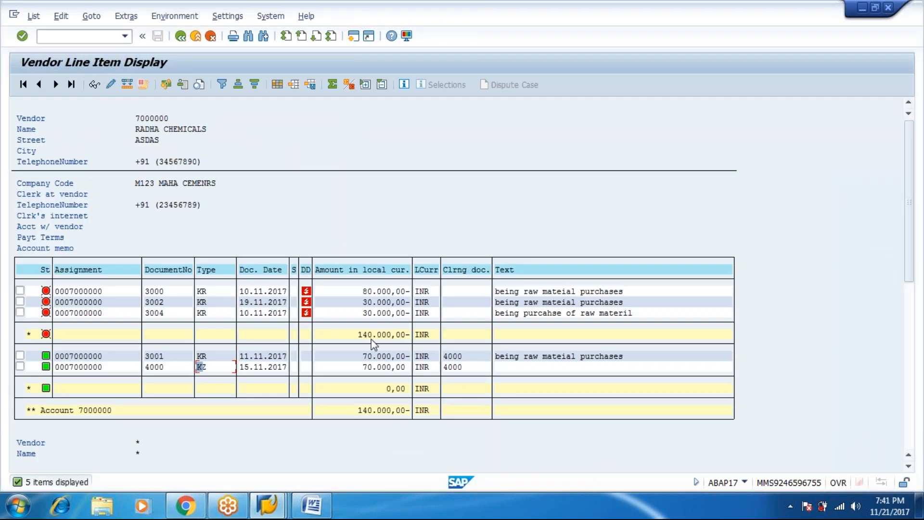
pyautogui.click(182, 40)
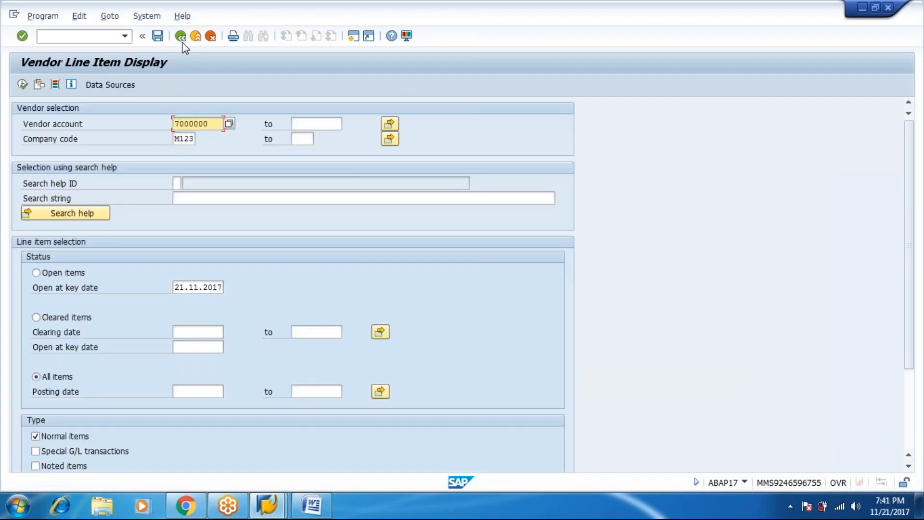
pyautogui.click(25, 88)
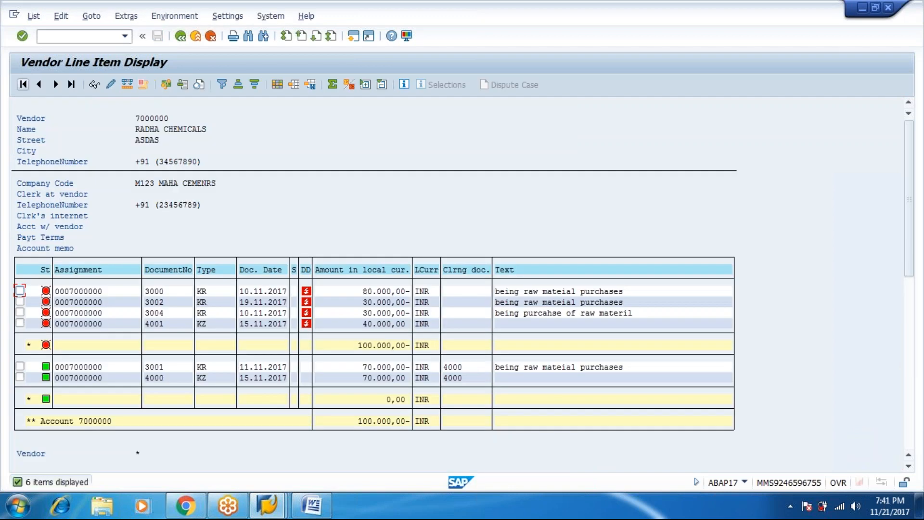
pyautogui.click(350, 291)
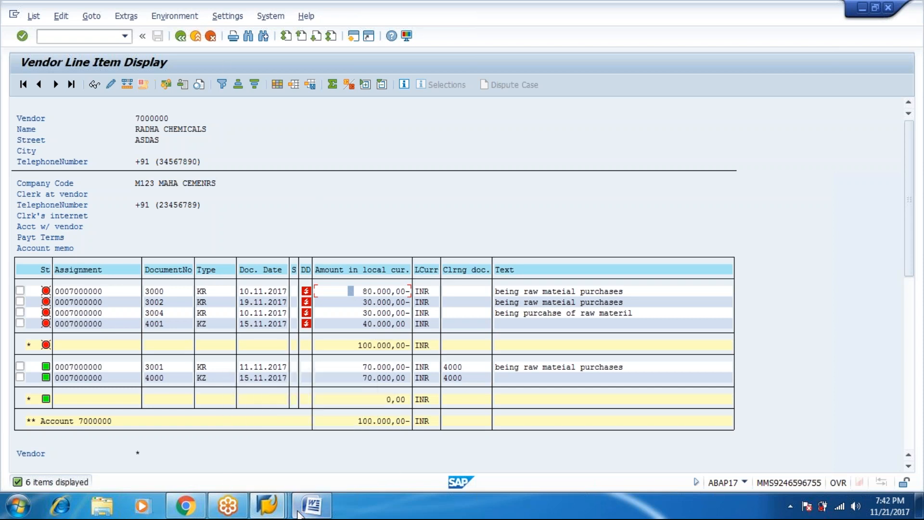
# Step: Fill the payment header with document date 20.11.2017 and a corrected posting date
pyautogui.hotkey('alt', 'Tab')
pyautogui.write('20.11.2017')
pyautogui.press('Tab')
pyautogui.write('10')
pyautogui.press('Tab')
pyautogui.press('Tab')
pyautogui.hotkey('shift', 'Tab')
pyautogui.hotkey('shift', 'Tab')
pyautogui.hotkey('shift', 'Tab')
pyautogui.press('Tab')
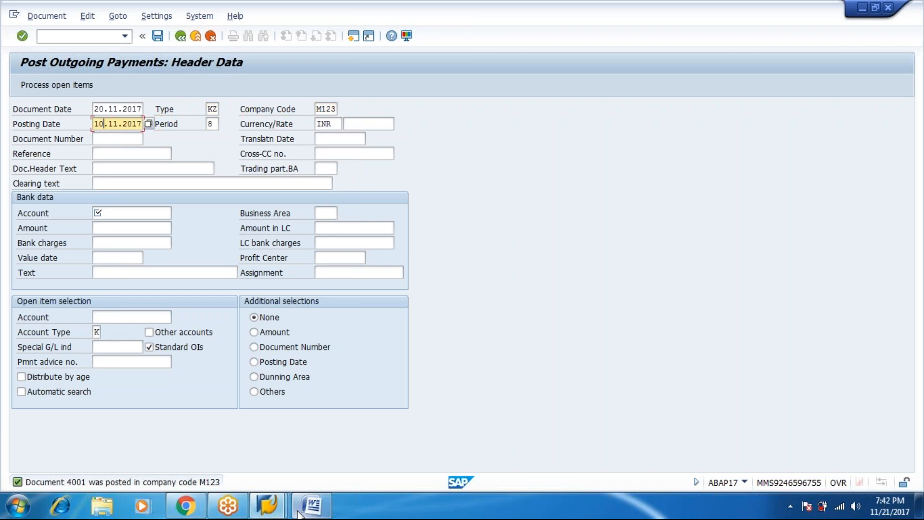
pyautogui.write('2')
pyautogui.press('Tab')
pyautogui.press('Tab')
pyautogui.press('Tab')
pyautogui.press('Tab')
pyautogui.press('Tab')
pyautogui.press('Tab')
pyautogui.press('Tab')
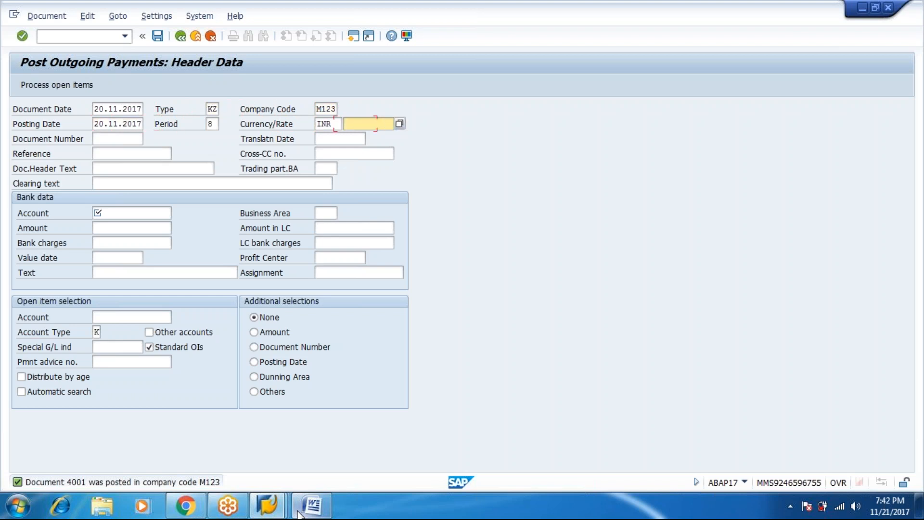
pyautogui.press('Tab')
pyautogui.press('Tab')
pyautogui.press('Tab')
pyautogui.press('Tab')
# Step: Select ICICI CURRENT ACC account 51 as the bank G/L account
pyautogui.moveTo(299, 513)
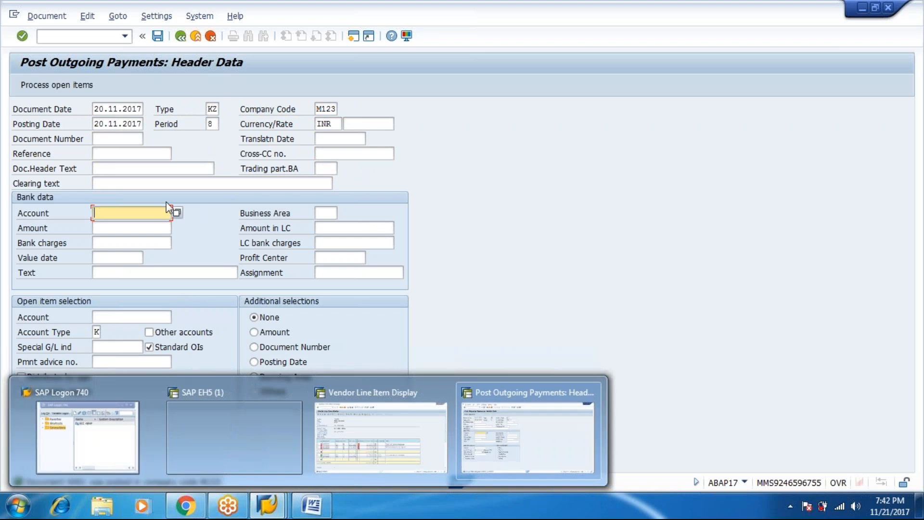
pyautogui.click(177, 212)
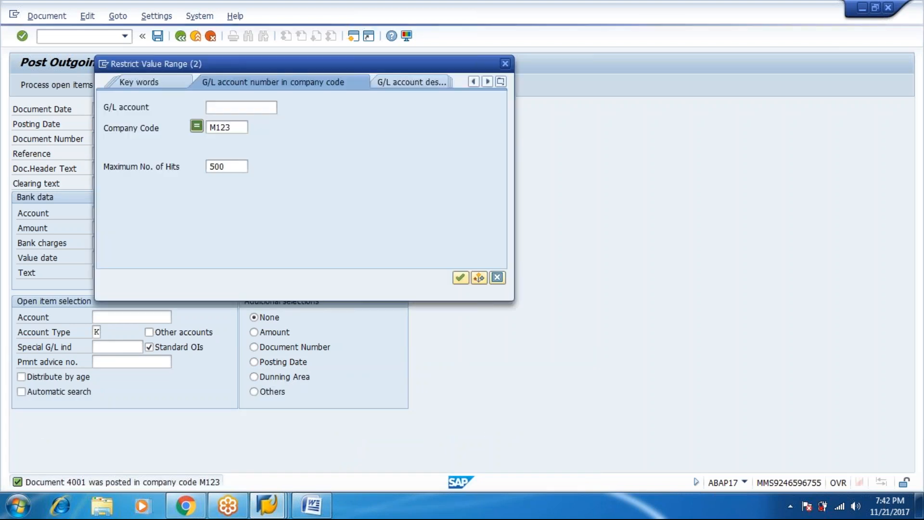
pyautogui.press('Return')
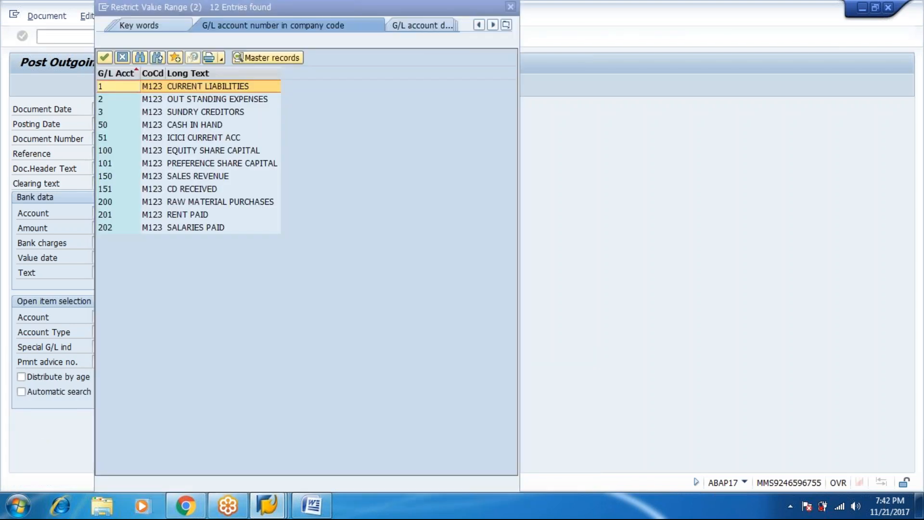
pyautogui.press('Down')
pyautogui.press('Return')
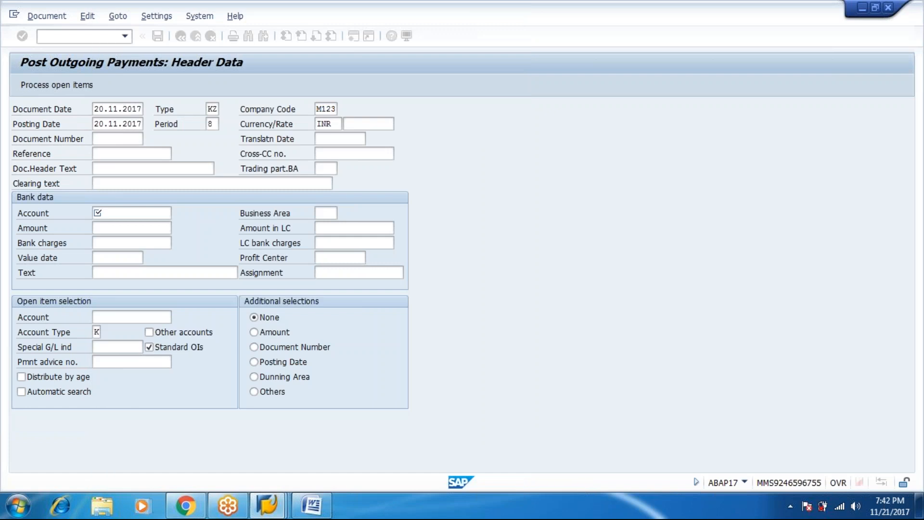
# Step: Enter 40000 as the payment amount
pyautogui.press('Tab')
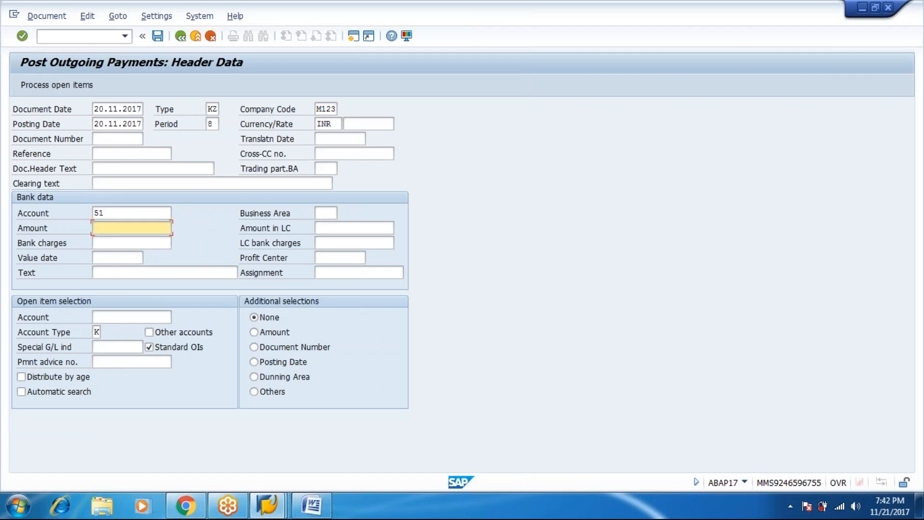
pyautogui.write('40000')
pyautogui.press('Tab')
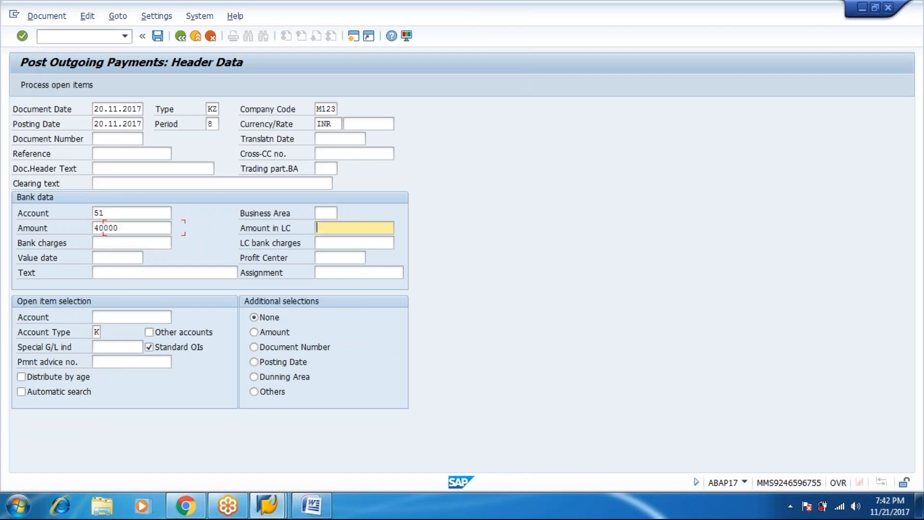
pyautogui.press('Down')
pyautogui.press('Tab')
pyautogui.press('Tab')
# Step: Set value date 20.11.2017 and payment text 'vendor payment clearence by partial'
pyautogui.hotkey('shift', 'Tab')
pyautogui.write('20.')
pyautogui.press('BackSpace')
pyautogui.write('.11.2017')
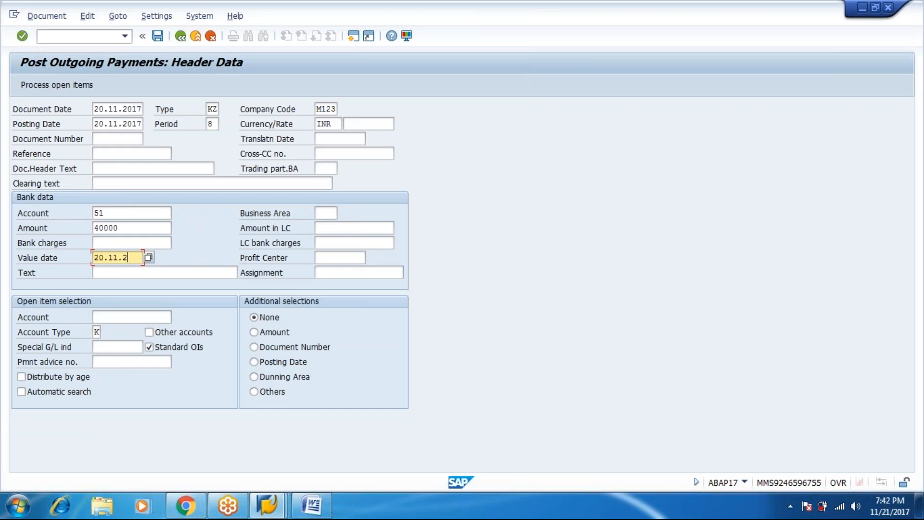
pyautogui.press('Tab')
pyautogui.press('Tab')
pyautogui.write('vndor')
pyautogui.press('BackSpace')
pyautogui.press('BackSpace')
pyautogui.write('endor pa')
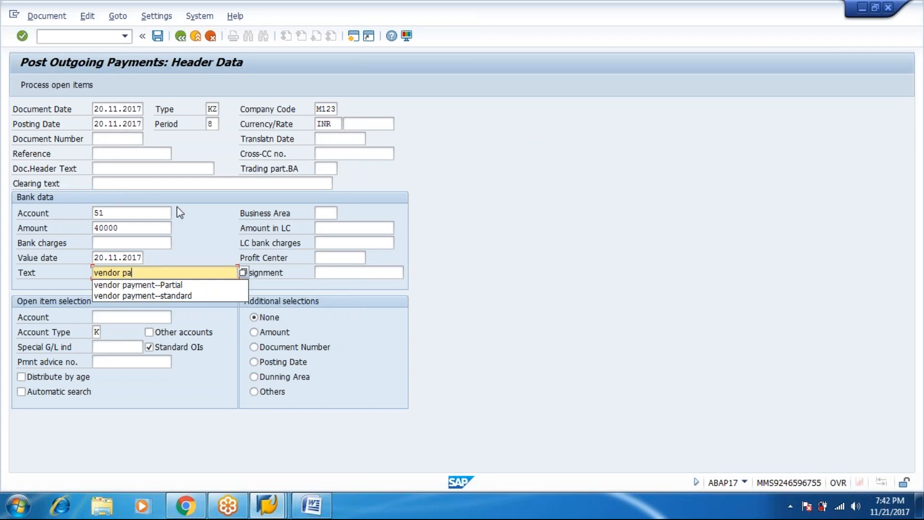
pyautogui.write('yment clear')
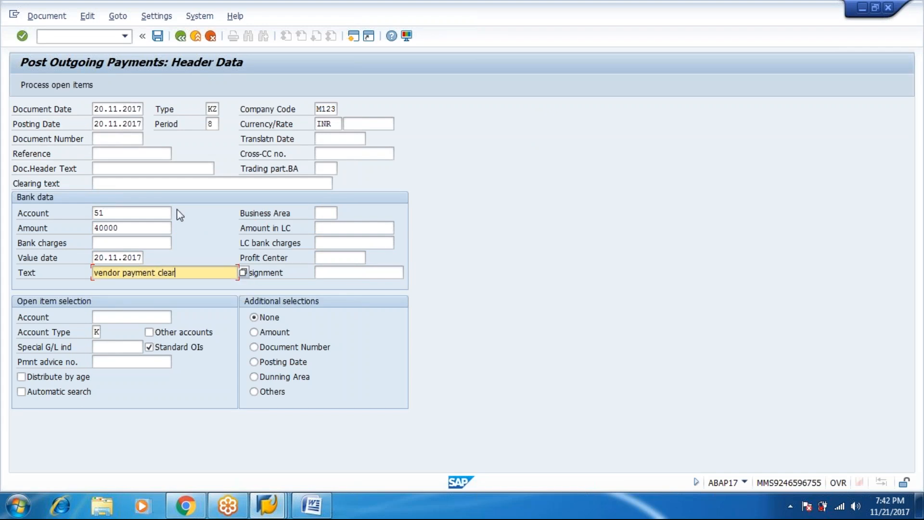
pyautogui.write('ence by partial')
# Step: Pick vendor RADHA CHEMICALS (7000000) in company code M123 and list its open items
pyautogui.press('Return')
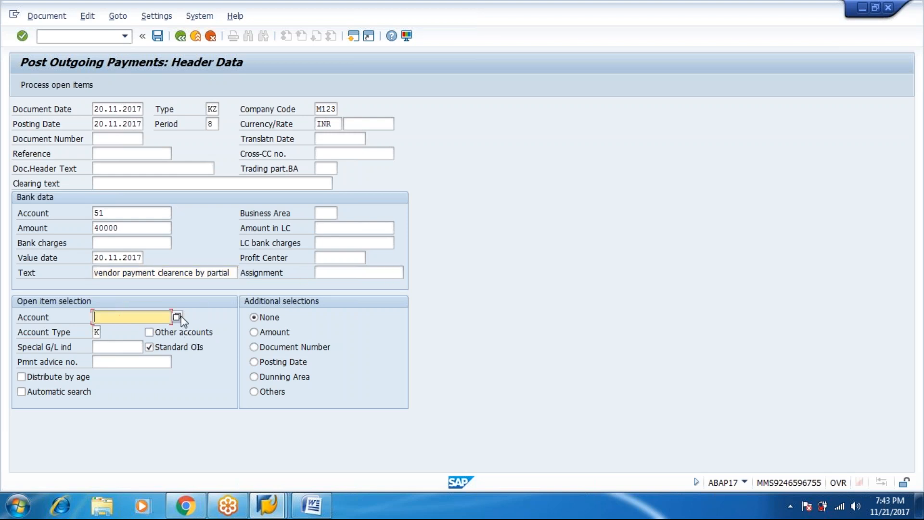
pyautogui.click(177, 318)
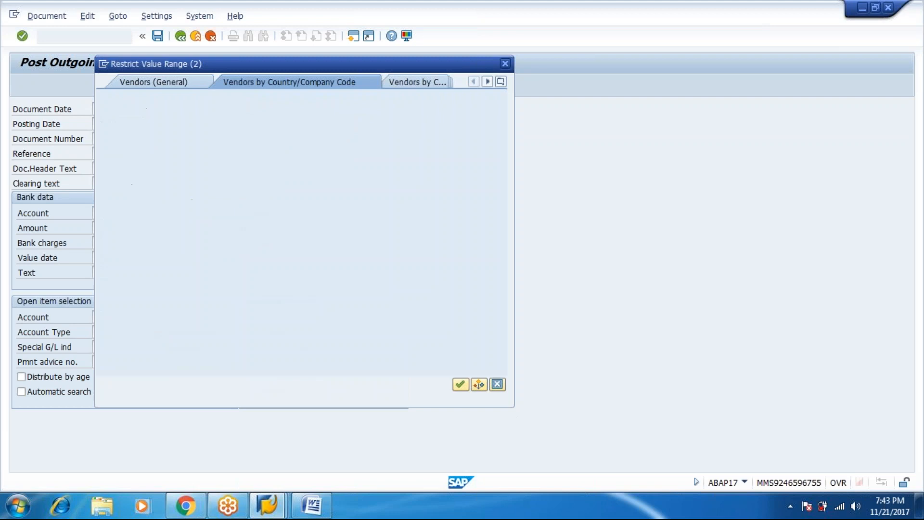
pyautogui.click(460, 384)
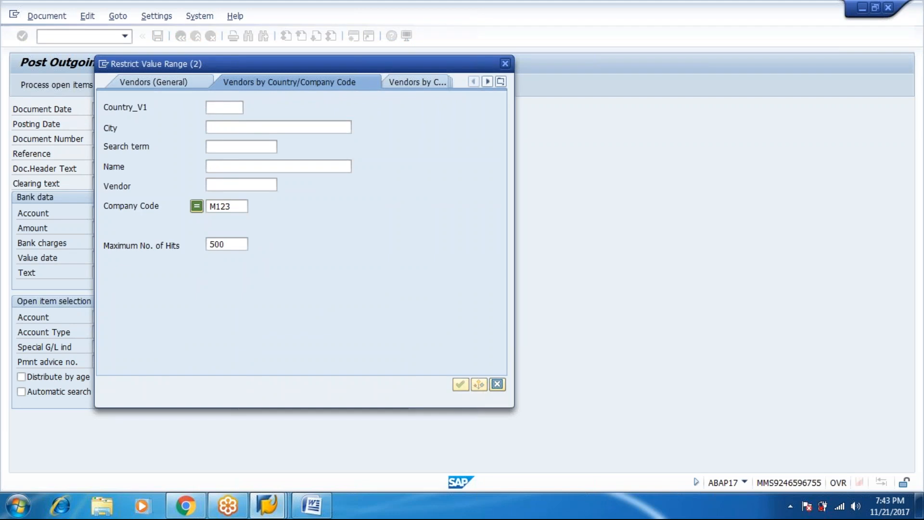
pyautogui.doubleClick(150, 135)
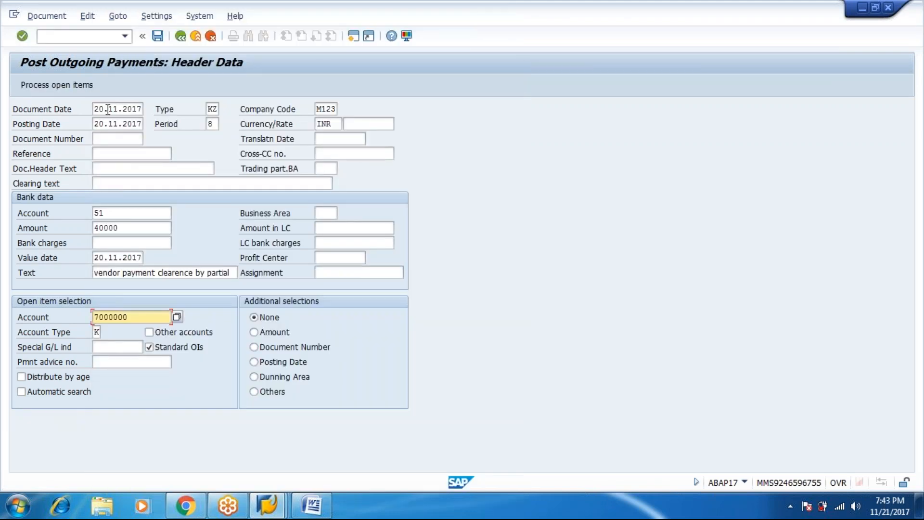
pyautogui.click(91, 88)
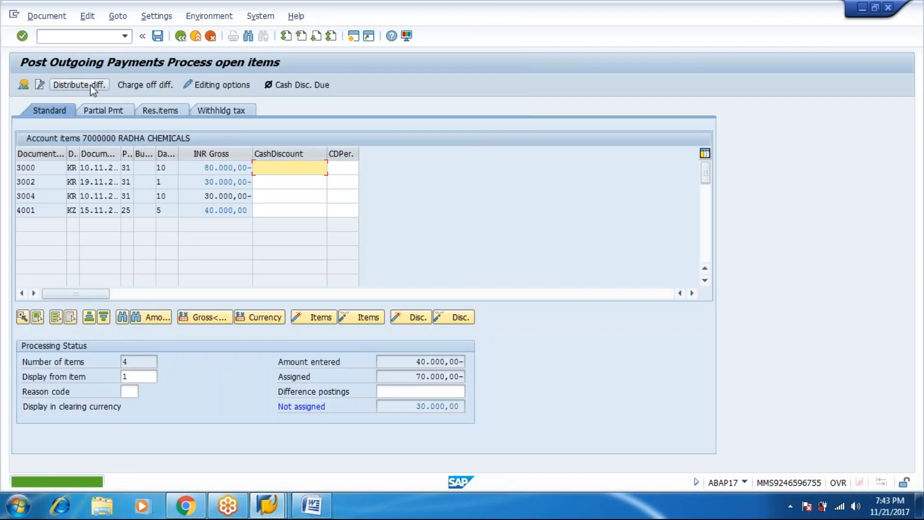
# Step: Exclude item 3002, simulate the entries, and post the 40.000,00 payment as document 4002
pyautogui.doubleClick(225, 182)
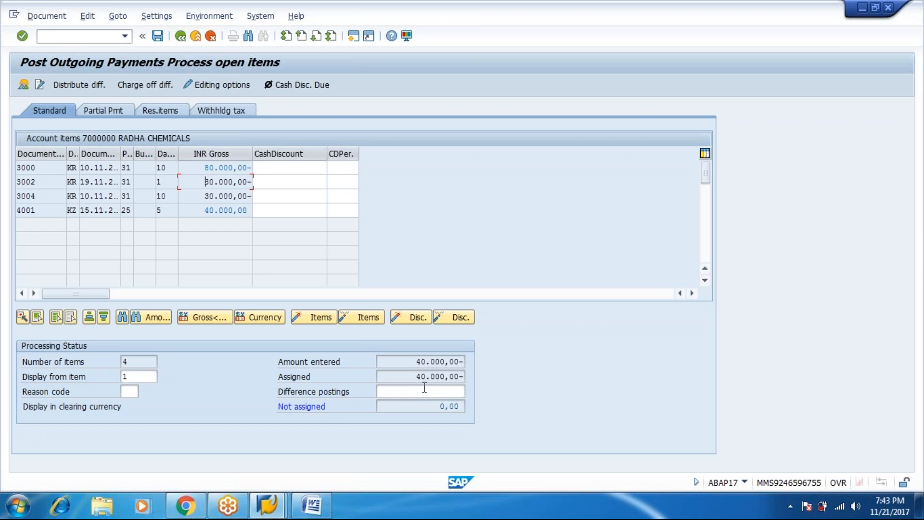
pyautogui.click(44, 17)
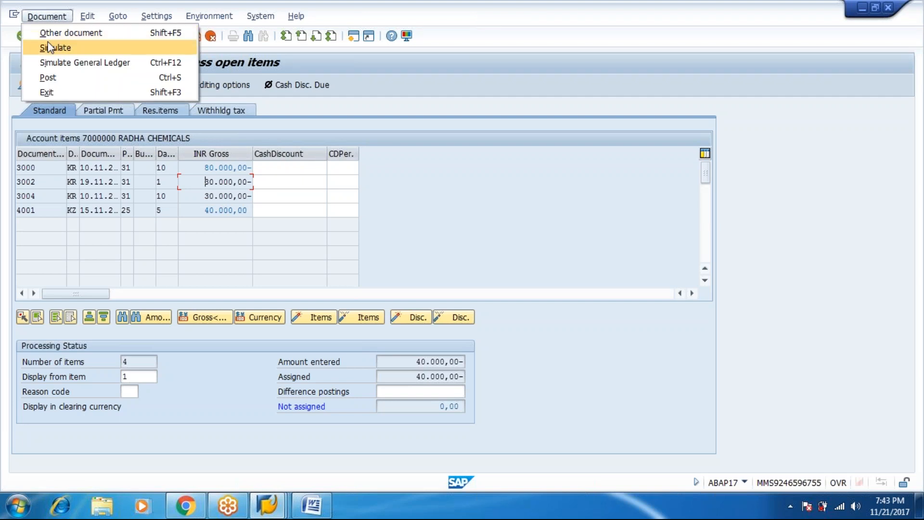
pyautogui.click(49, 47)
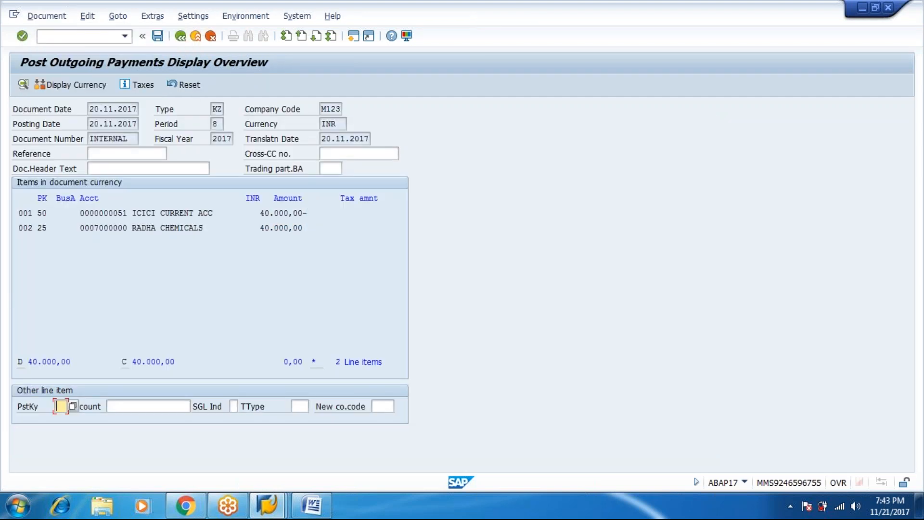
pyautogui.click(158, 35)
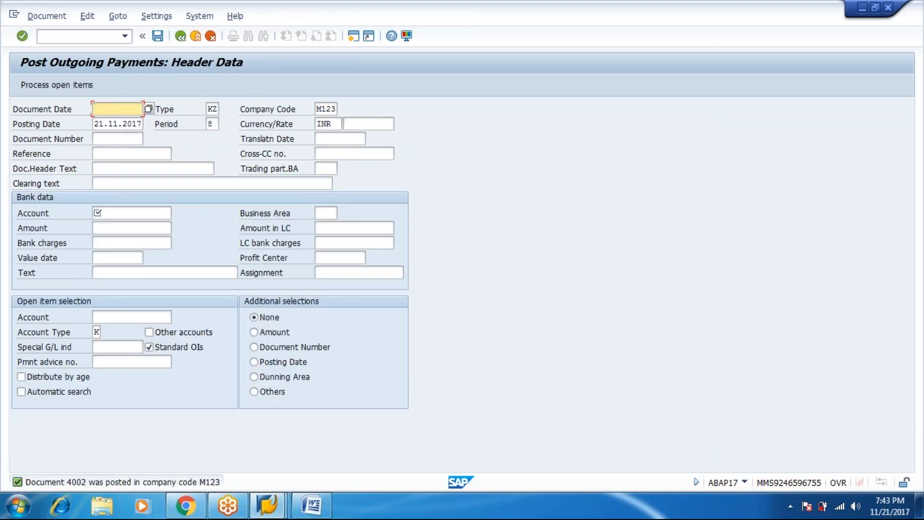
# Step: Go back to the Vendor Line Item Display selection for vendor 7000000 and rerun the report
pyautogui.moveTo(274, 508)
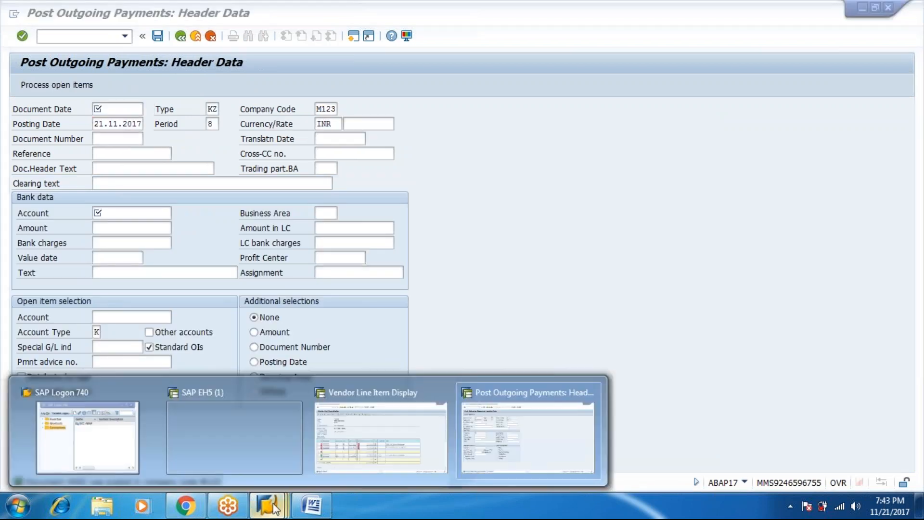
pyautogui.click(357, 459)
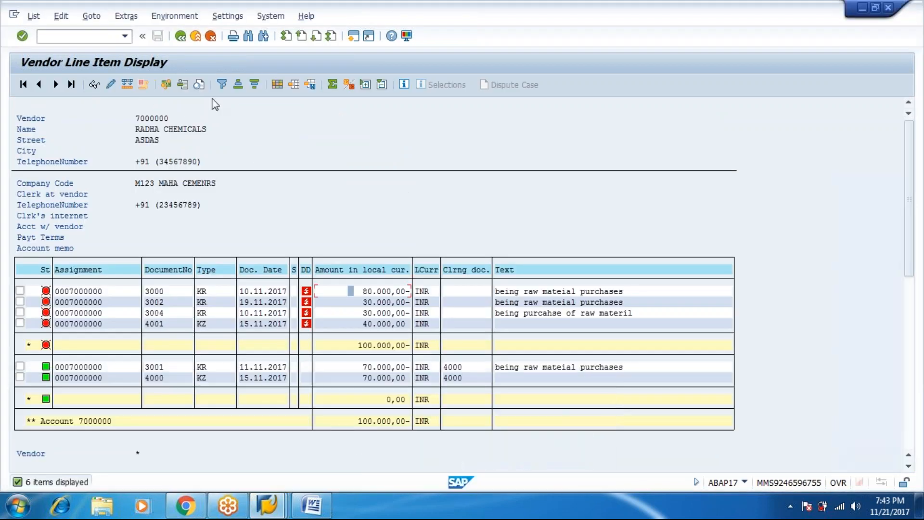
pyautogui.click(180, 36)
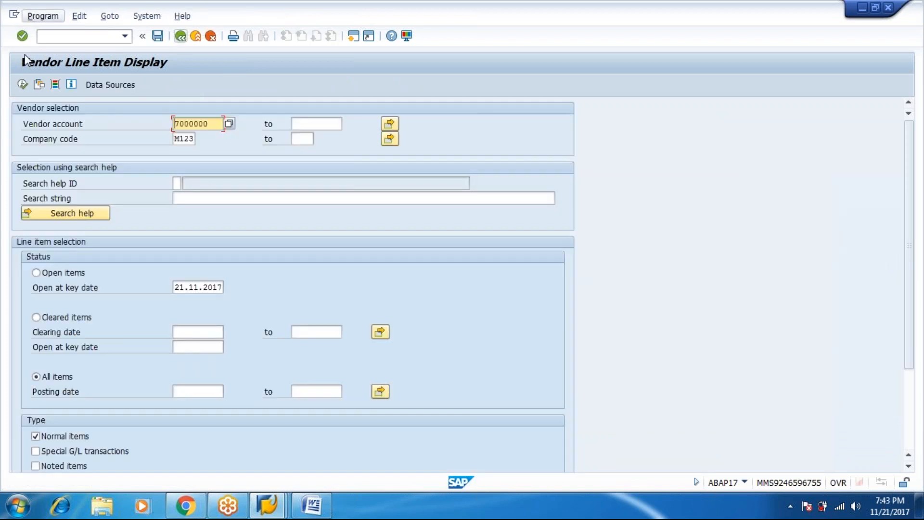
pyautogui.click(23, 85)
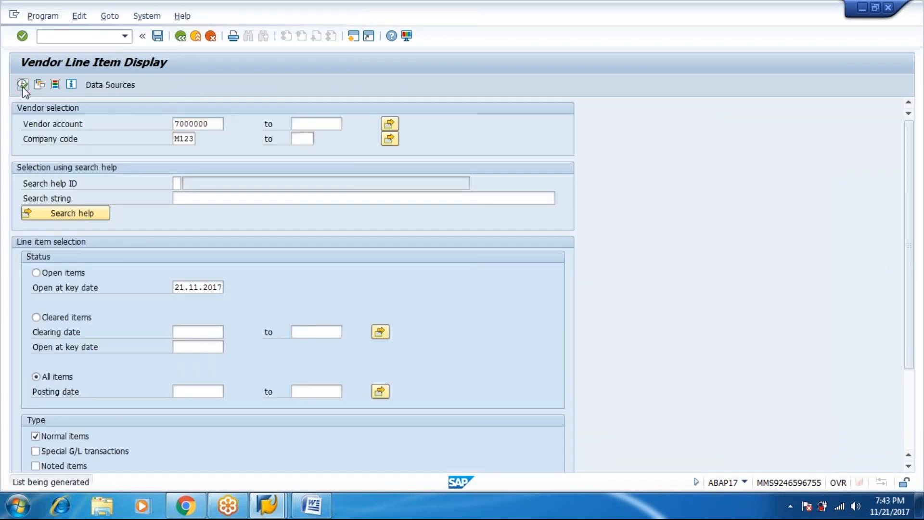
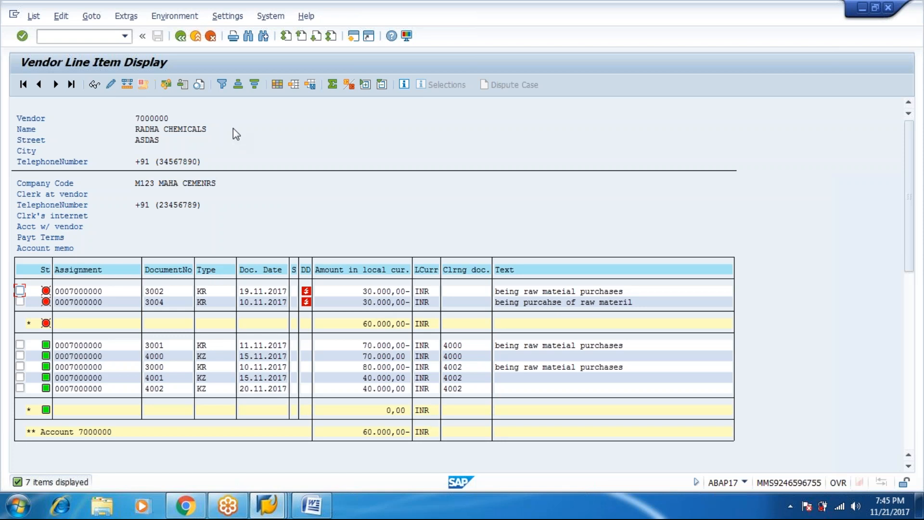
# Step: Return from RADHA CHEMICALS' line-item list to a new outgoing payment header with document date 14.11.2017
pyautogui.hotkey('alt', 'l')
pyautogui.press('x')
pyautogui.press('F3')
pyautogui.hotkey('alt', 'l')
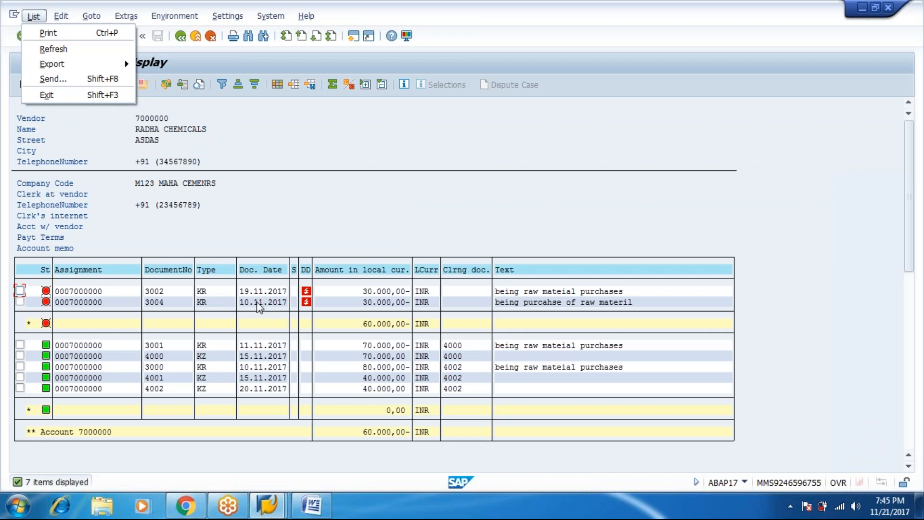
pyautogui.click(260, 303)
pyautogui.press('F3')
pyautogui.write('14.11')
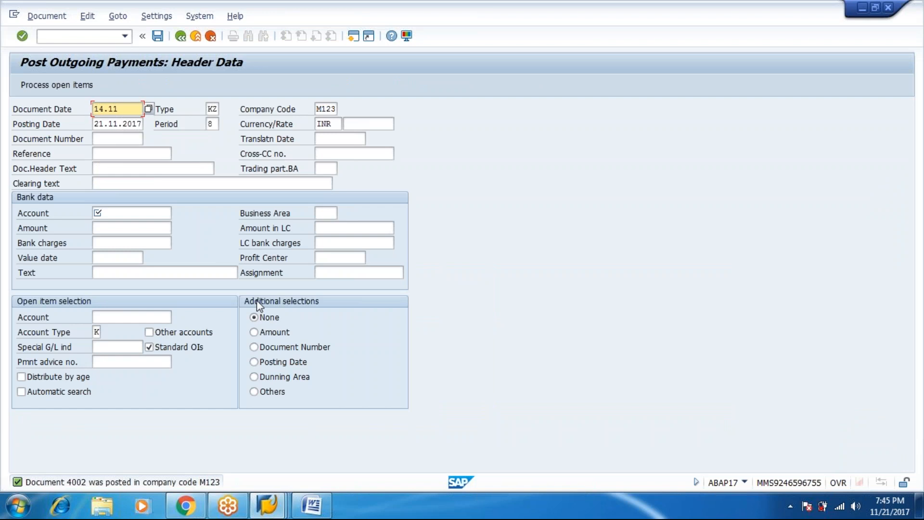
pyautogui.write('.2017')
# Step: Set posting date 14.11.2017 and choose bank G/L account 51 (ICICI CURRENT ACC) from the lookup
pyautogui.press('Tab')
pyautogui.press('Tab')
pyautogui.press('Tab')
pyautogui.write('14')
pyautogui.press('Tab')
pyautogui.press('Tab')
pyautogui.press('Tab')
pyautogui.press('Tab')
pyautogui.press('Tab')
pyautogui.press('Tab')
pyautogui.press('Tab')
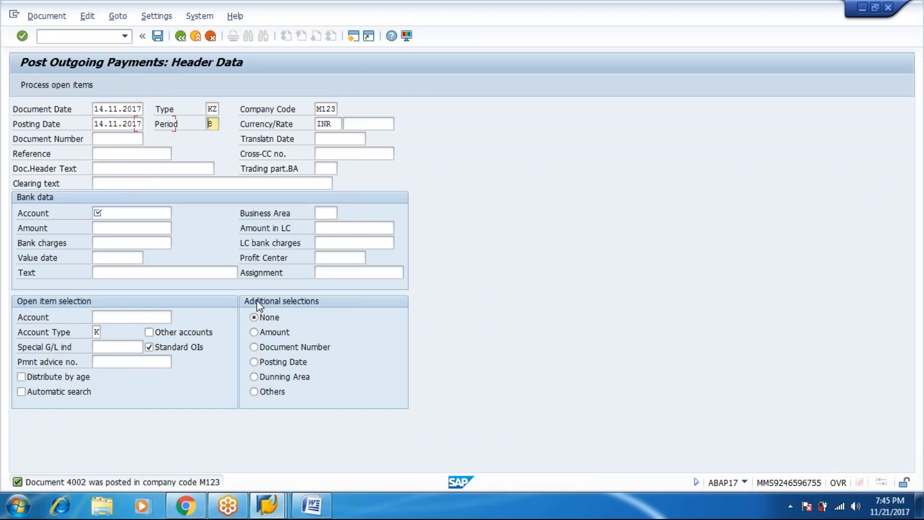
pyautogui.press('Tab')
pyautogui.press('Tab')
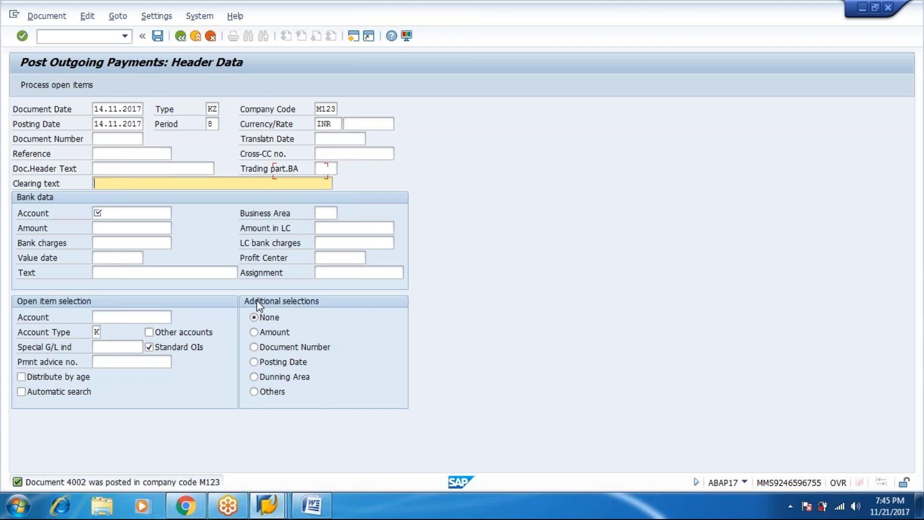
pyautogui.click(178, 214)
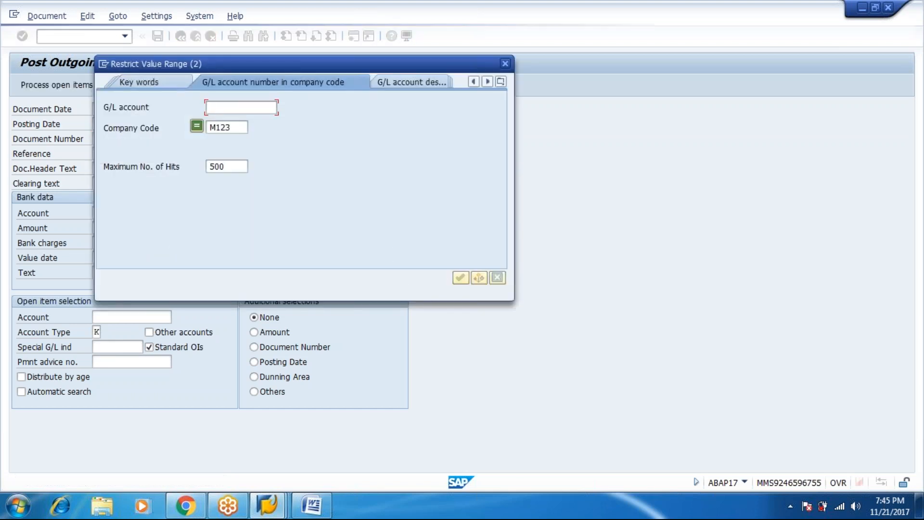
pyautogui.press('Return')
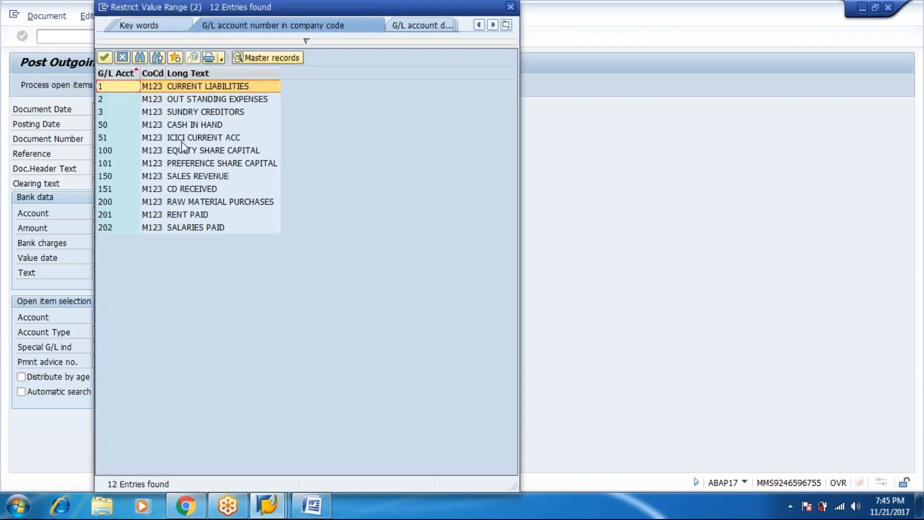
pyautogui.doubleClick(182, 138)
# Step: Enter amount 11346, value date 14.11.2017 and text 'vendor payment--Residual Mode'
pyautogui.press('Tab')
pyautogui.write('11346')
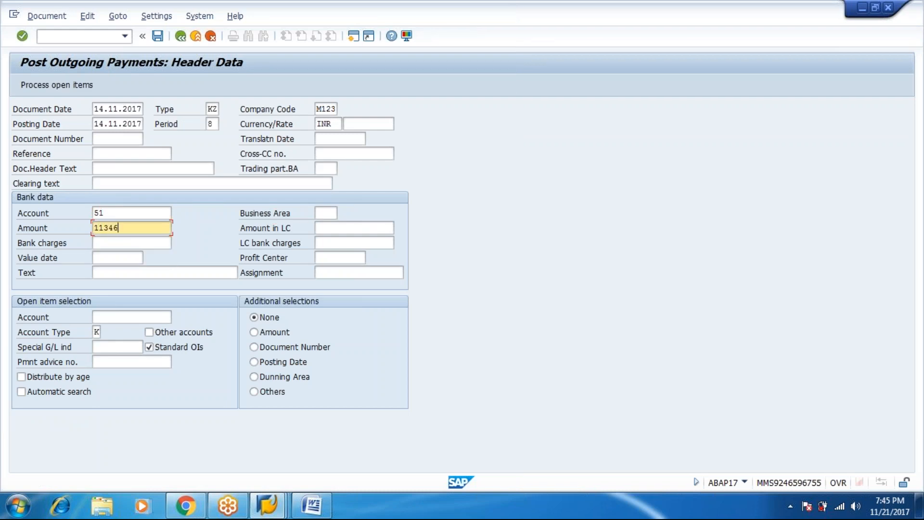
pyautogui.press('Tab')
pyautogui.press('Tab')
pyautogui.press('Tab')
pyautogui.press('Tab')
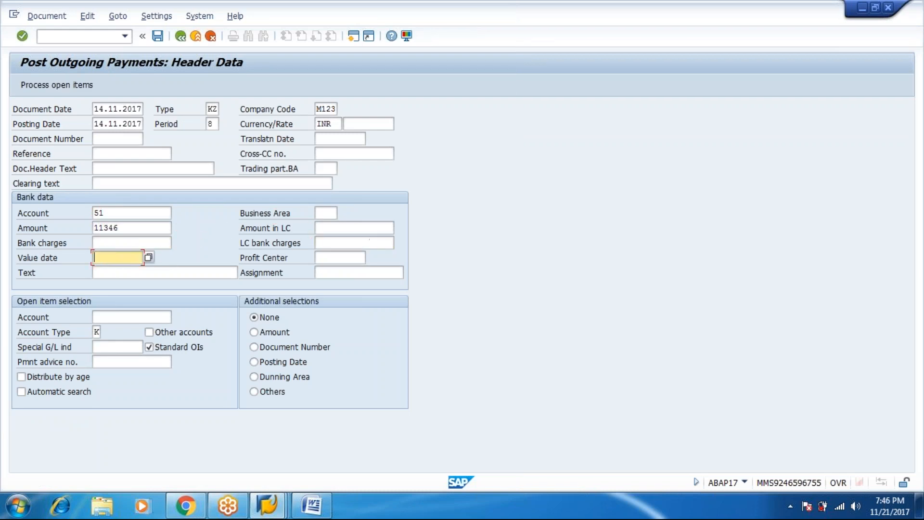
pyautogui.write('14.11.2017')
pyautogui.press('Tab')
pyautogui.press('Tab')
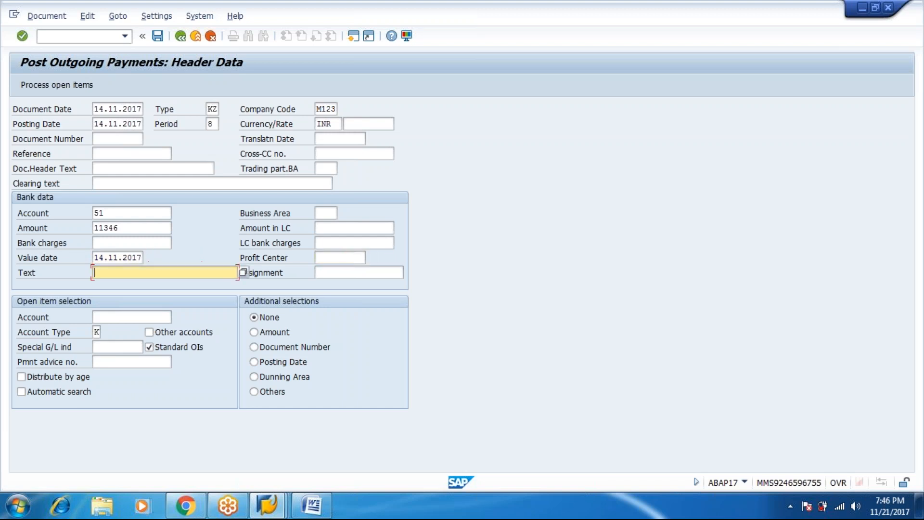
pyautogui.write('vendor pay')
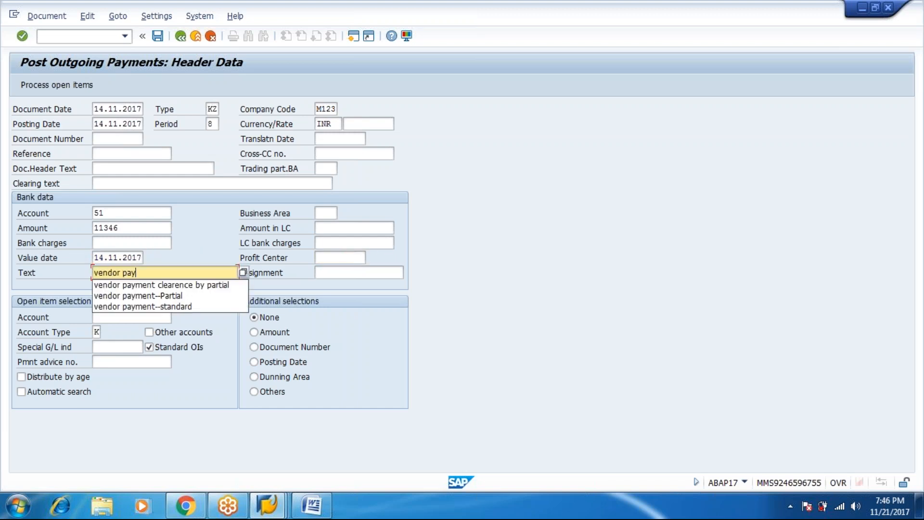
pyautogui.write('ment-')
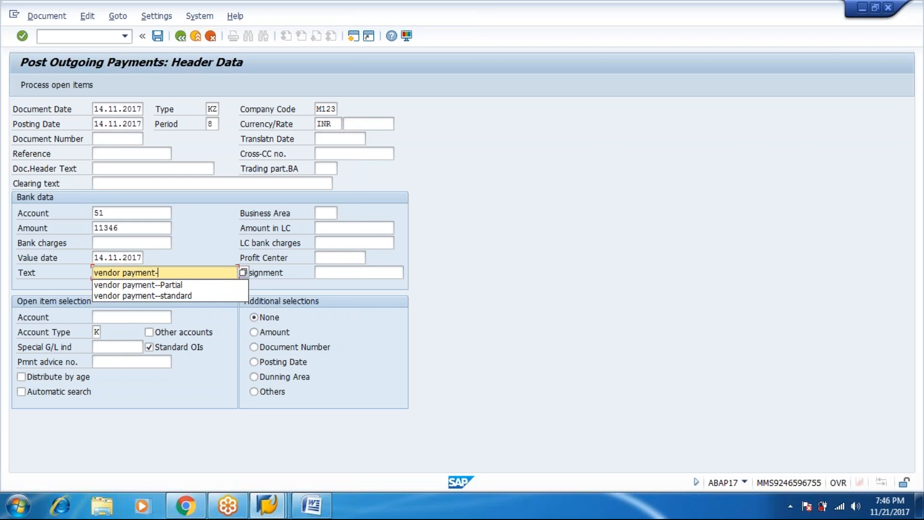
pyautogui.write('-Residual')
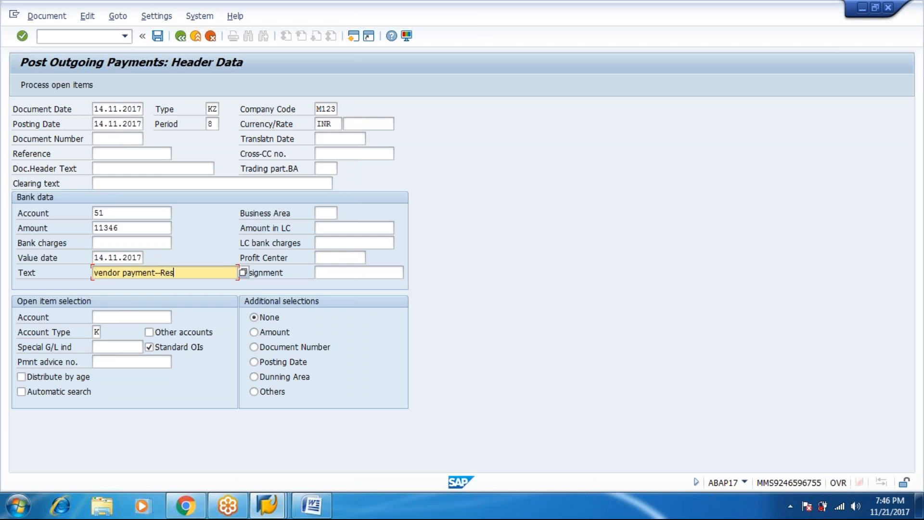
pyautogui.write('Mode')
pyautogui.press('Tab')
pyautogui.press('Tab')
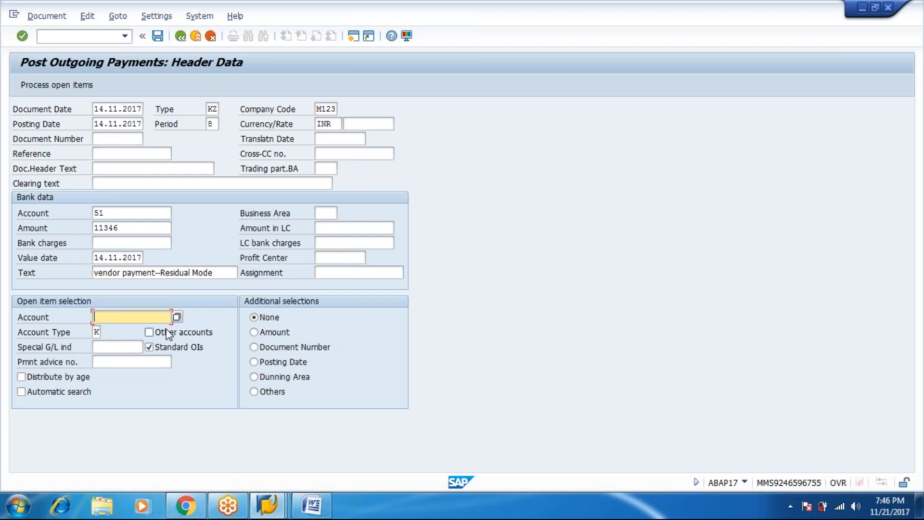
# Step: Select vendor RADHA CHEMICALS (7000000) as the open-item account from the search
pyautogui.click(176, 317)
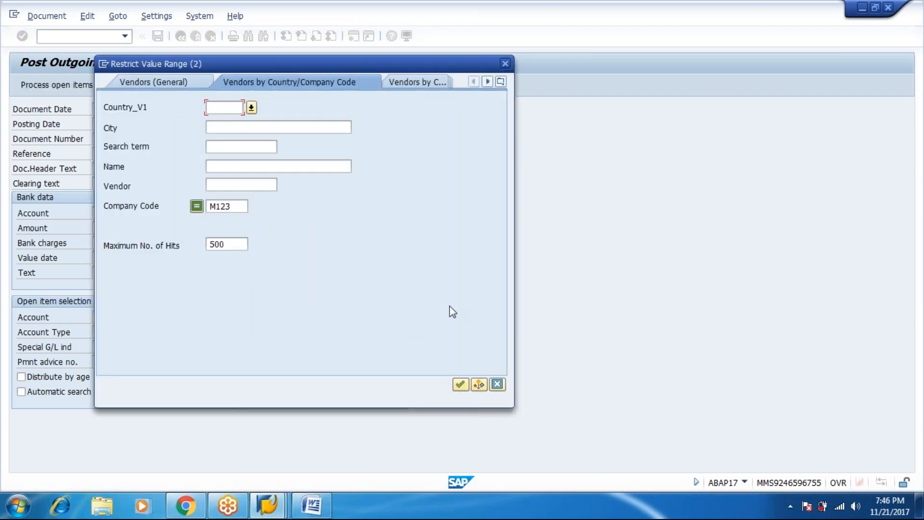
pyautogui.click(461, 384)
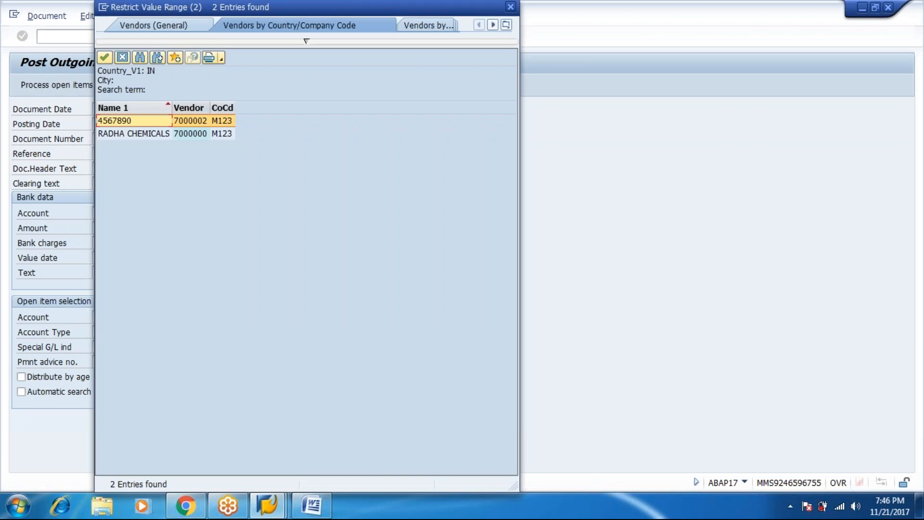
pyautogui.doubleClick(173, 133)
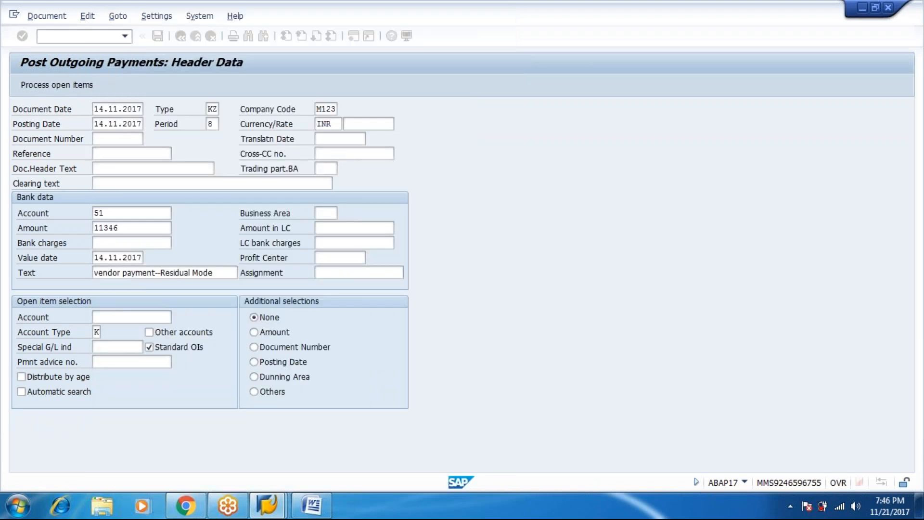
# Step: Activate invoice 3004 among the open items and carry 18.654,00 as its residual item
pyautogui.click(66, 88)
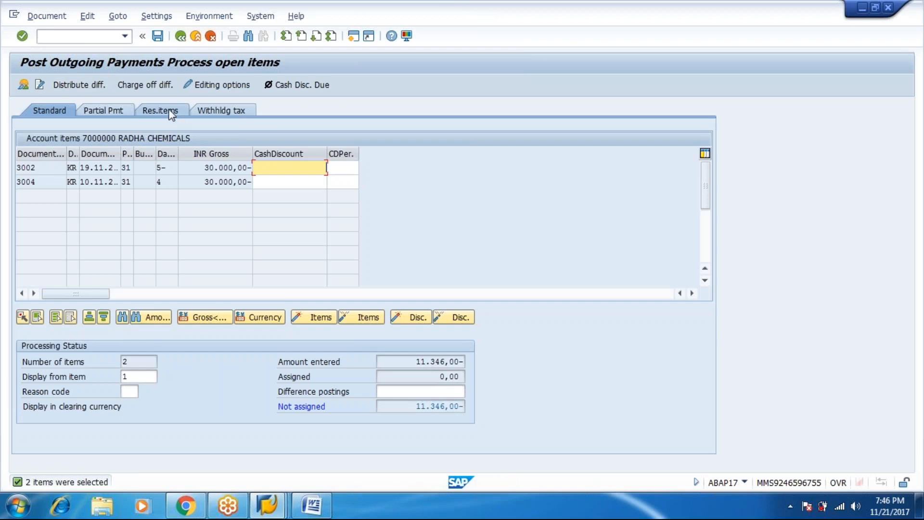
pyautogui.click(171, 112)
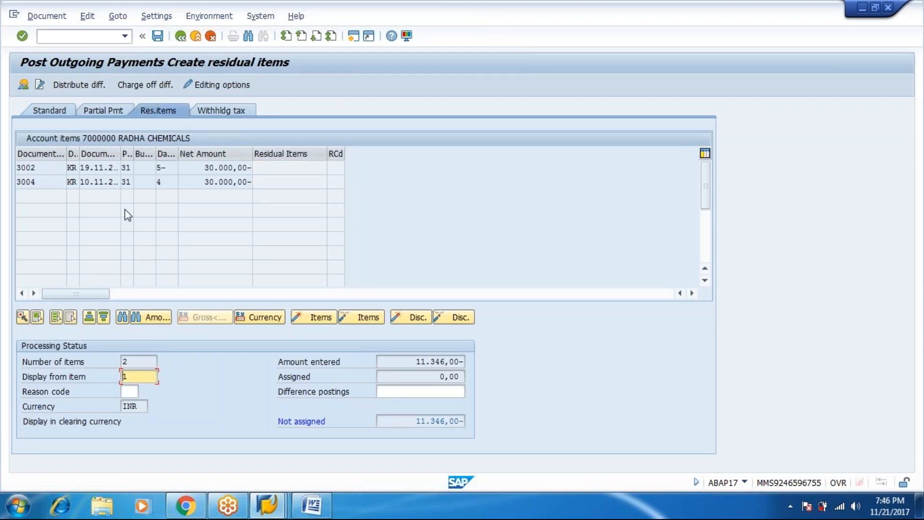
pyautogui.click(210, 182)
pyautogui.doubleClick(210, 182)
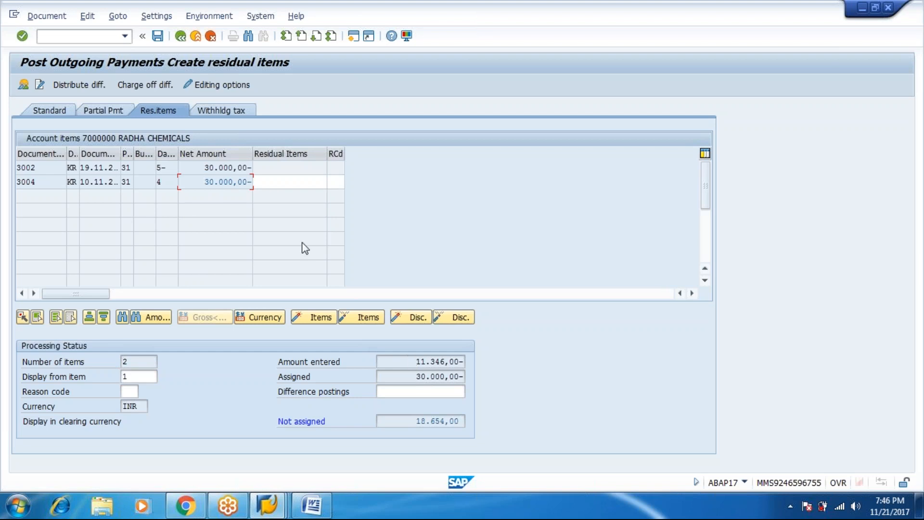
pyautogui.click(292, 182)
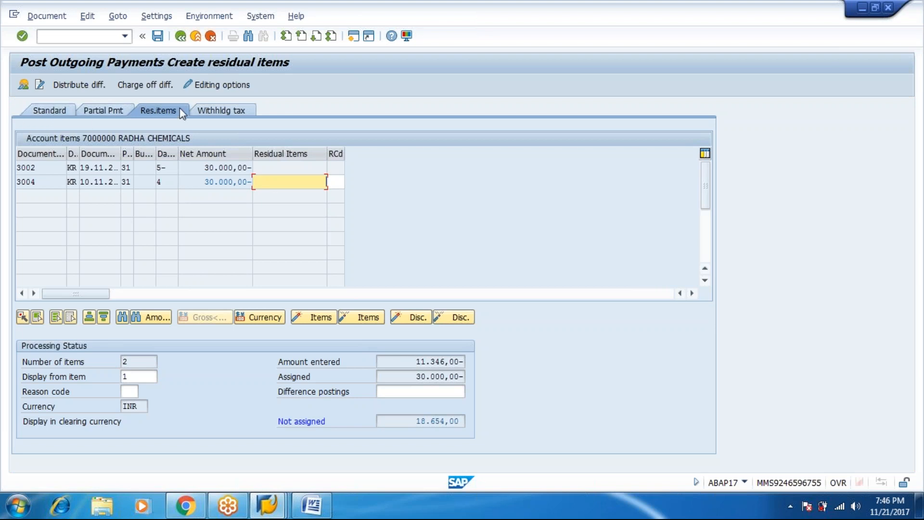
pyautogui.doubleClick(273, 181)
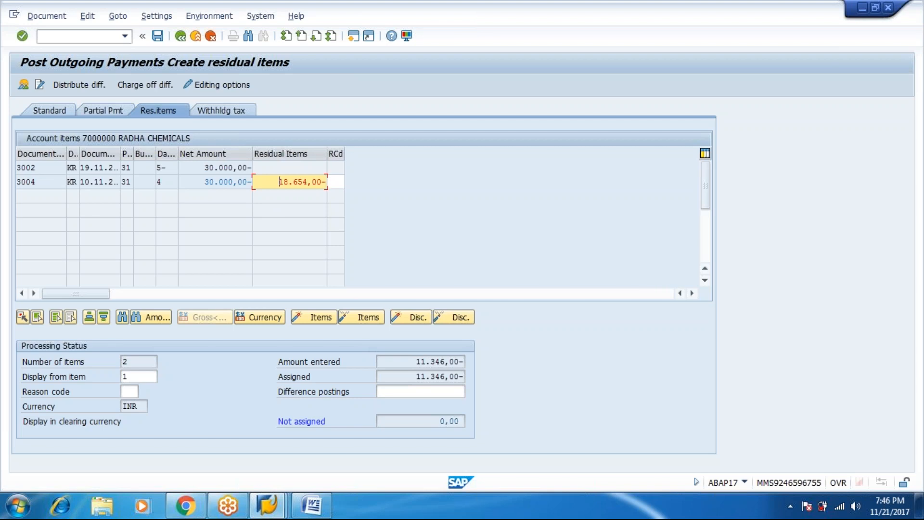
# Step: Simulate the document (11.346,00 bank, 18.654,00 residual, 30.000,00 vendor) and attempt to save it
pyautogui.click(50, 15)
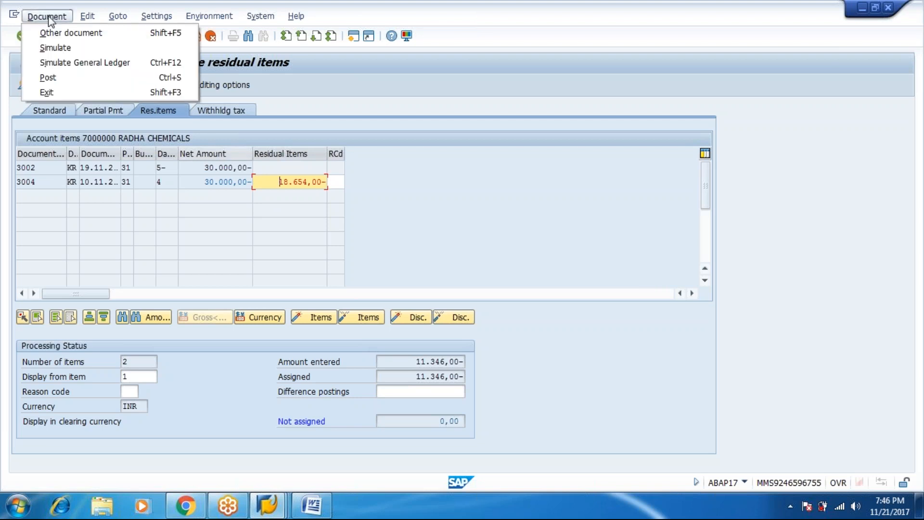
pyautogui.click(53, 43)
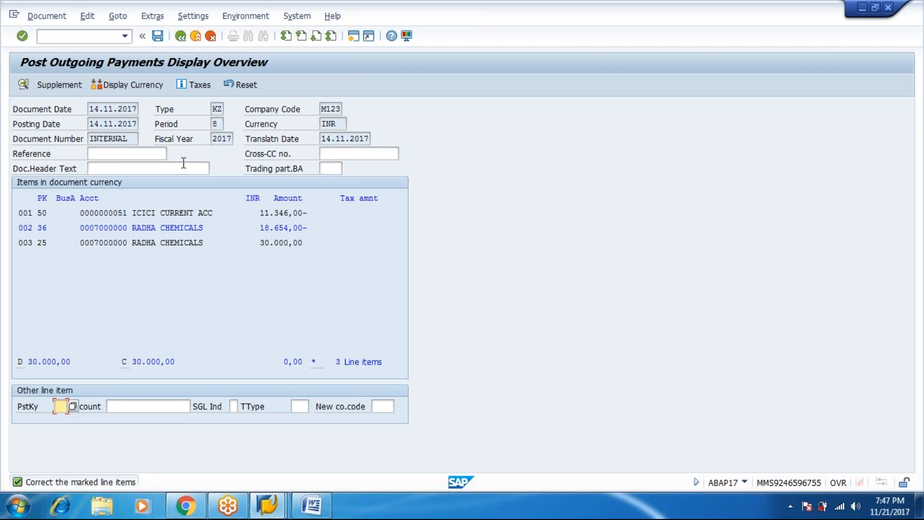
pyautogui.click(155, 35)
# Step: Label the residual vendor line 'BEING BALANCE RAISED BY RESIDUAL PAYMENT' and post document 4003
pyautogui.click(284, 225)
pyautogui.doubleClick(284, 224)
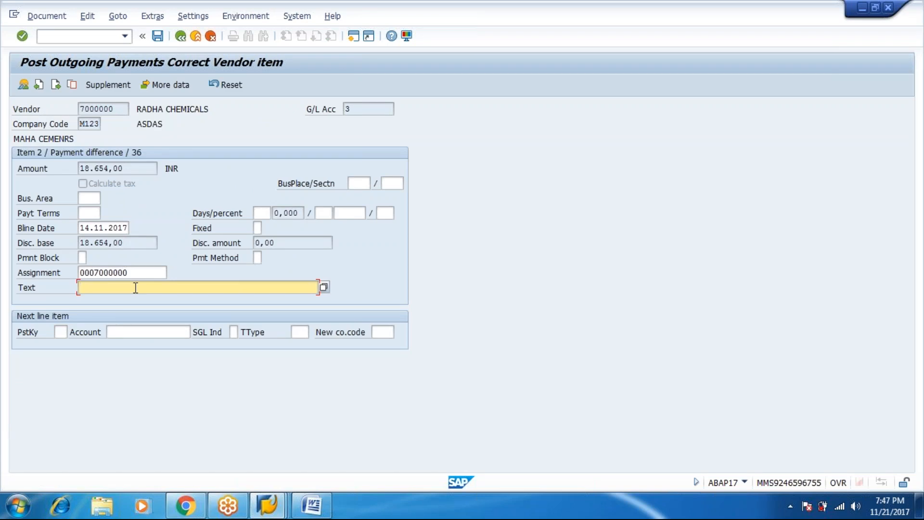
pyautogui.write('BEING VENDOR BALANCE R')
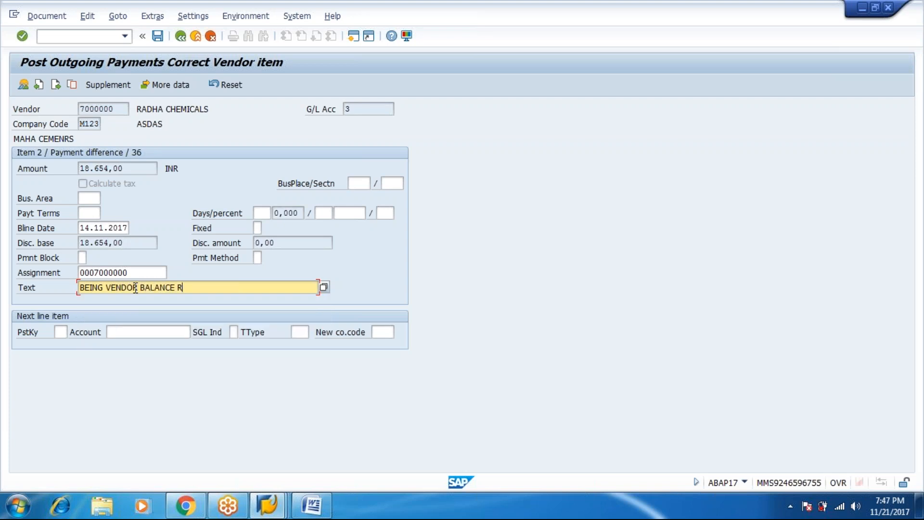
pyautogui.write('AISED BY')
pyautogui.write('RESIDUAL')
pyautogui.hotkey('ctrl', 'z')
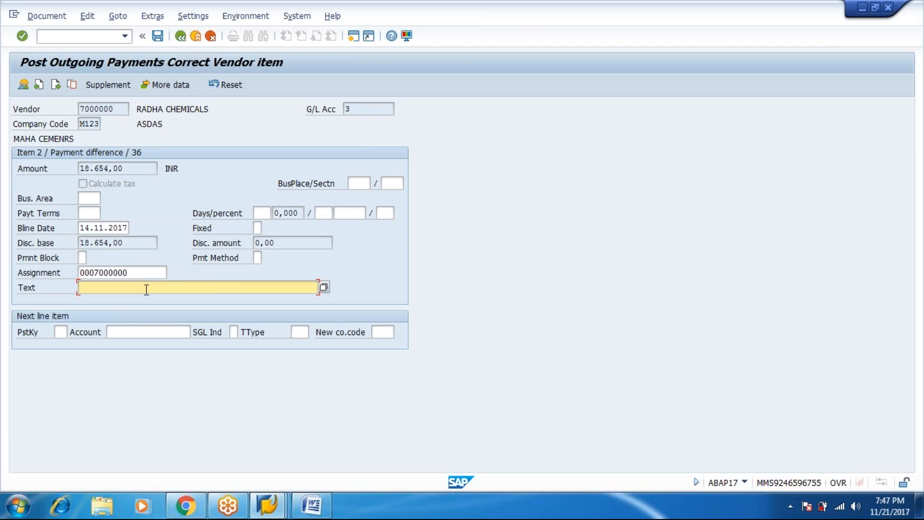
pyautogui.write('BEING ')
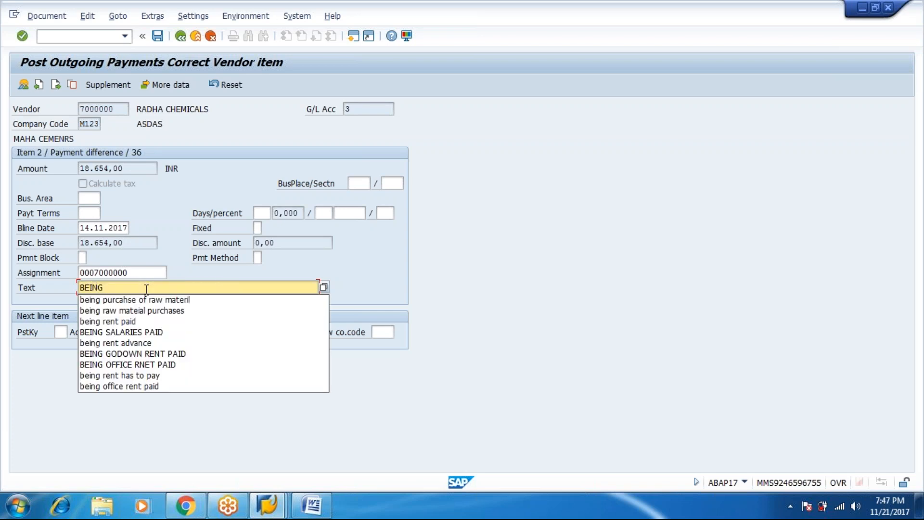
pyautogui.write('BA')
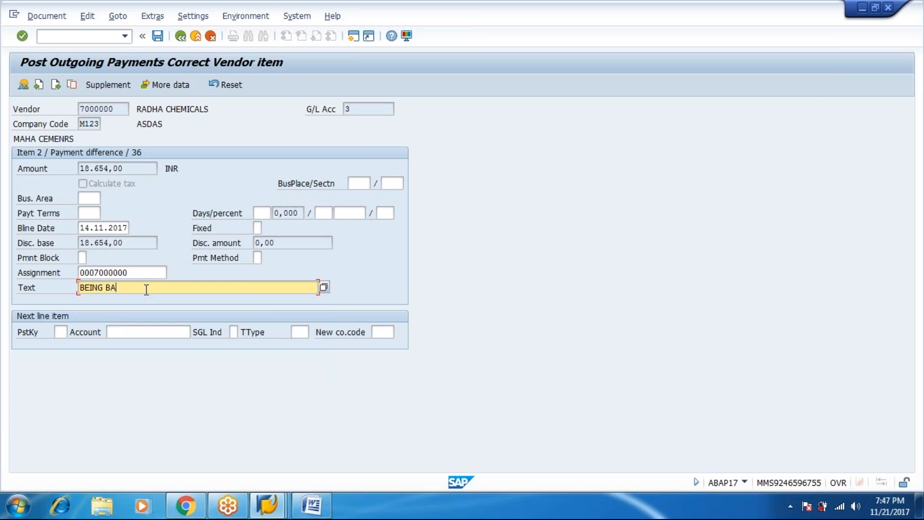
pyautogui.write('LANCE RAISED BY RESIDUAL PA')
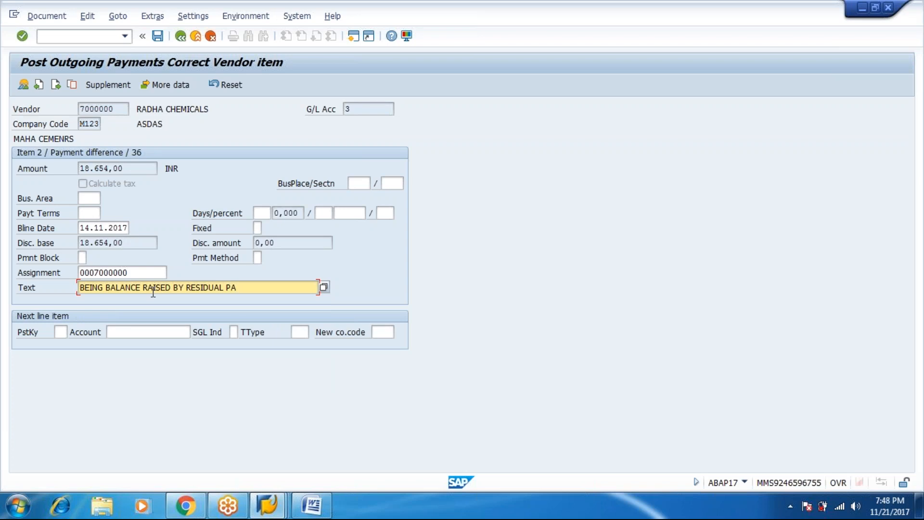
pyautogui.write('YMENT')
pyautogui.click(157, 36)
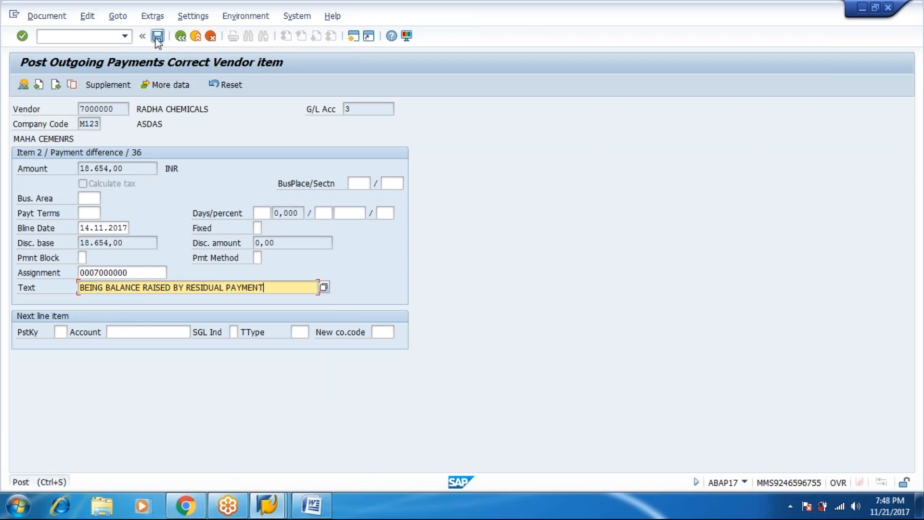
# Step: Rerun the vendor line-item report, showing 3002 and 4003 open and 3004 cleared by 4003
pyautogui.click(278, 510)
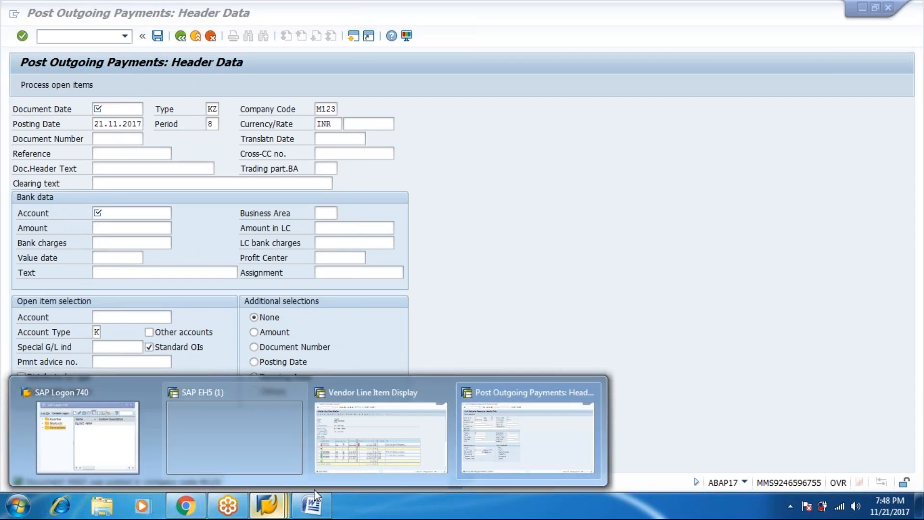
pyautogui.click(392, 449)
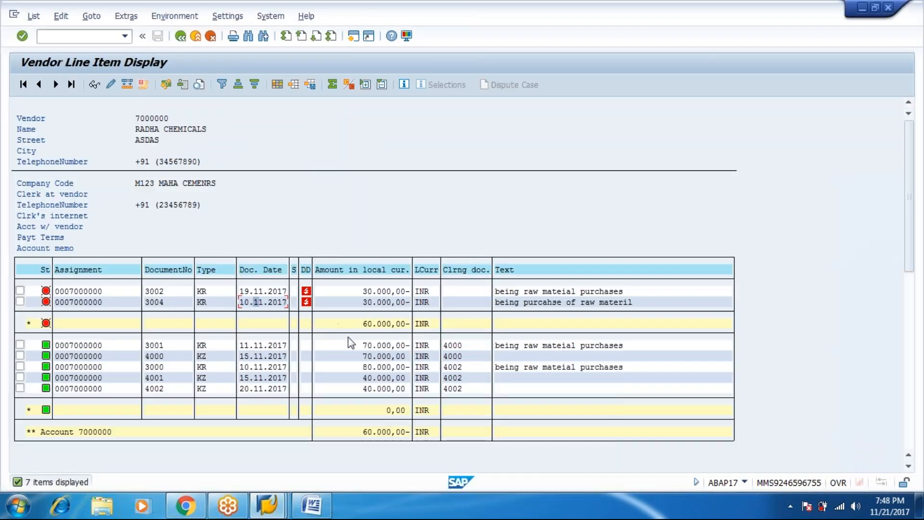
pyautogui.click(180, 38)
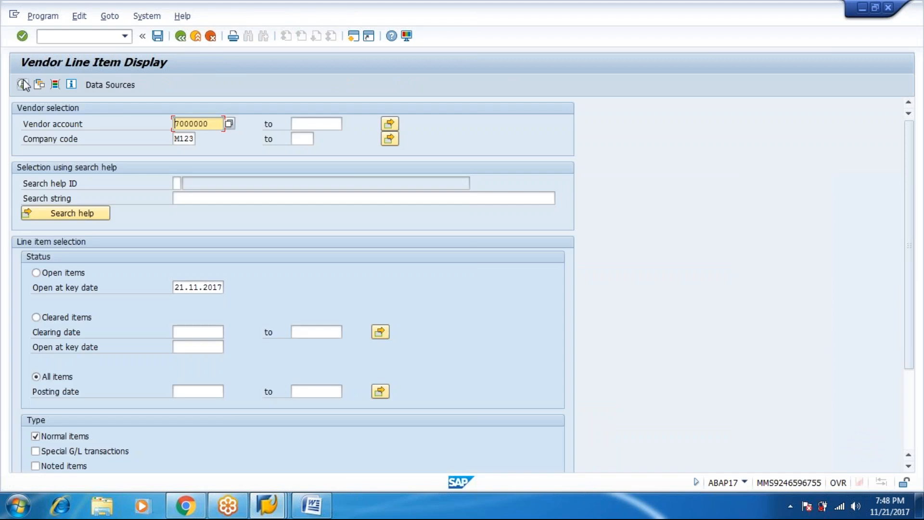
pyautogui.click(23, 85)
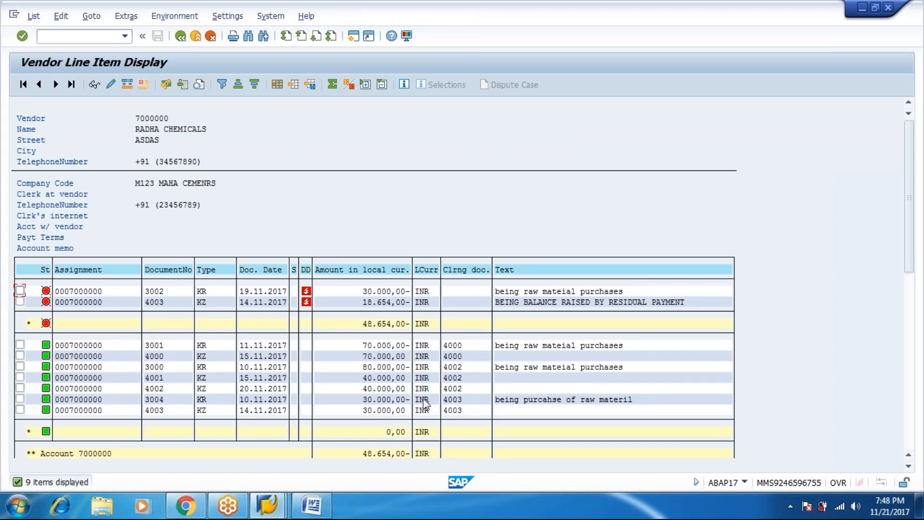
pyautogui.click(445, 409)
pyautogui.click(158, 301)
# Step: Enter document and posting dates 18.11.2017, bank account 51 and amount 8789
pyautogui.press('F3')
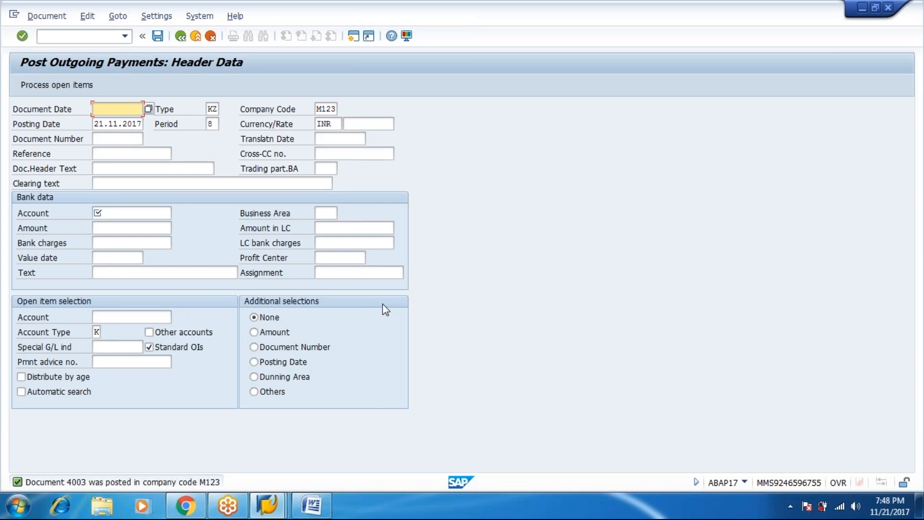
pyautogui.write('18.11.')
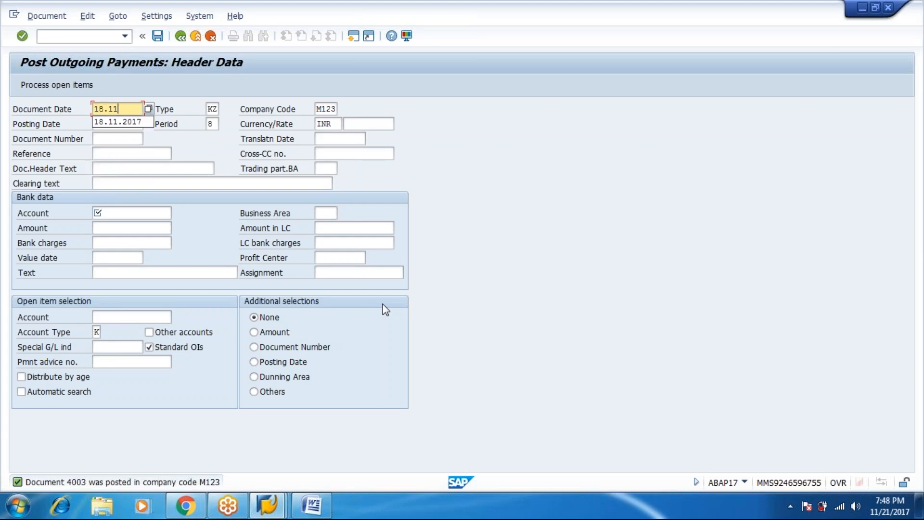
pyautogui.press('Down')
pyautogui.press('Return')
pyautogui.press('Tab')
pyautogui.press('Tab')
pyautogui.press('Tab')
pyautogui.write('18')
pyautogui.press('Tab')
pyautogui.press('Tab')
pyautogui.press('Tab')
pyautogui.press('Tab')
pyautogui.press('Tab')
pyautogui.press('Tab')
pyautogui.press('Tab')
pyautogui.press('Tab')
pyautogui.press('Tab')
pyautogui.press('Tab')
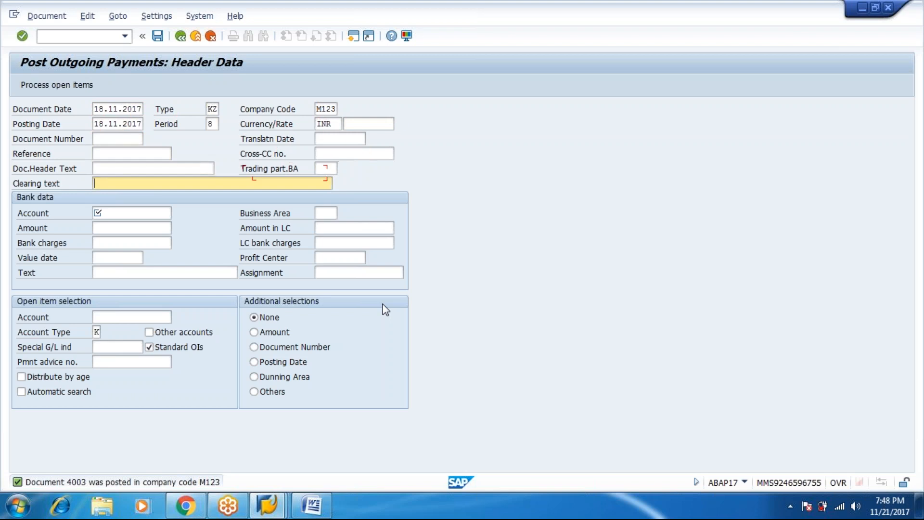
pyautogui.write('51')
pyautogui.press('Tab')
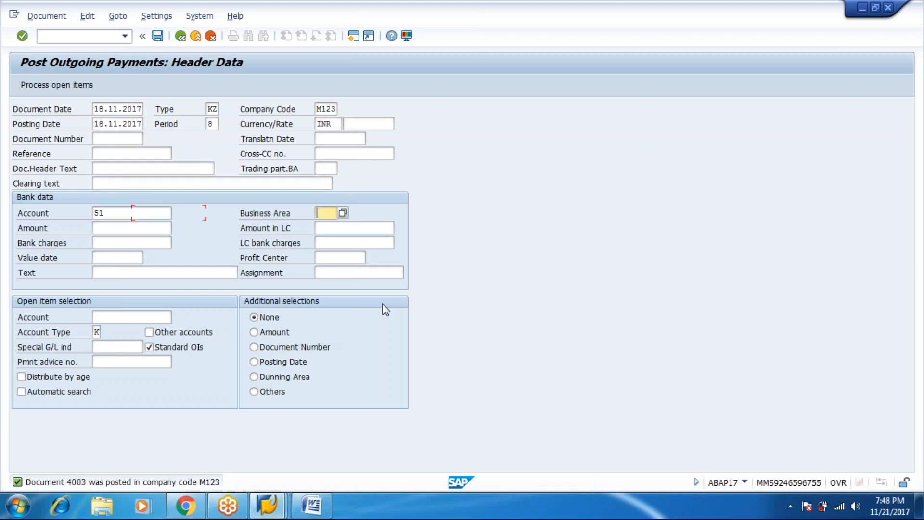
pyautogui.press('Tab')
pyautogui.write('8789')
pyautogui.press('Tab')
pyautogui.press('Tab')
pyautogui.press('Tab')
# Step: Add value date 18.11.2017, the residual-mode text and vendor 7000000, then load its open items
pyautogui.write('18')
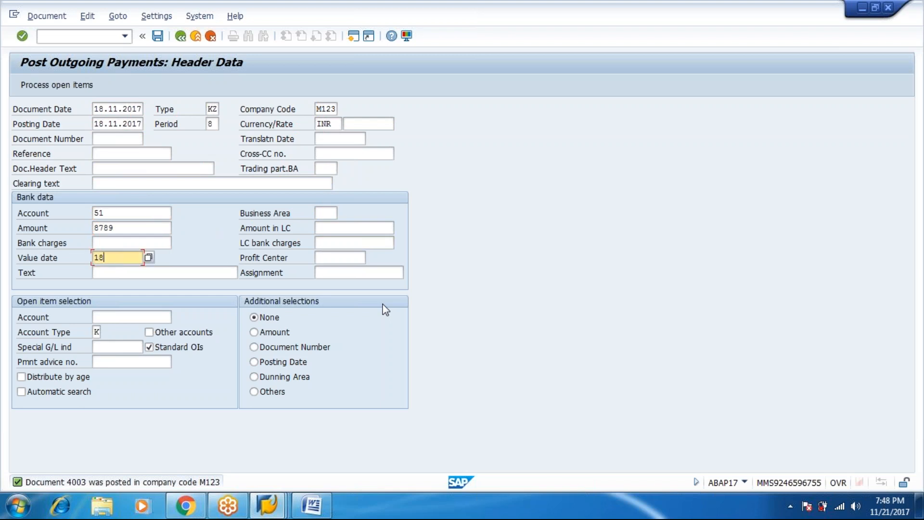
pyautogui.write('.11.2017')
pyautogui.press('Tab')
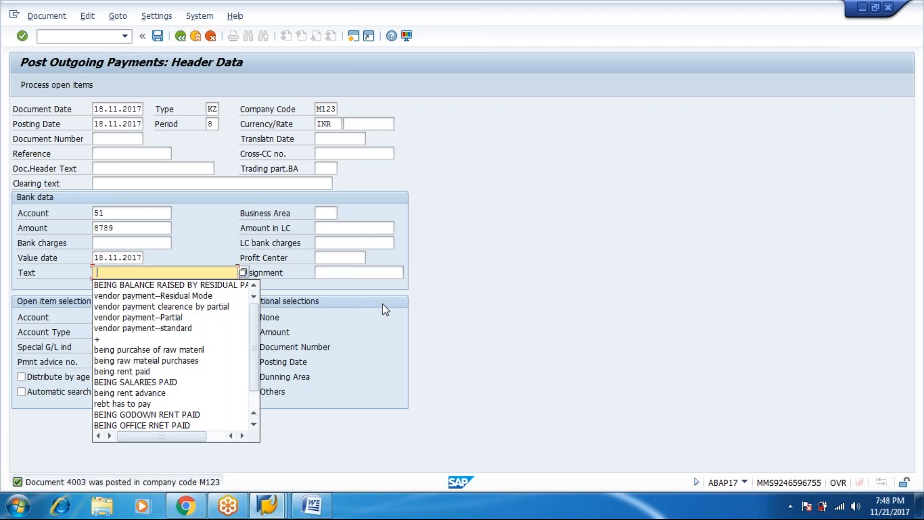
pyautogui.press('Down')
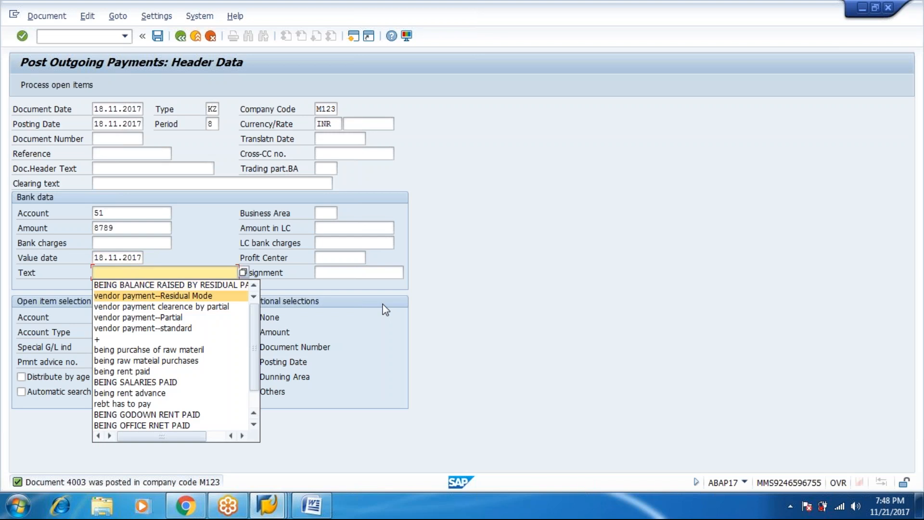
pyautogui.press('Return')
pyautogui.press('Tab')
pyautogui.press('Tab')
pyautogui.write('7000000')
pyautogui.press('Return')
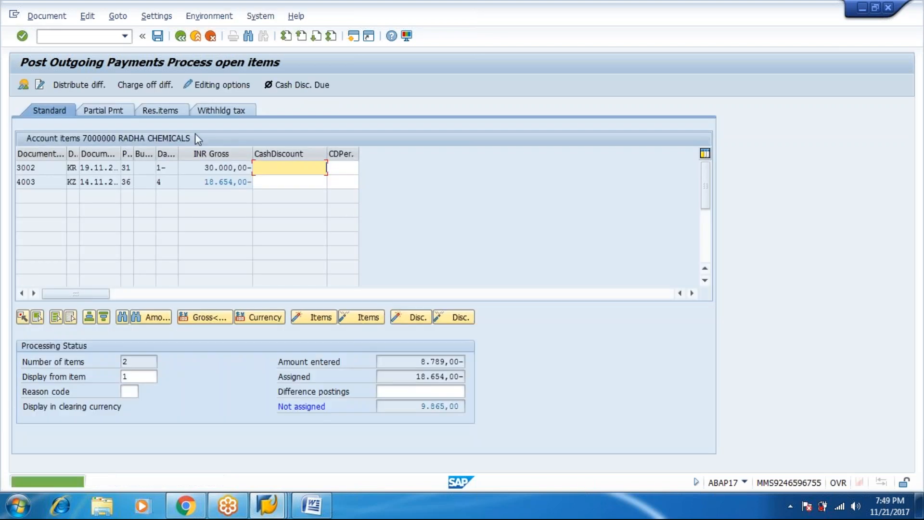
# Step: Leave 9.865,00 of 4003 as residual, text it 'BEING BALANCE RAISED BY RESIDUAL PAYMENT', and post 4004
pyautogui.click(142, 111)
pyautogui.doubleClick(288, 185)
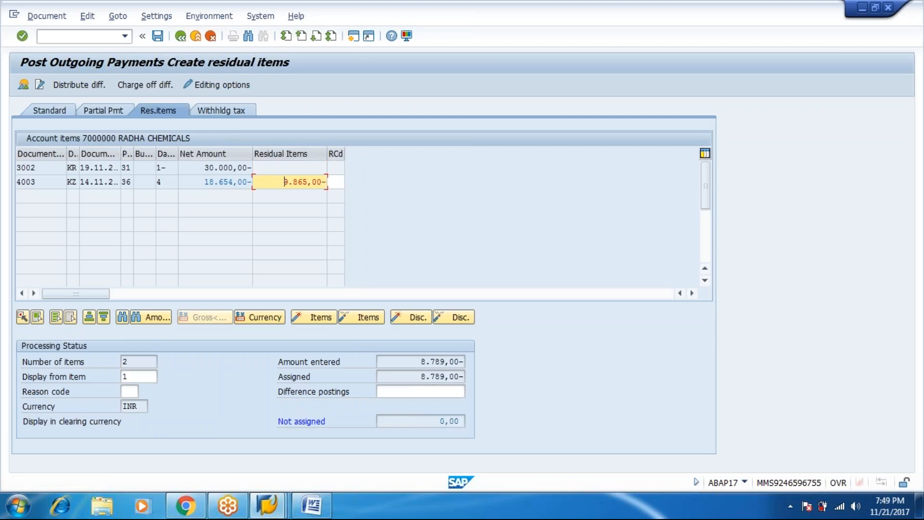
pyautogui.click(46, 15)
pyautogui.click(59, 47)
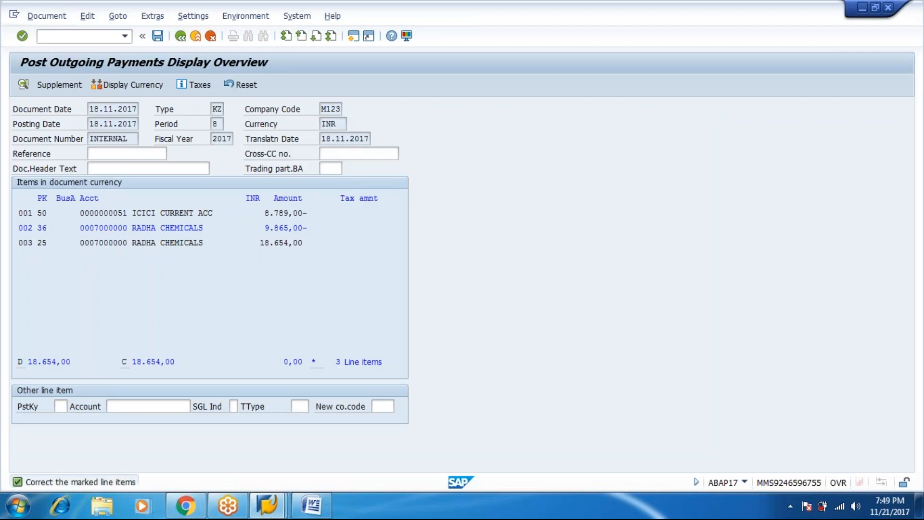
pyautogui.doubleClick(281, 229)
pyautogui.press('Down')
pyautogui.press('Down')
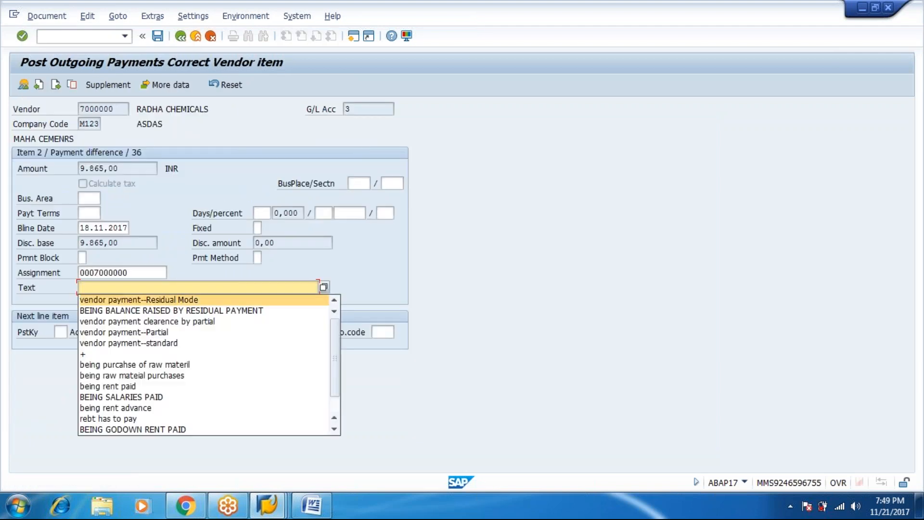
pyautogui.press('Return')
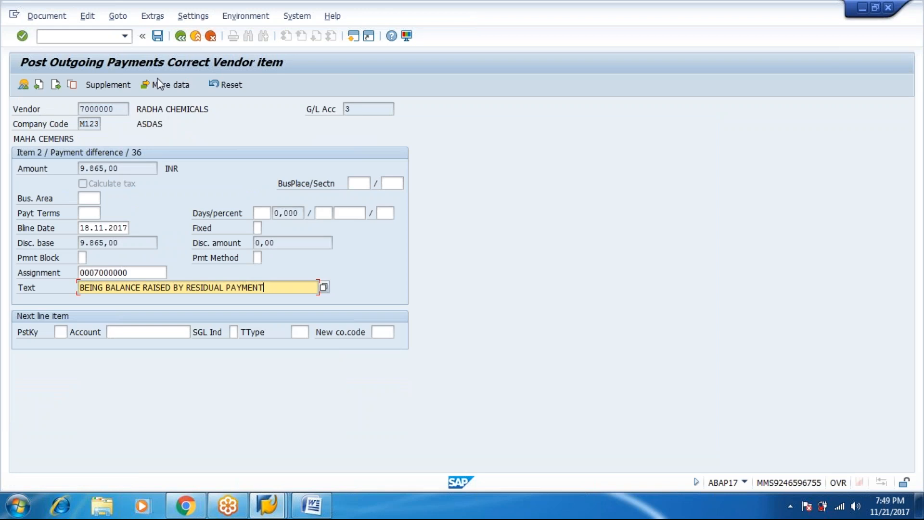
pyautogui.click(158, 37)
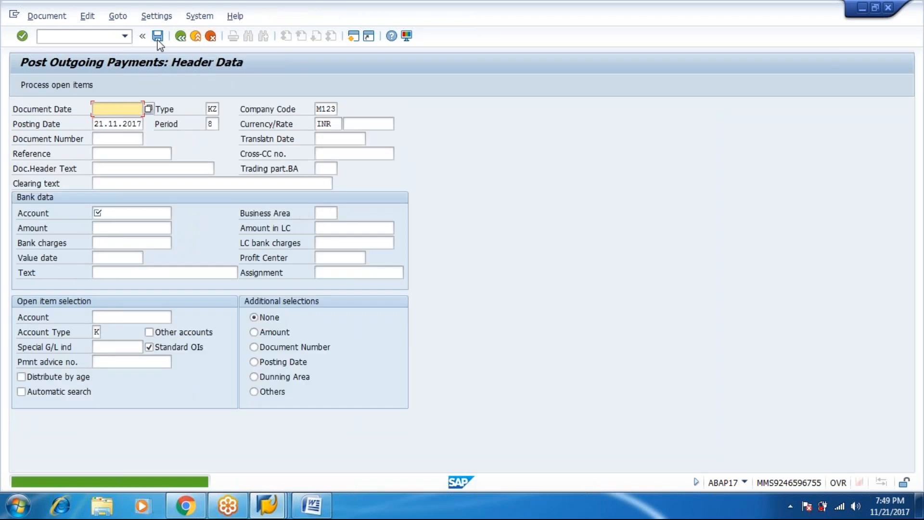
# Step: Rerun the vendor line-item report, showing 3002 and 4004 (9,865.00) open, totalling 39,865.00
pyautogui.click(269, 506)
pyautogui.click(380, 453)
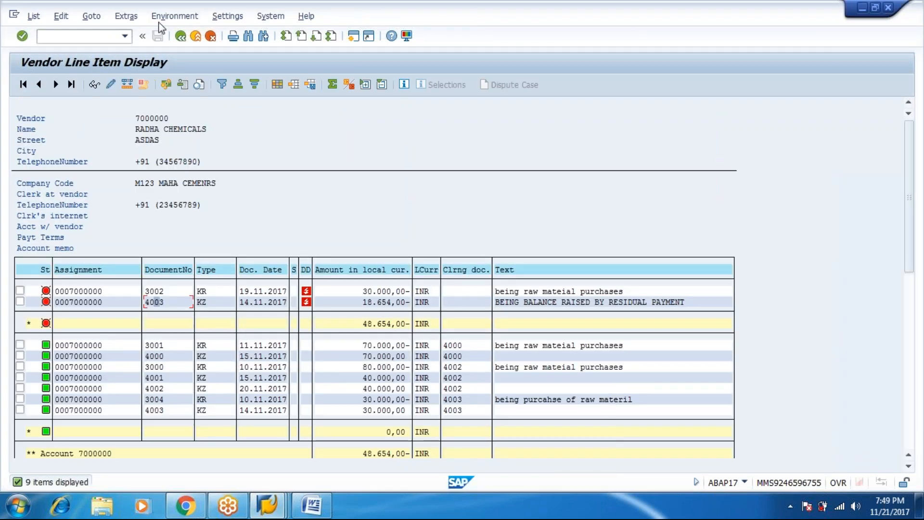
pyautogui.click(181, 38)
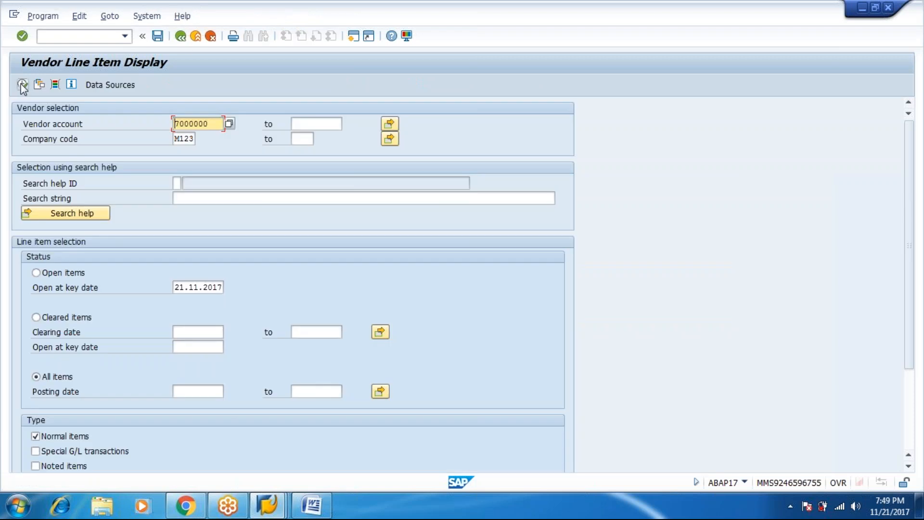
pyautogui.click(22, 85)
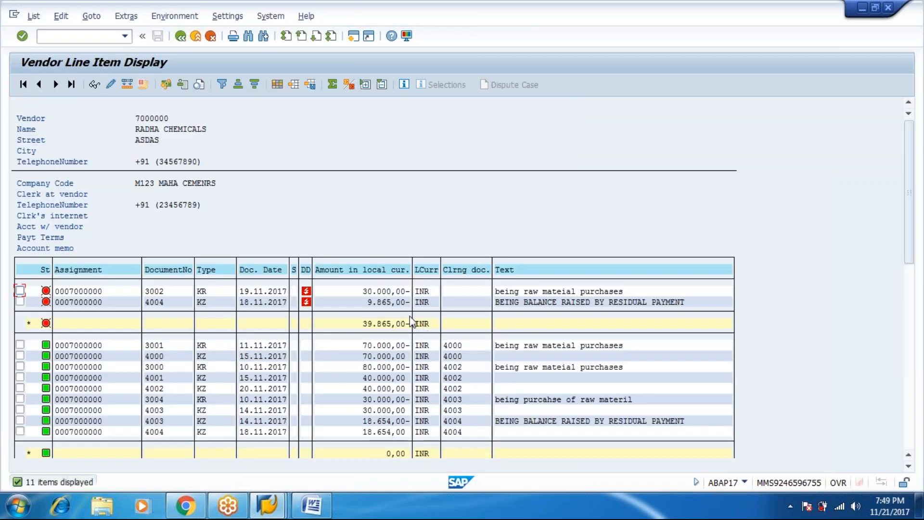
pyautogui.moveTo(271, 514)
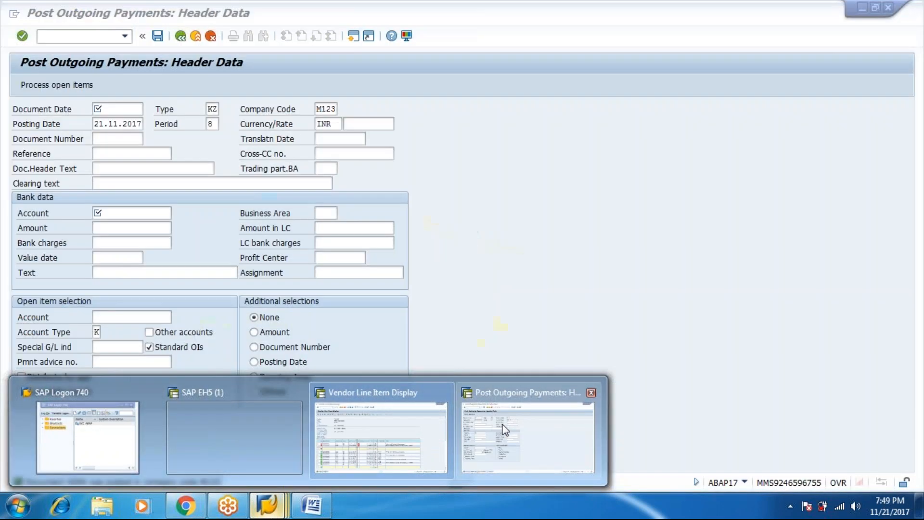
# Step: Date the new payment 20.11.2017 for document and posting, and choose bank account 51
pyautogui.click(504, 428)
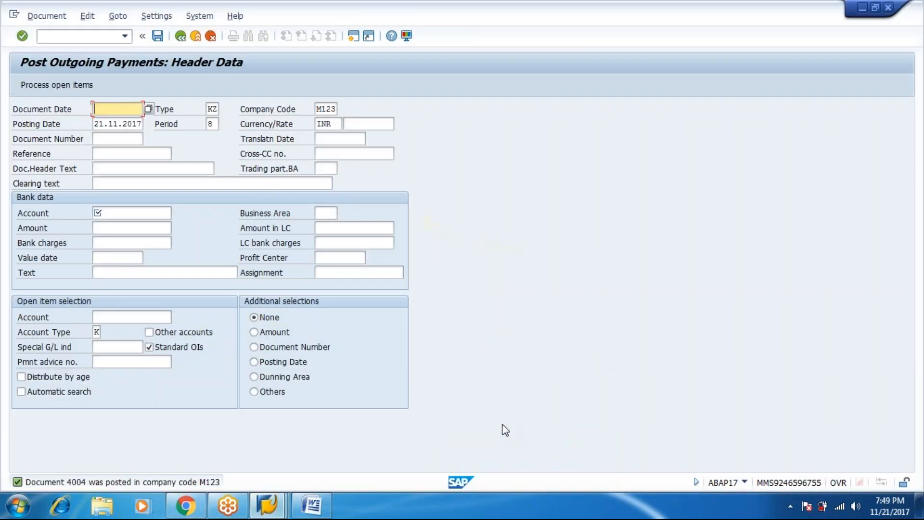
pyautogui.write('20.11.2017')
pyautogui.press('Tab')
pyautogui.press('Tab')
pyautogui.press('Tab')
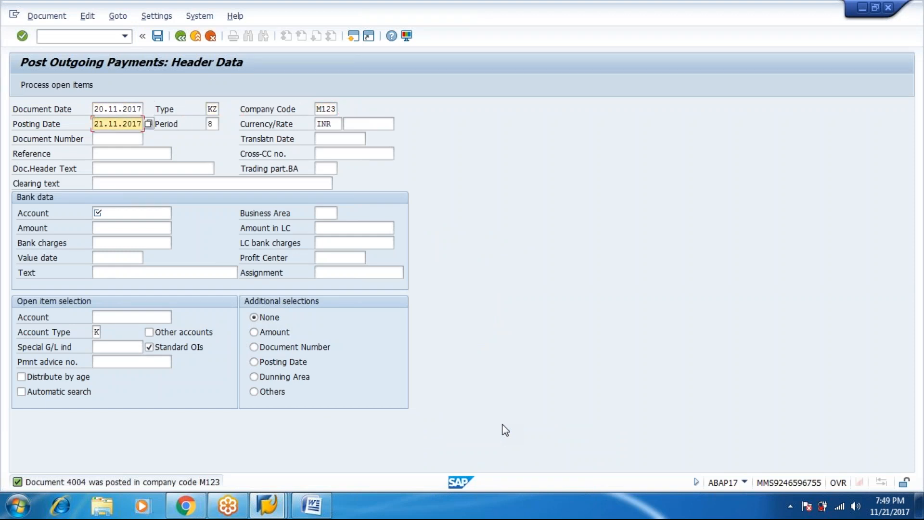
pyautogui.press('BackSpace')
pyautogui.write('20.11.2017')
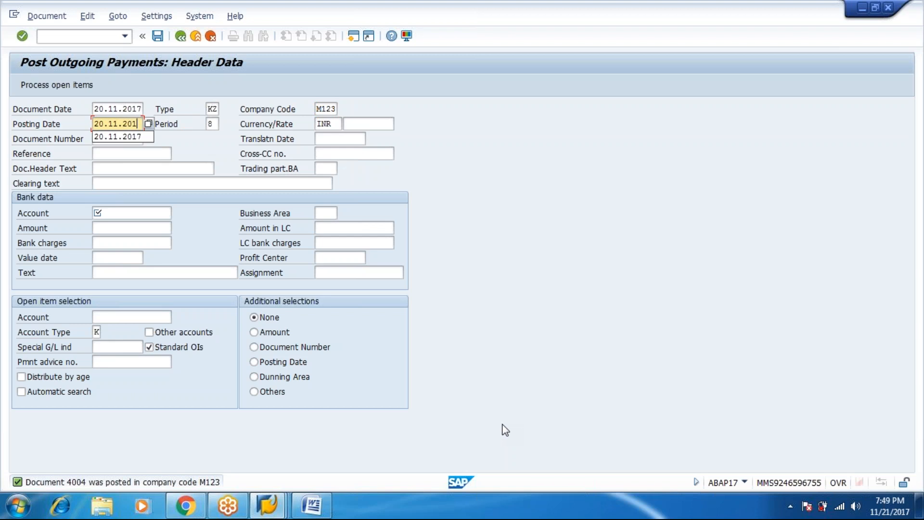
pyautogui.press('Tab')
pyautogui.press('Tab')
pyautogui.press('Tab')
pyautogui.press('Tab')
pyautogui.press('Tab')
pyautogui.press('Tab')
pyautogui.press('Tab')
pyautogui.press('Tab')
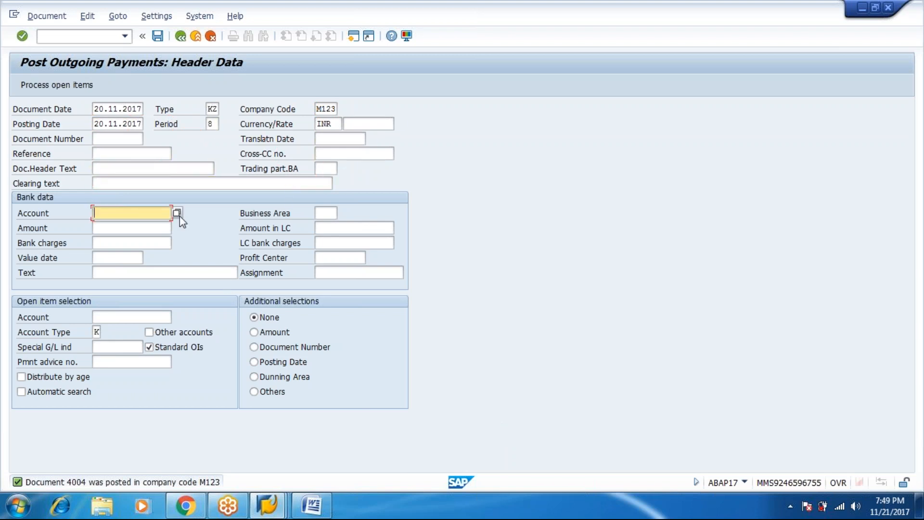
pyautogui.click(179, 214)
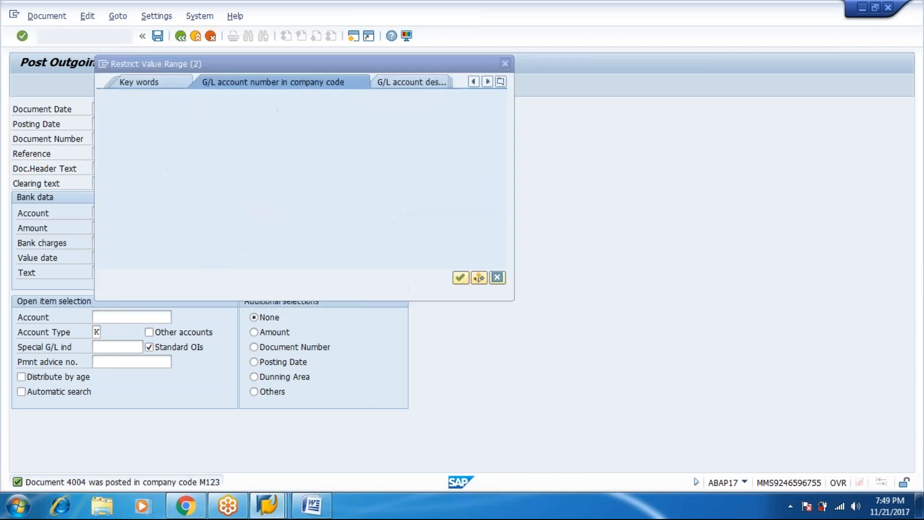
pyautogui.press('Return')
pyautogui.press('Down')
pyautogui.press('Down')
pyautogui.press('Down')
pyautogui.press('Down')
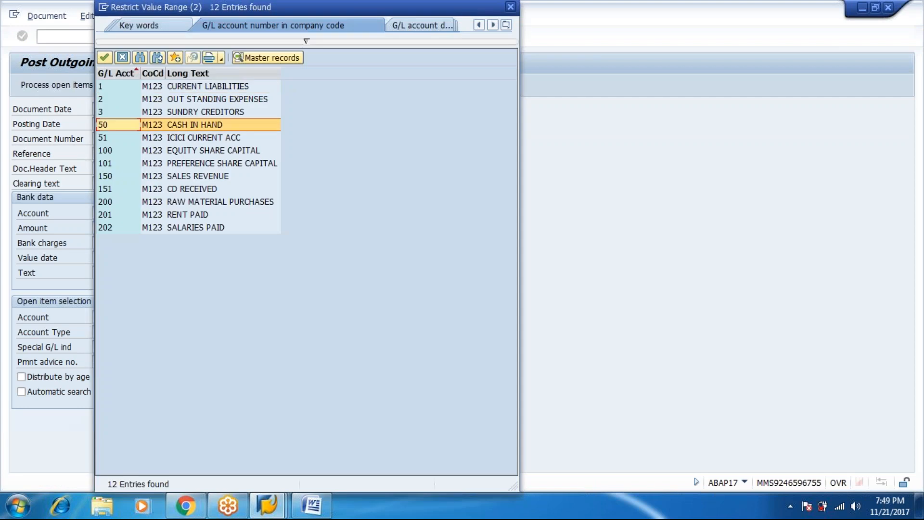
pyautogui.press('Return')
# Step: Enter amount 9865 and value date 20.11.2017
pyautogui.press('Tab')
pyautogui.press('Tab')
pyautogui.hotkey('alt', 'Tab')
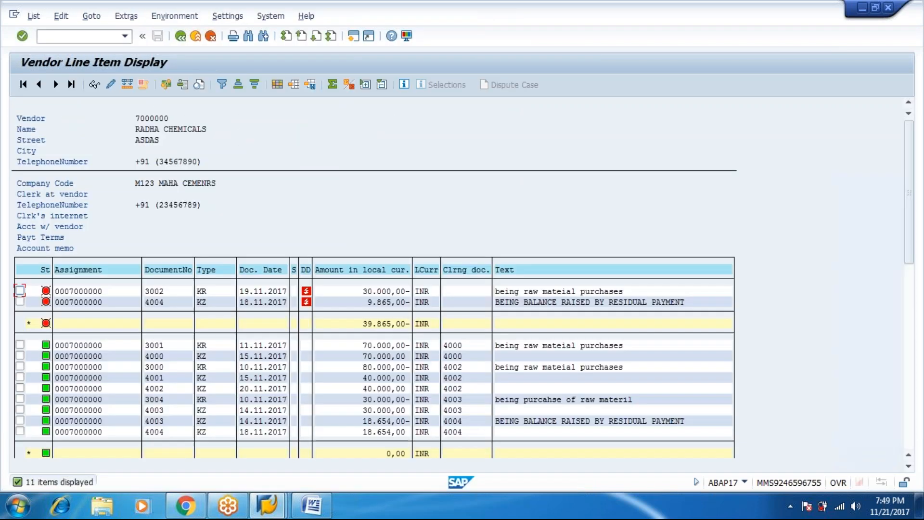
pyautogui.hotkey('alt', 'Tab')
pyautogui.write('98')
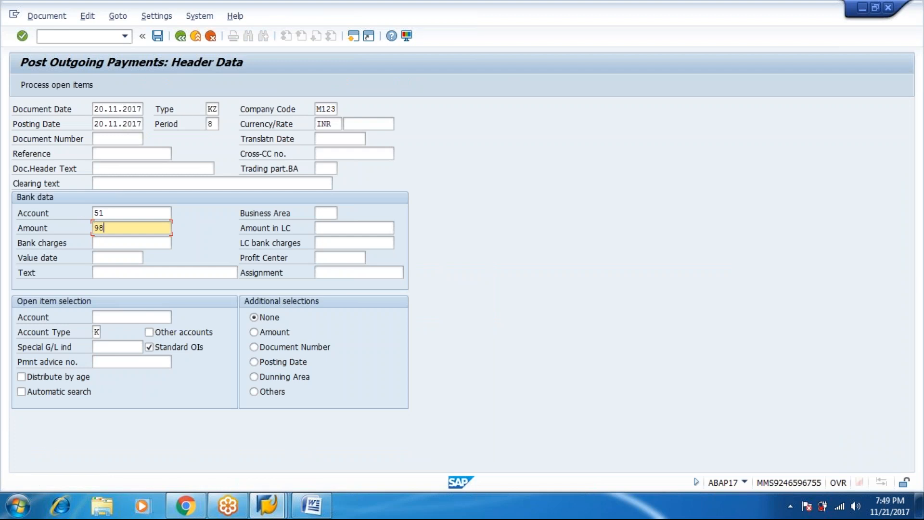
pyautogui.write('65')
pyautogui.press('Tab')
pyautogui.press('Tab')
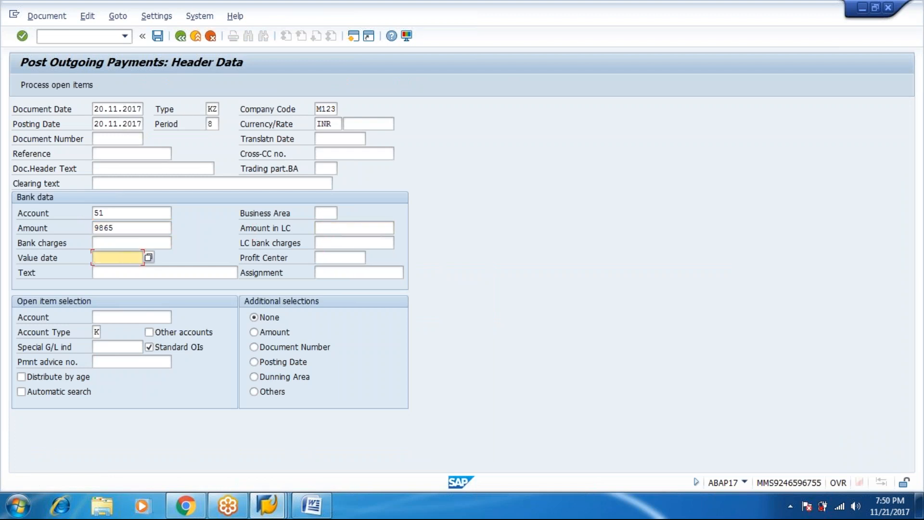
pyautogui.write('20.11.')
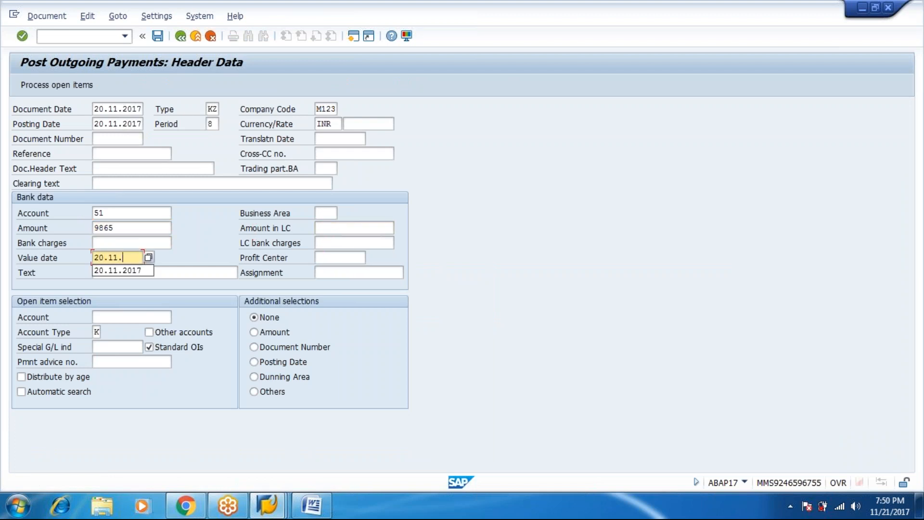
pyautogui.write('2017')
pyautogui.press('Tab')
# Step: Set the text to the saved clearance text, replacing 'partial' with 'Residual'
pyautogui.press('Tab')
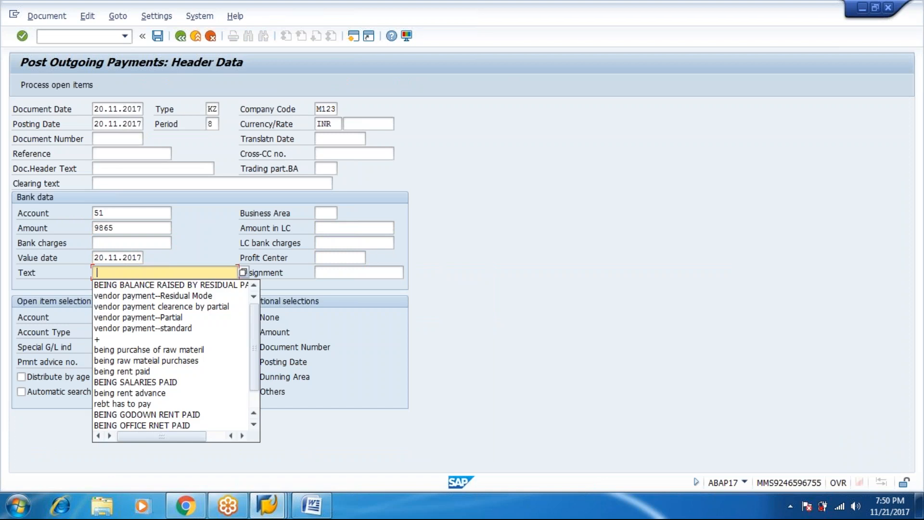
pyautogui.press('Down')
pyautogui.press('Return')
pyautogui.press('Tab')
pyautogui.press('Tab')
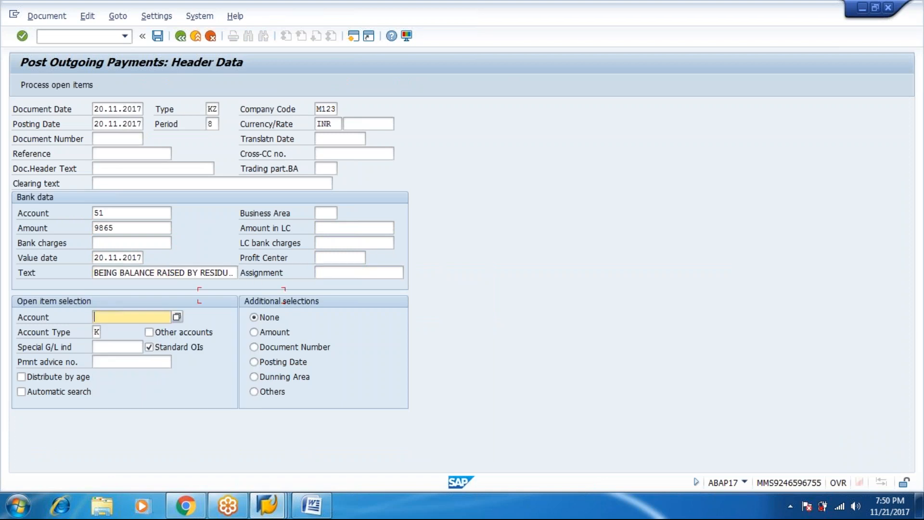
pyautogui.hotkey('shift', 'Tab')
pyautogui.hotkey('shift', 'Tab')
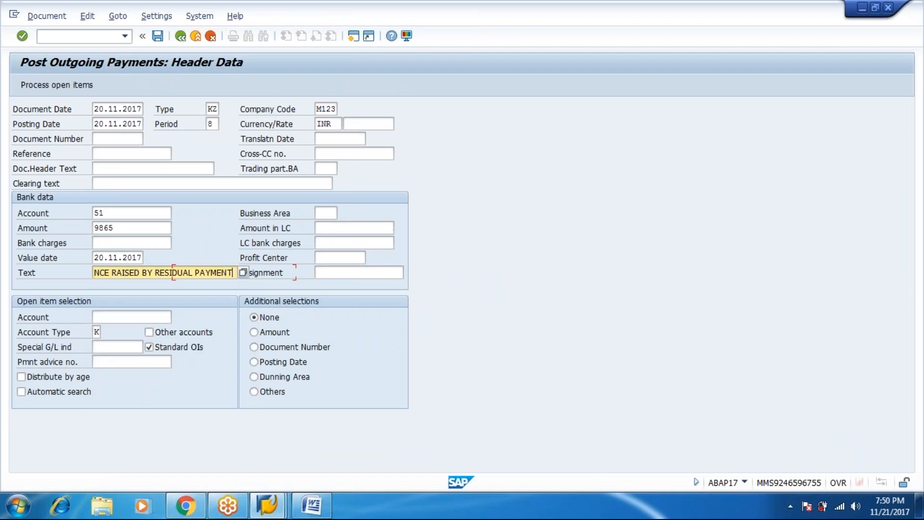
pyautogui.press('BackSpace')
pyautogui.press('BackSpace')
pyautogui.press('BackSpace')
pyautogui.press('BackSpace')
pyautogui.press('BackSpace')
pyautogui.press('BackSpace')
pyautogui.press('BackSpace')
pyautogui.press('BackSpace')
pyautogui.press('BackSpace')
pyautogui.press('BackSpace')
pyautogui.press('BackSpace')
pyautogui.press('BackSpace')
pyautogui.press('BackSpace')
pyautogui.press('BackSpace')
pyautogui.press('BackSpace')
pyautogui.press('BackSpace')
pyautogui.press('BackSpace')
pyautogui.press('BackSpace')
pyautogui.press('BackSpace')
pyautogui.press('BackSpace')
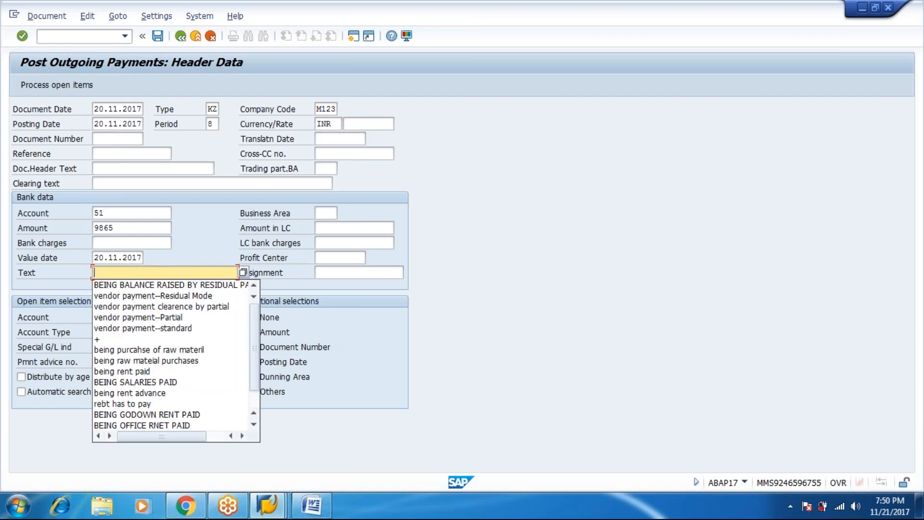
pyautogui.press('Down')
pyautogui.press('Down')
pyautogui.press('Down')
pyautogui.press('Return')
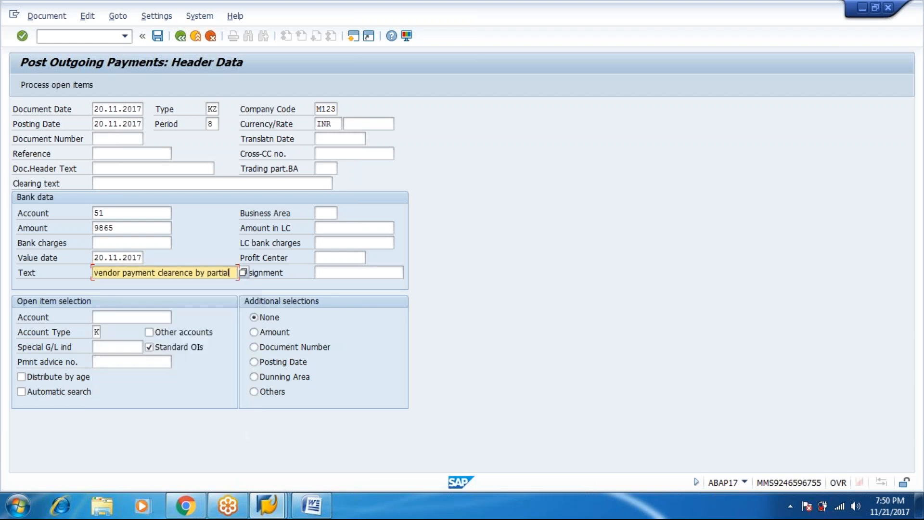
pyautogui.press('BackSpace')
pyautogui.press('BackSpace')
pyautogui.press('BackSpace')
pyautogui.press('BackSpace')
pyautogui.press('BackSpace')
pyautogui.press('BackSpace')
pyautogui.press('BackSpace')
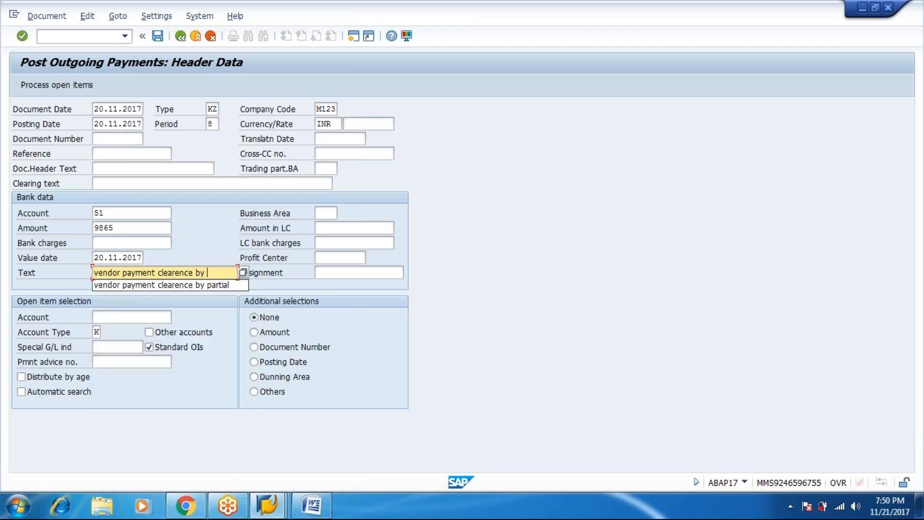
pyautogui.write('rES')
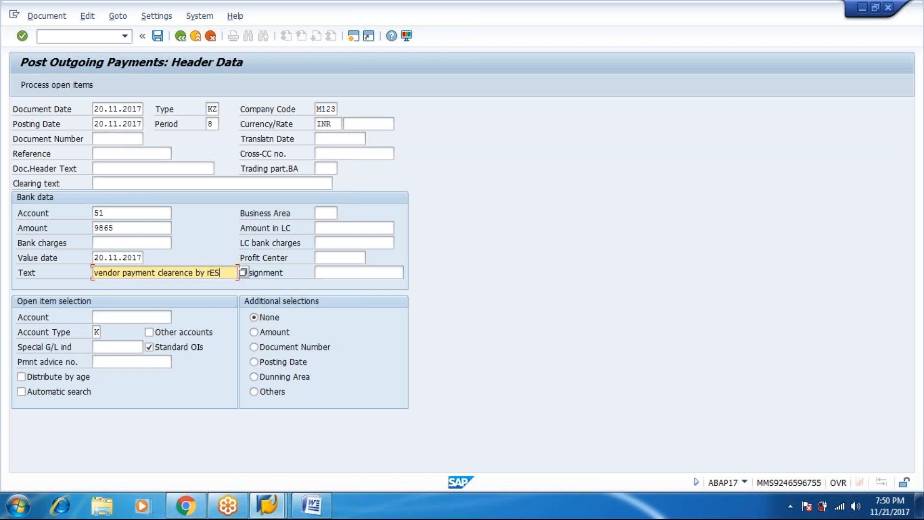
pyautogui.press('BackSpace')
pyautogui.press('BackSpace')
pyautogui.press('BackSpace')
pyautogui.write('Residual')
pyautogui.press('Tab')
pyautogui.press('Tab')
pyautogui.press('Tab')
pyautogui.press('Tab')
# Step: Choose RADHA CHEMICALS (7000000) as the open-item vendor account
pyautogui.hotkey('shift', 'Tab')
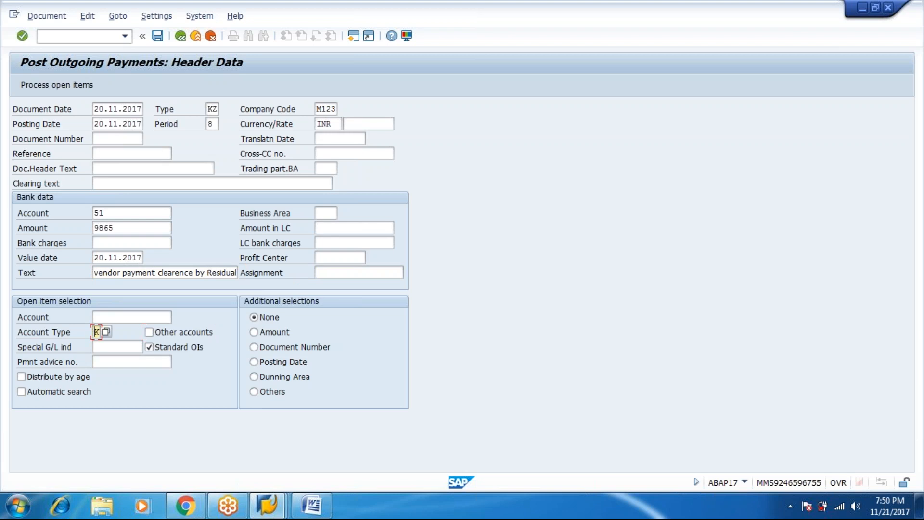
pyautogui.hotkey('shift', 'Tab')
pyautogui.click(177, 317)
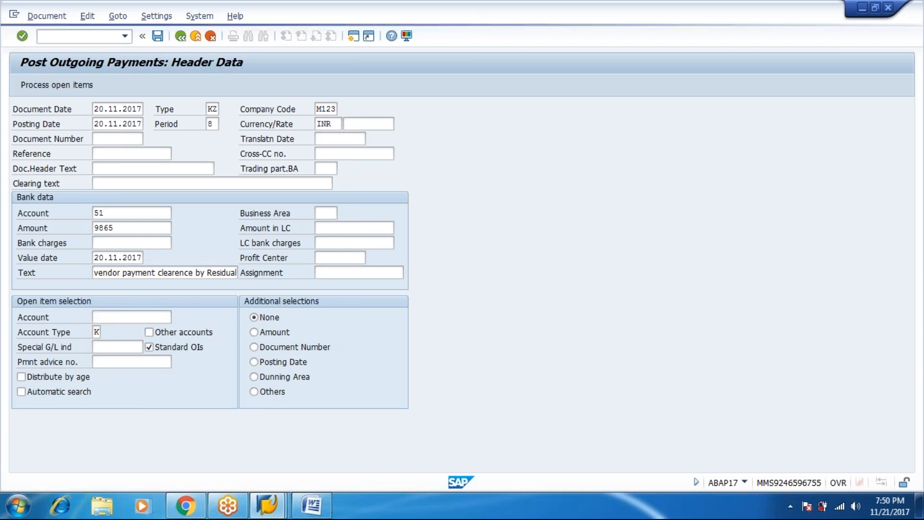
pyautogui.press('Return')
pyautogui.press('Down')
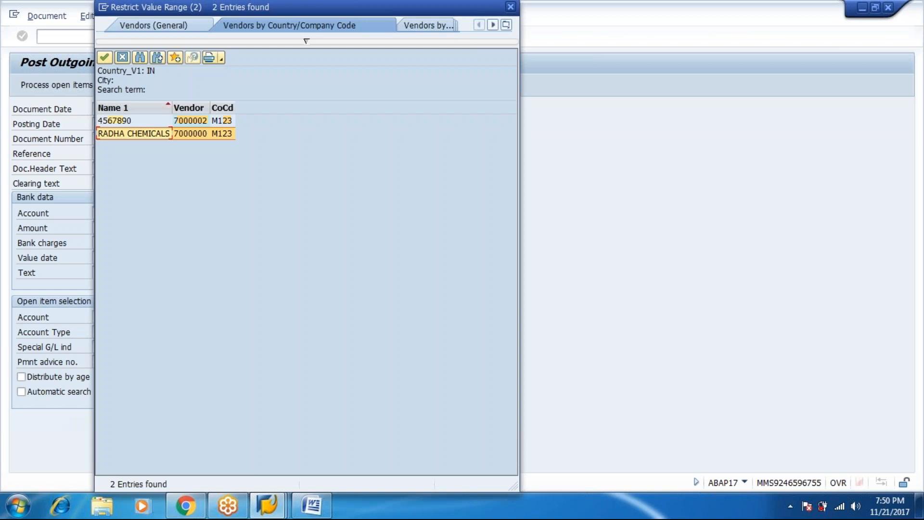
pyautogui.press('Return')
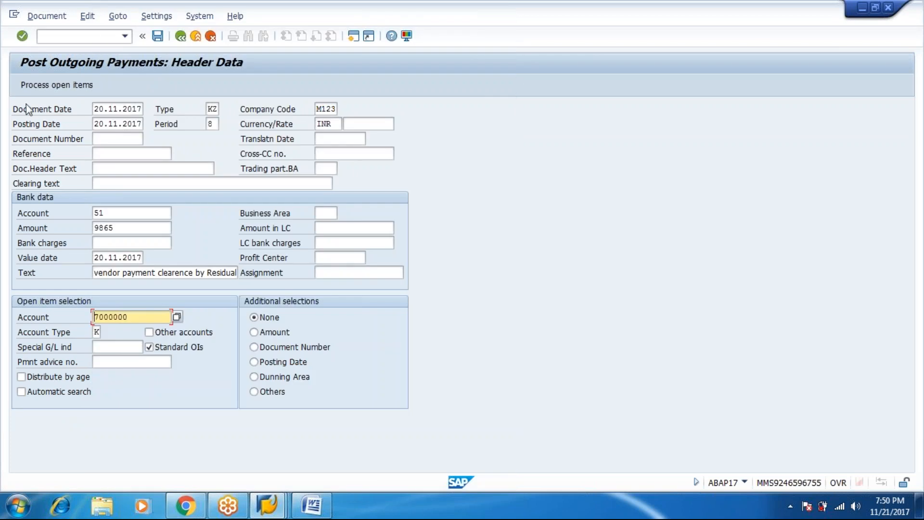
# Step: Load the vendor's open items and deactivate invoice 3002 so only document 4004 is cleared
pyautogui.click(31, 89)
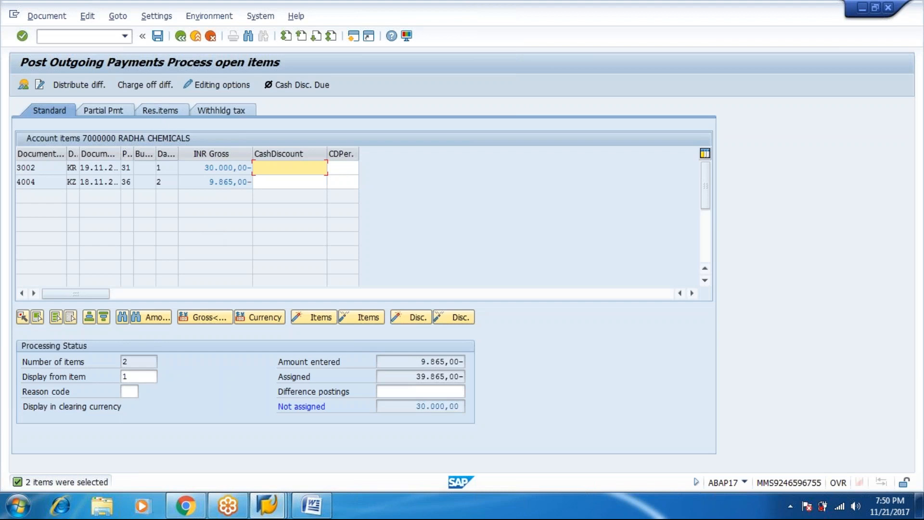
pyautogui.click(207, 167)
pyautogui.doubleClick(206, 168)
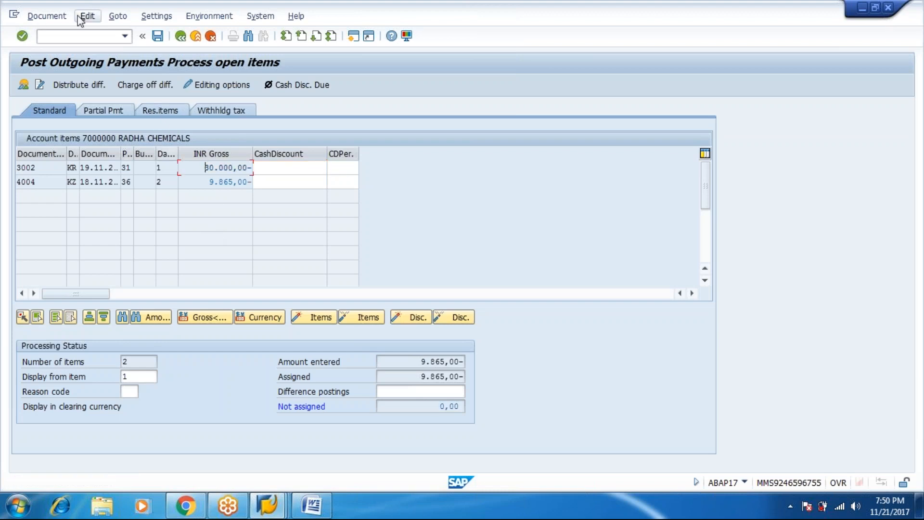
# Step: Simulate the 9,865.00 payment to confirm it balances, then post it
pyautogui.click(59, 16)
pyautogui.click(63, 48)
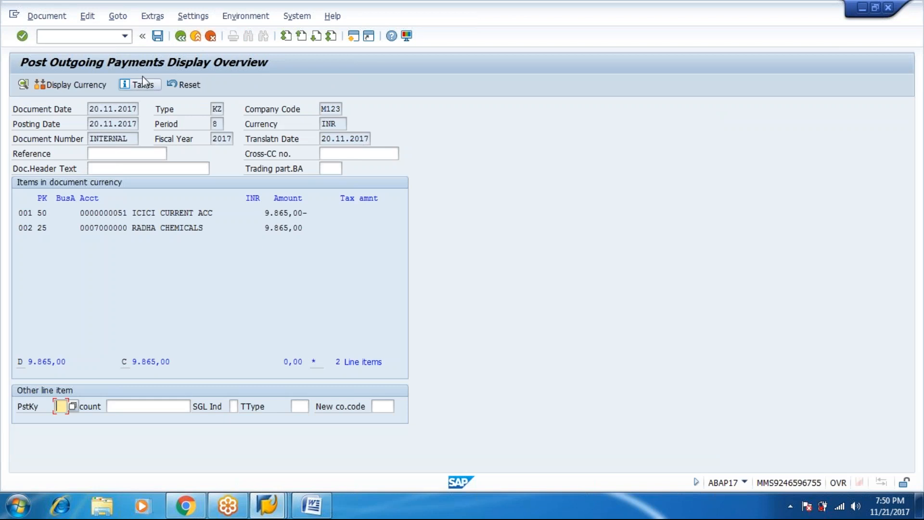
pyautogui.click(158, 41)
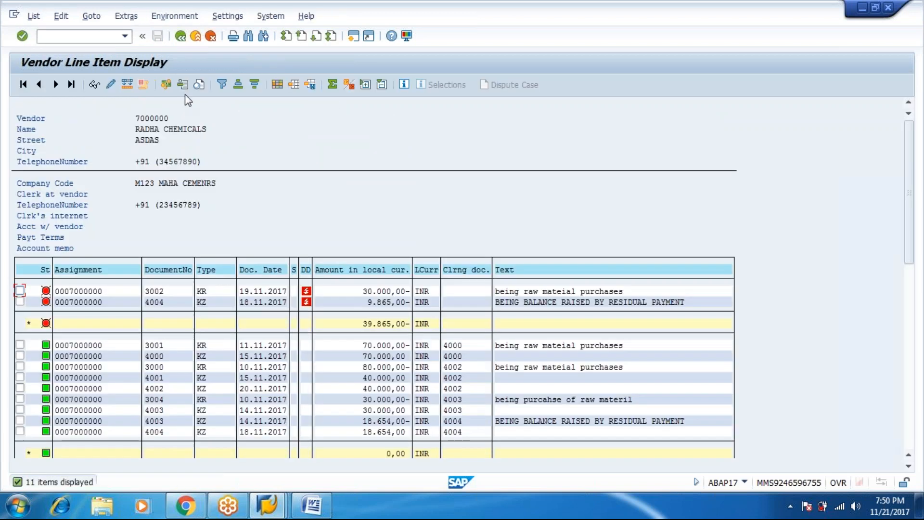
# Step: Rerun the FBL1N line item list: 4004 is cleared by 4005 and only 3002 stays open at 30,000.00
pyautogui.click(181, 36)
pyautogui.click(23, 85)
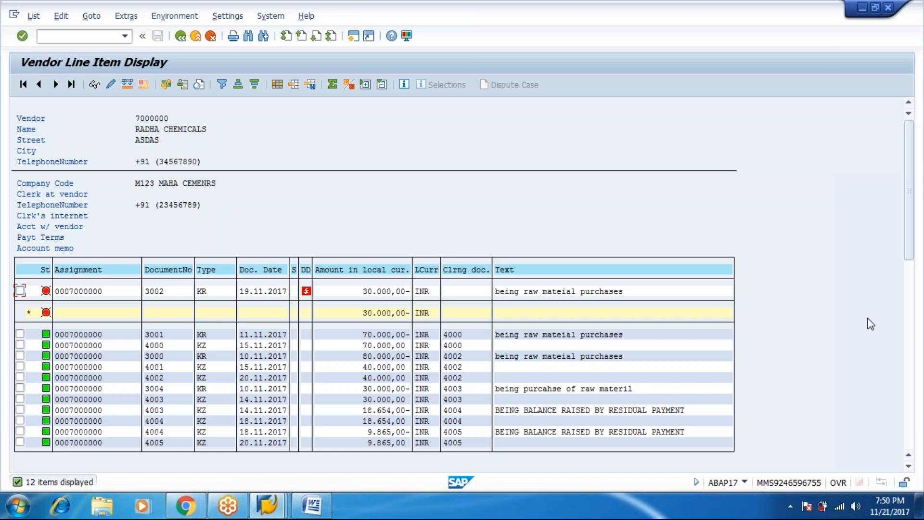
pyautogui.click(909, 286)
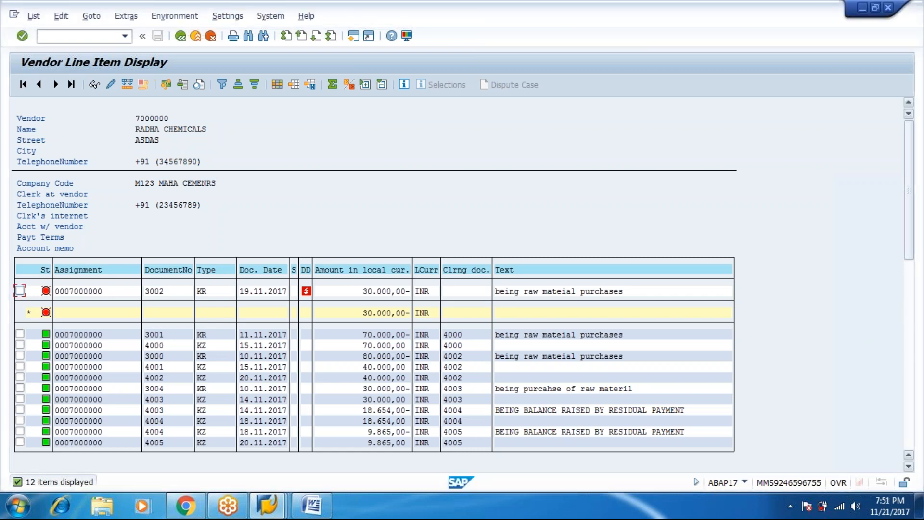